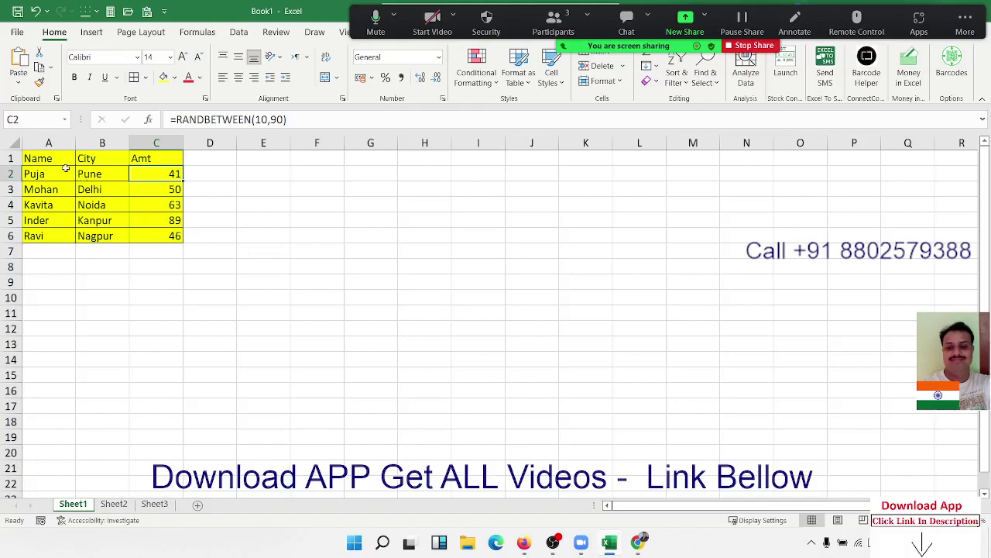
# - Copy the Name/City/Amt table in A1:C6, trial-paste it at I1, then undo that paste
pyautogui.moveTo(39, 159); pyautogui.dragTo(170, 236)
pyautogui.hotkey('ctrl', 'c')
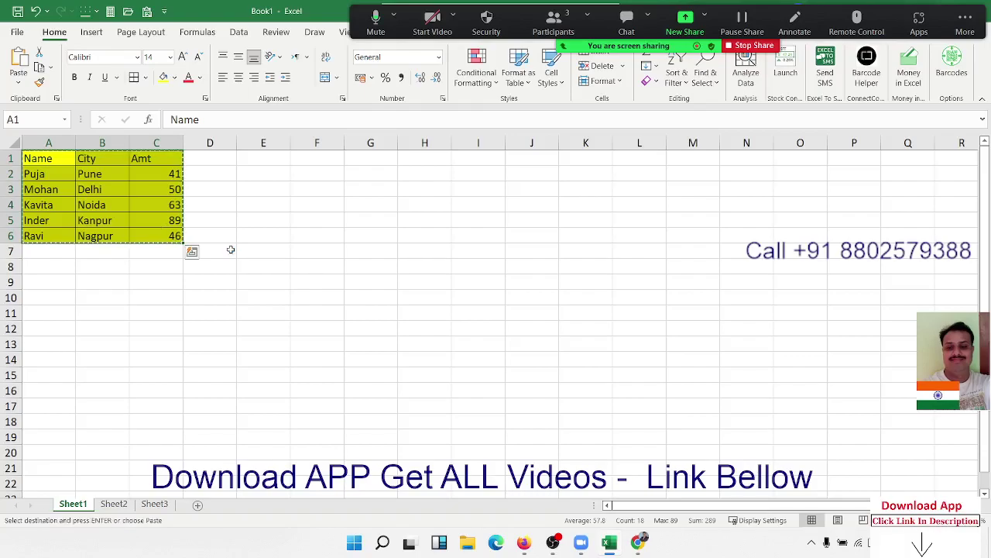
pyautogui.click(465, 164)
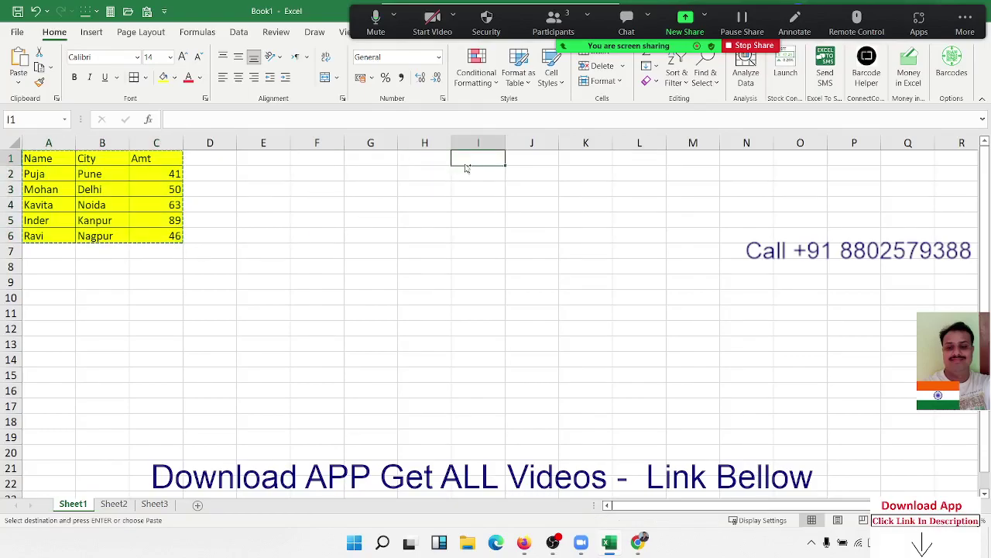
pyautogui.hotkey('ctrl', 'v')
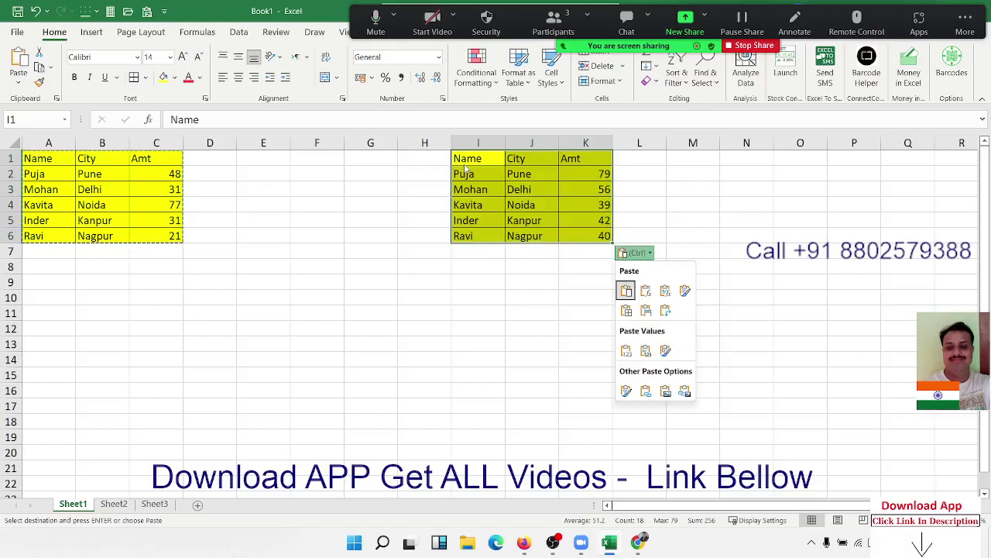
pyautogui.press('ctrl')
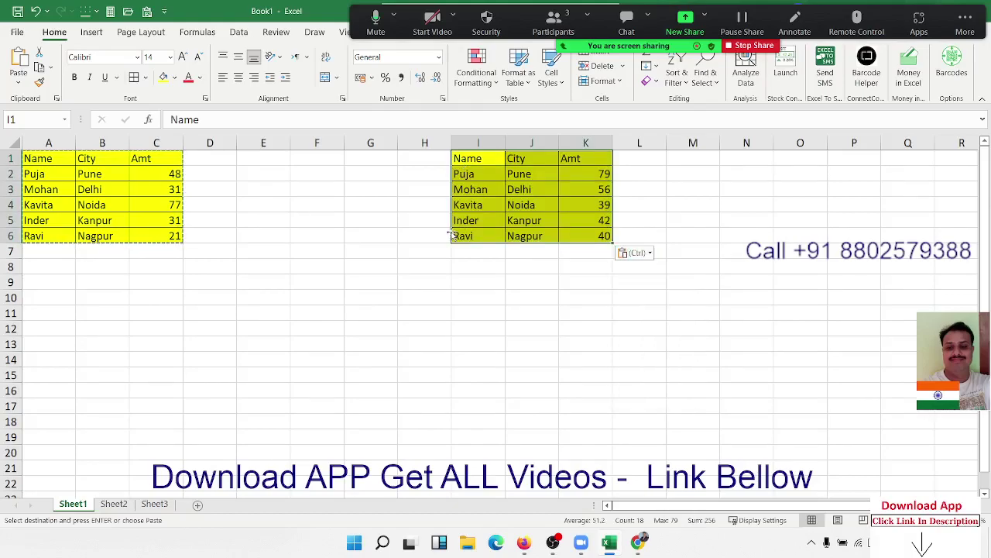
pyautogui.hotkey('ctrl', 'z')
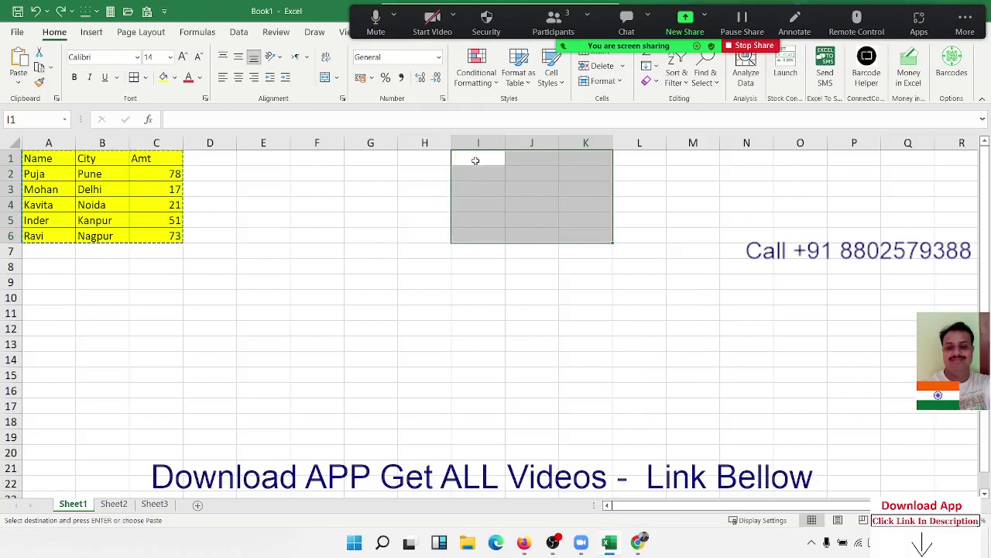
# - Paste Special the copied table at I1 as Formulas only, giving unfilled amounts 82, 39, 78, 26, 59
pyautogui.rightClick(477, 165)
pyautogui.click(524, 246)
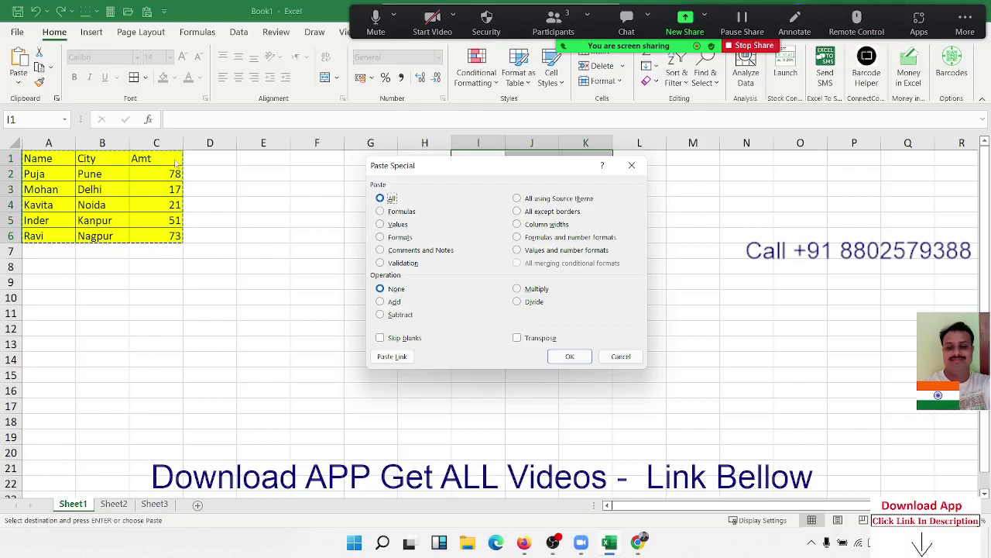
pyautogui.click(397, 212)
pyautogui.click(570, 356)
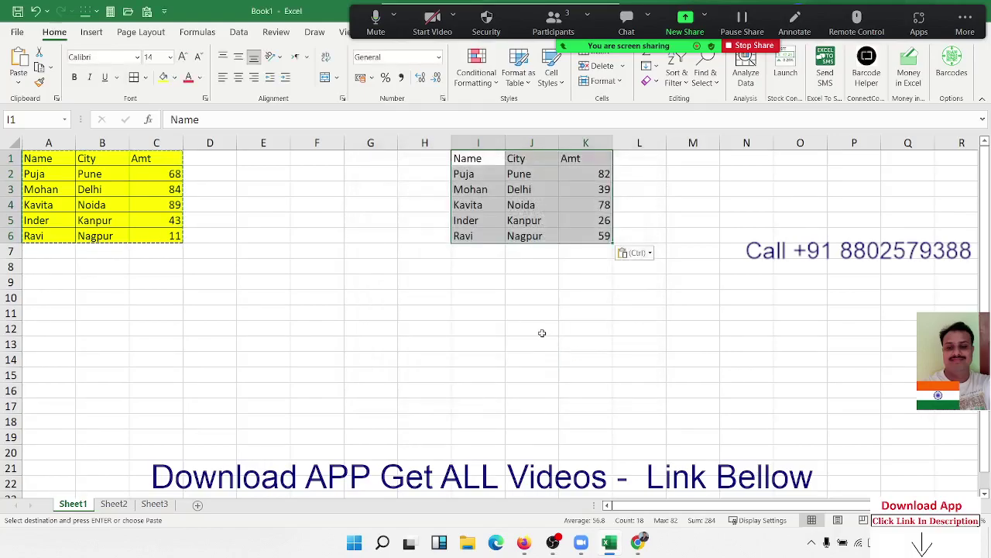
pyautogui.click(480, 173)
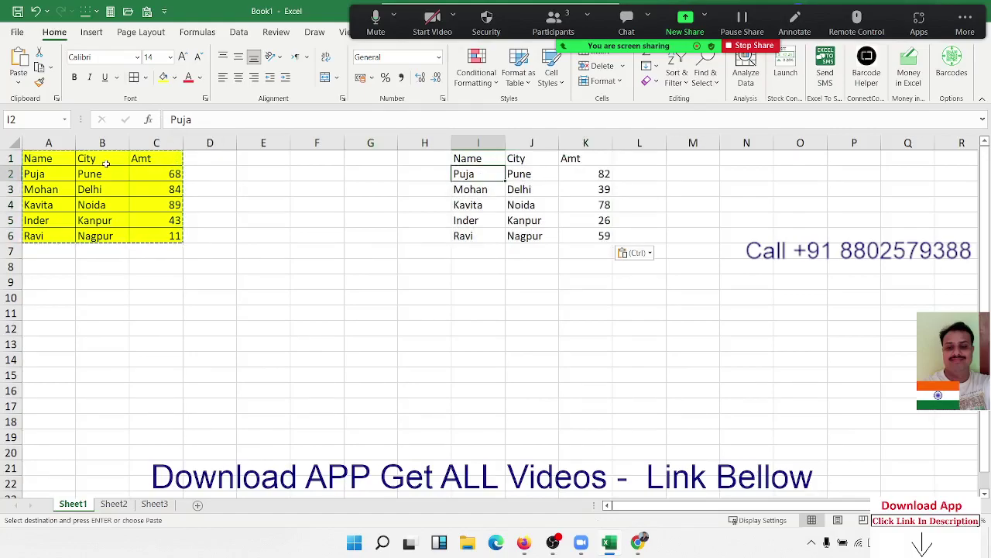
pyautogui.click(66, 157)
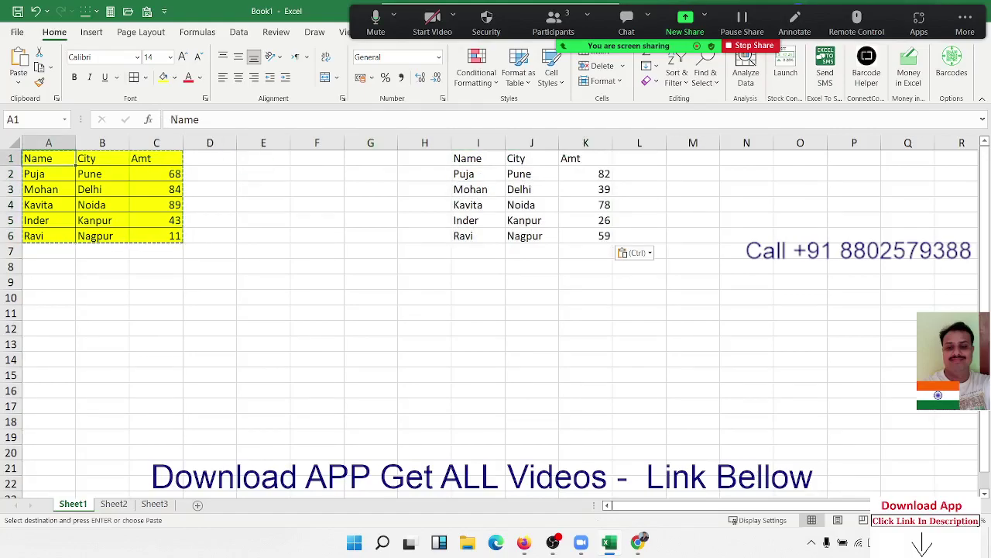
pyautogui.press('ctrl')
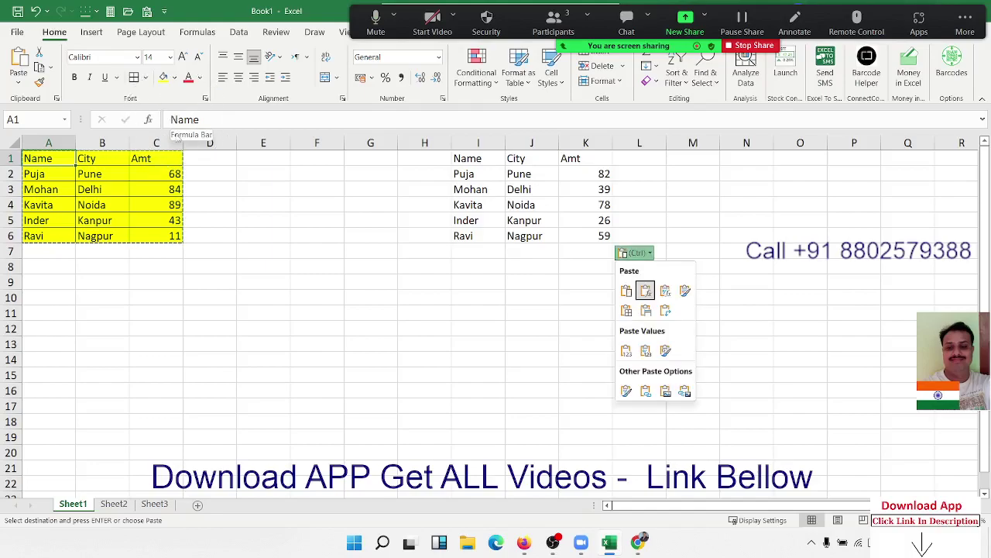
pyautogui.press('ctrl')
pyautogui.click(166, 176)
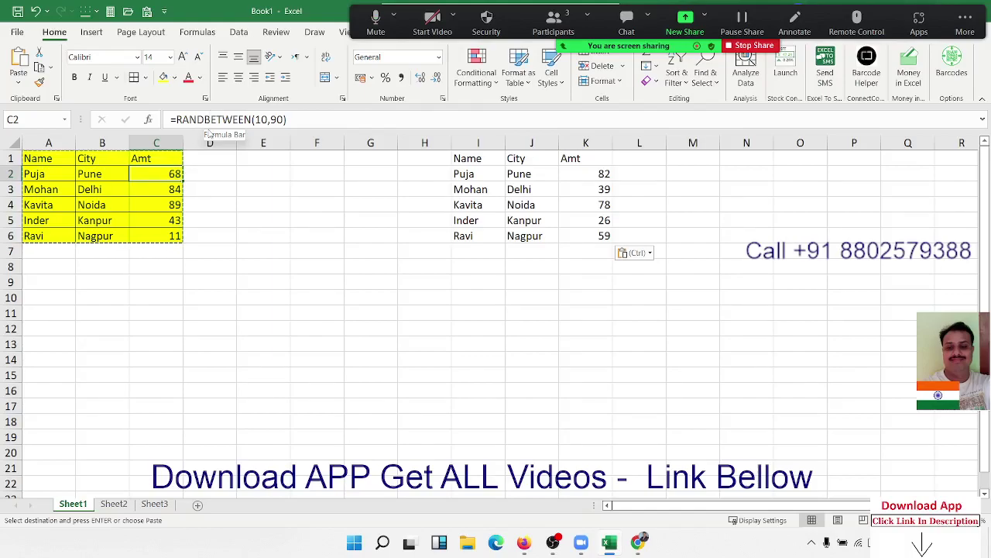
pyautogui.press('ctrl')
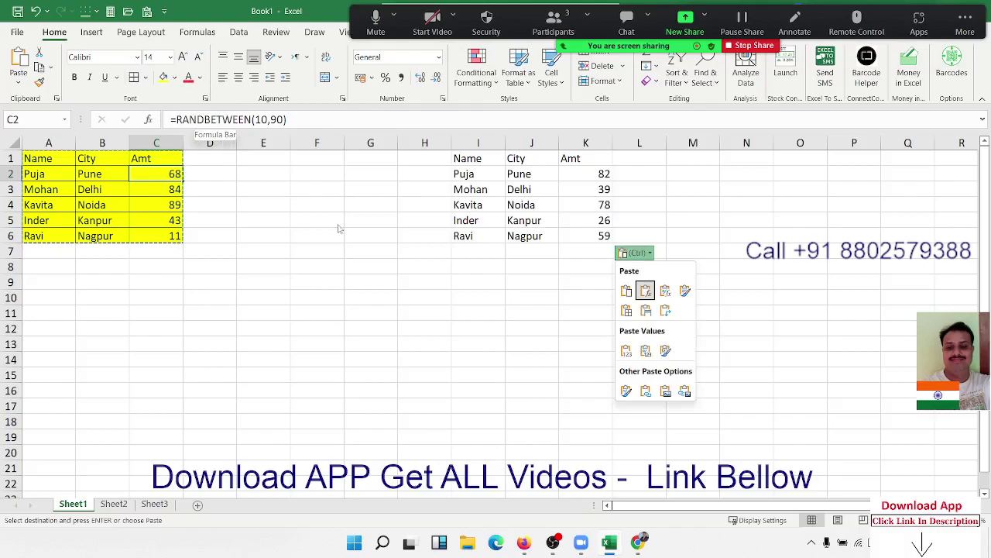
pyautogui.press('ctrl')
pyautogui.click(460, 275)
pyautogui.rightClick(460, 274)
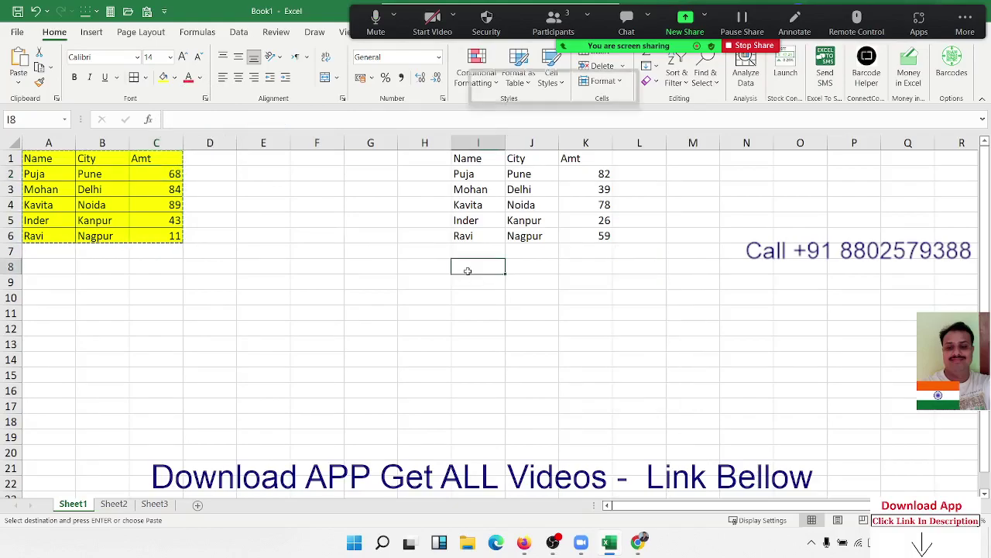
pyautogui.click(492, 248)
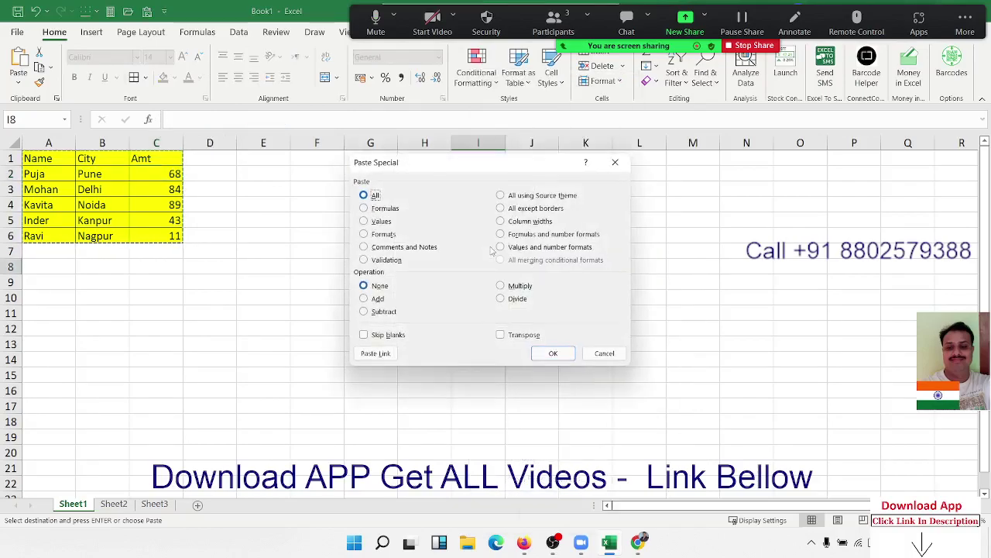
pyautogui.press('v')
pyautogui.press('Return')
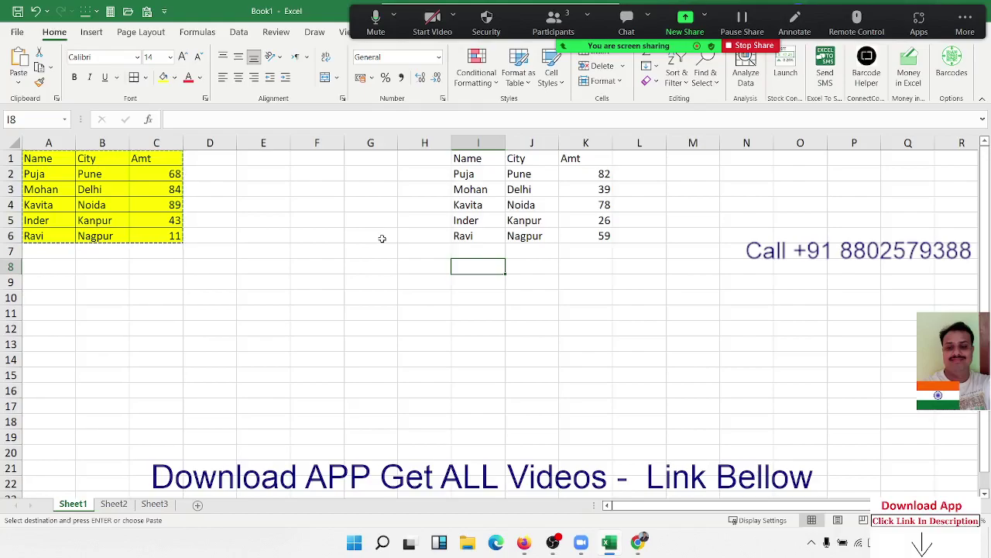
# - Paste the table at I8 as Values only; recalculating leaves amounts fixed at 68, 84, 89, 43, 11
pyautogui.rightClick(486, 269)
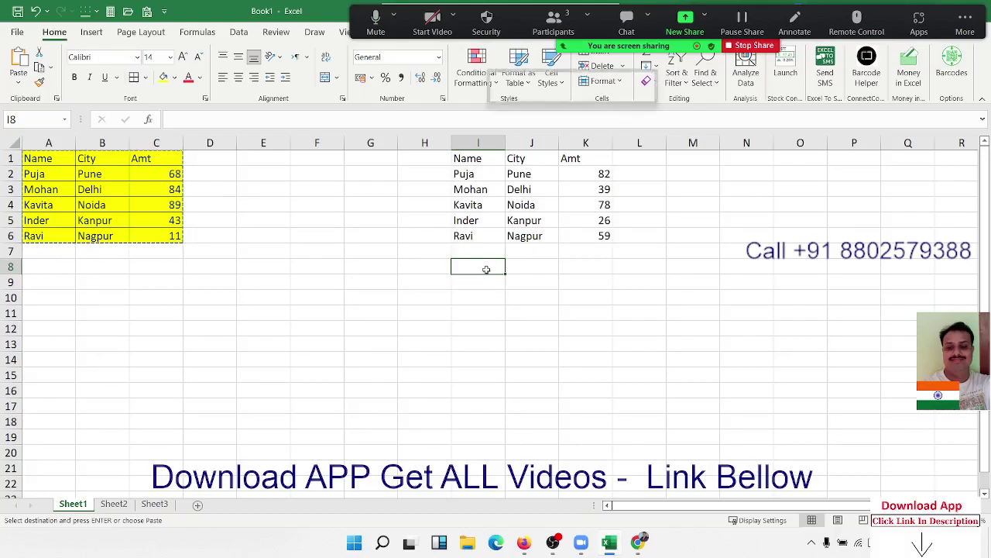
pyautogui.click(536, 247)
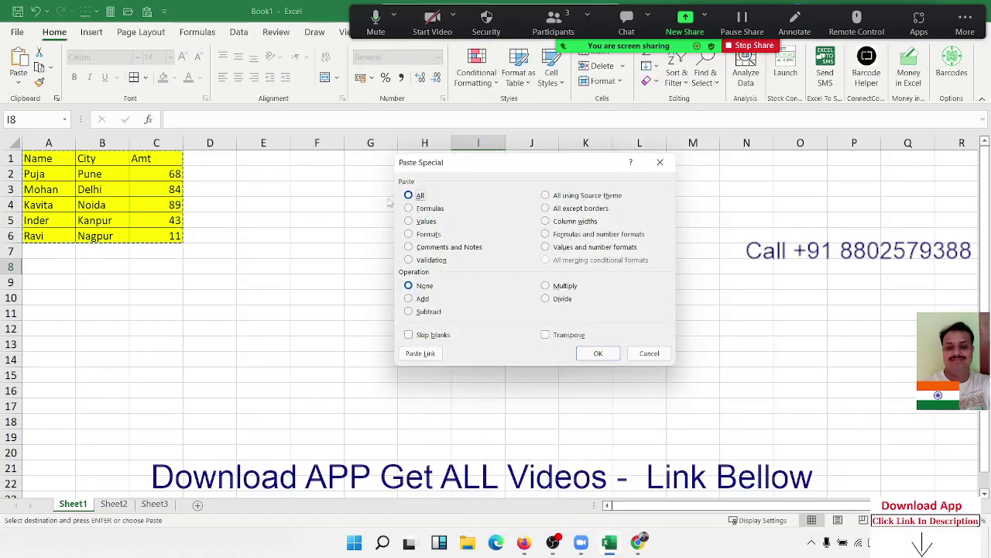
pyautogui.click(428, 222)
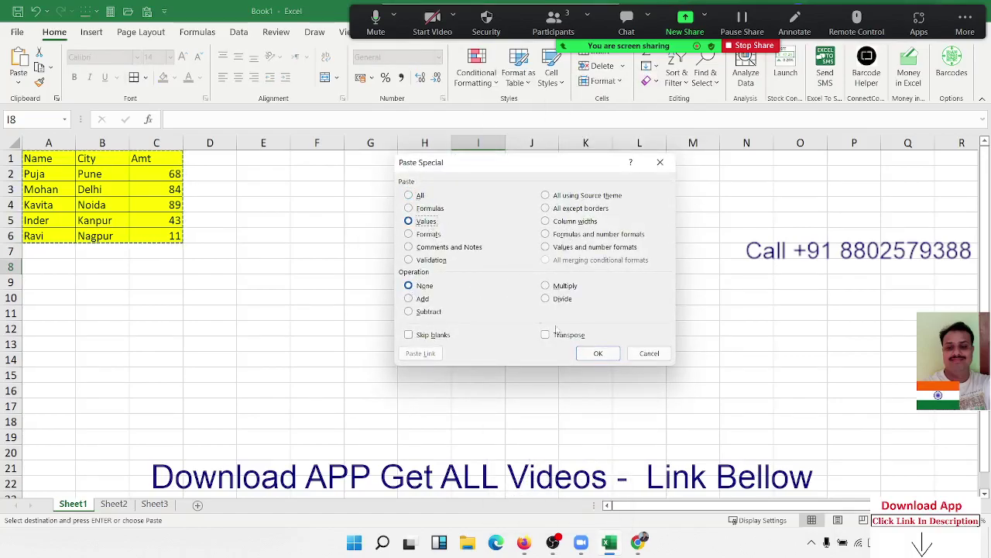
pyautogui.click(587, 352)
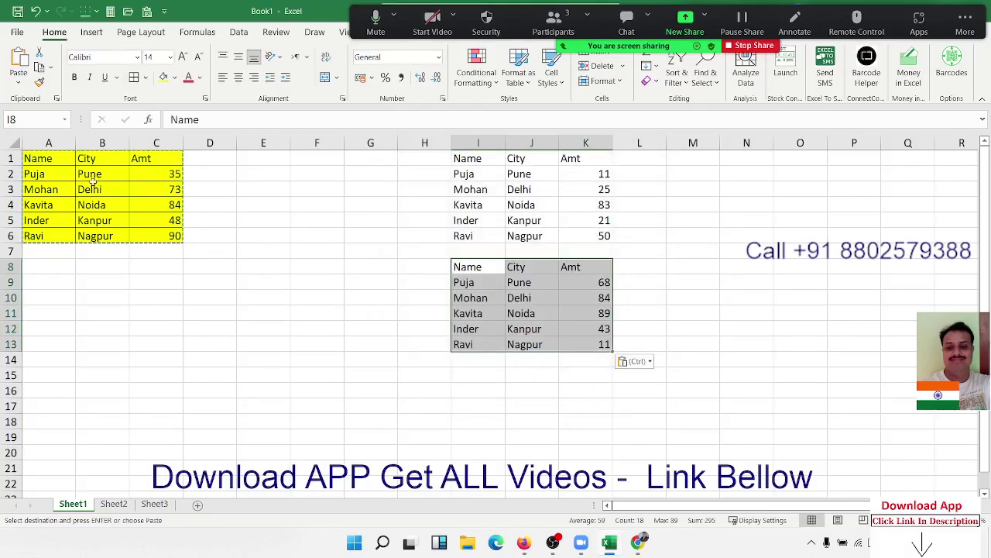
pyautogui.click(609, 299)
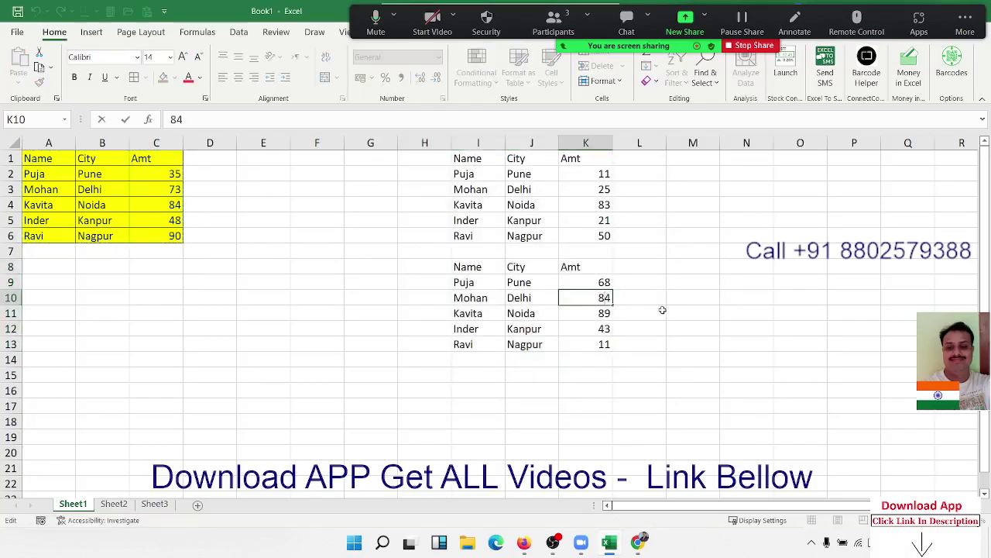
pyautogui.press('Return')
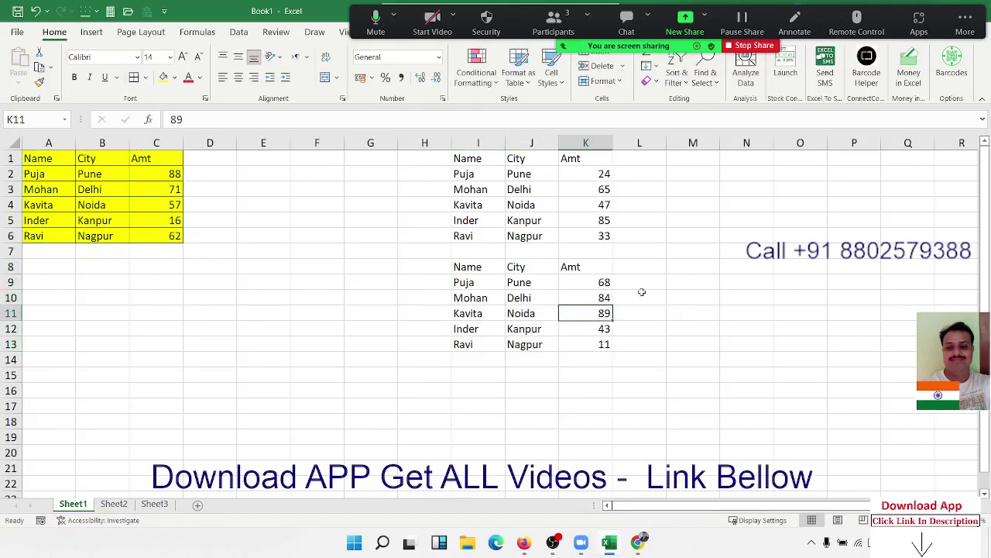
pyautogui.click(593, 276)
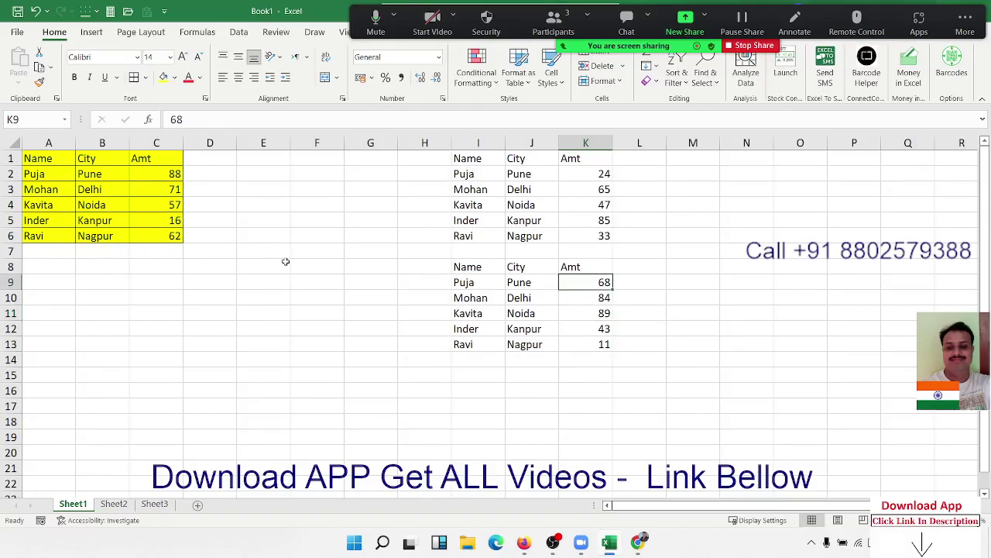
# - Recalculate, then compare the RANDBETWEEN formulas in K2:K6 with the fixed values in K9:K13
pyautogui.doubleClick(654, 286)
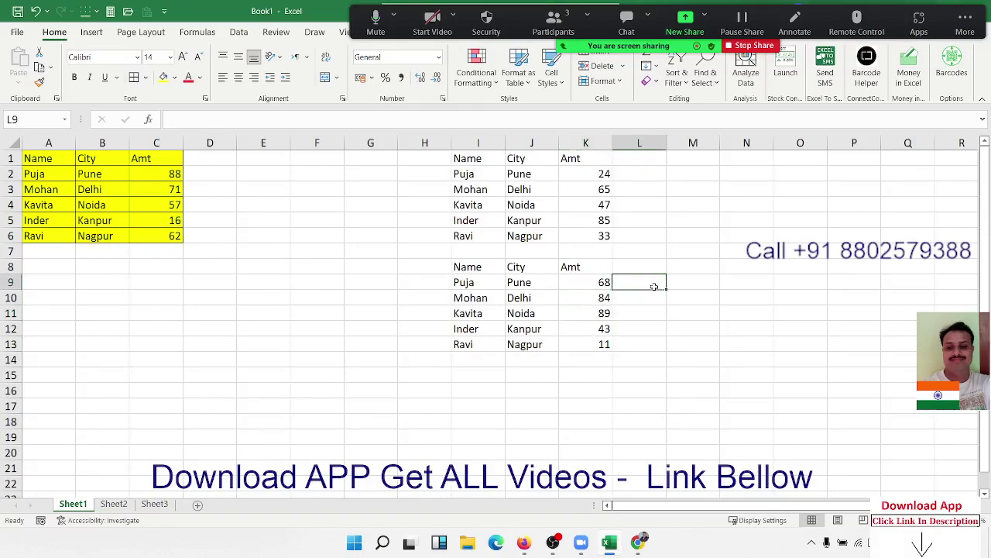
pyautogui.click(658, 263)
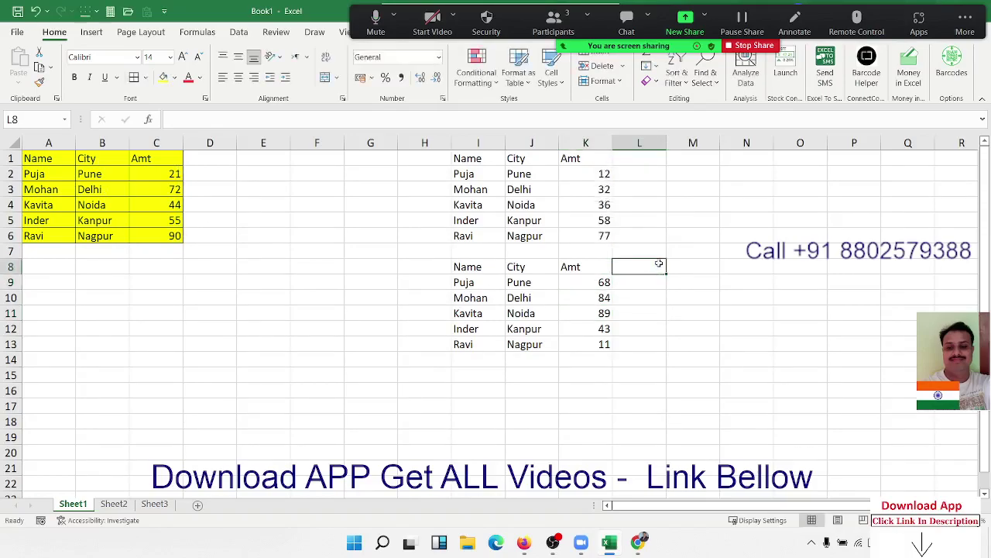
pyautogui.click(596, 225)
pyautogui.click(603, 176)
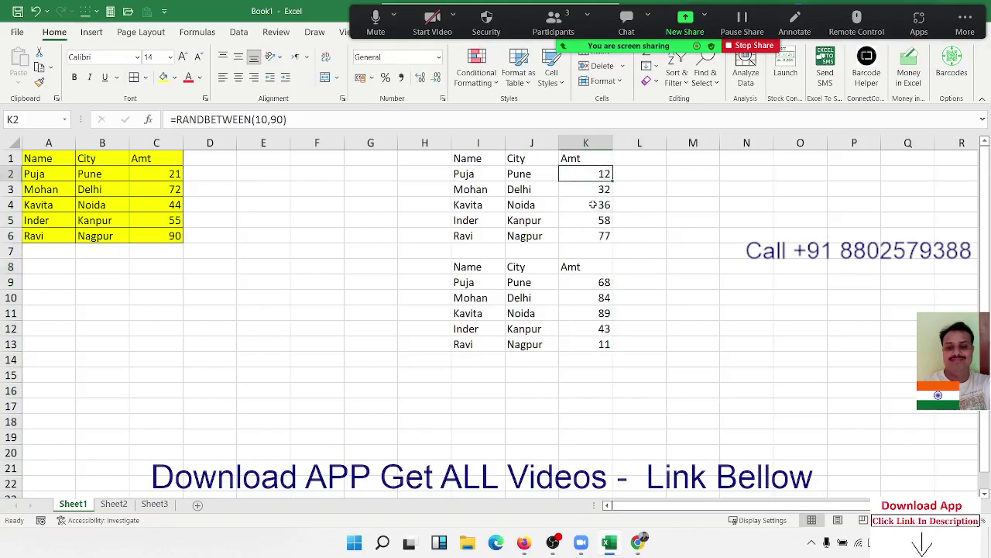
pyautogui.click(172, 203)
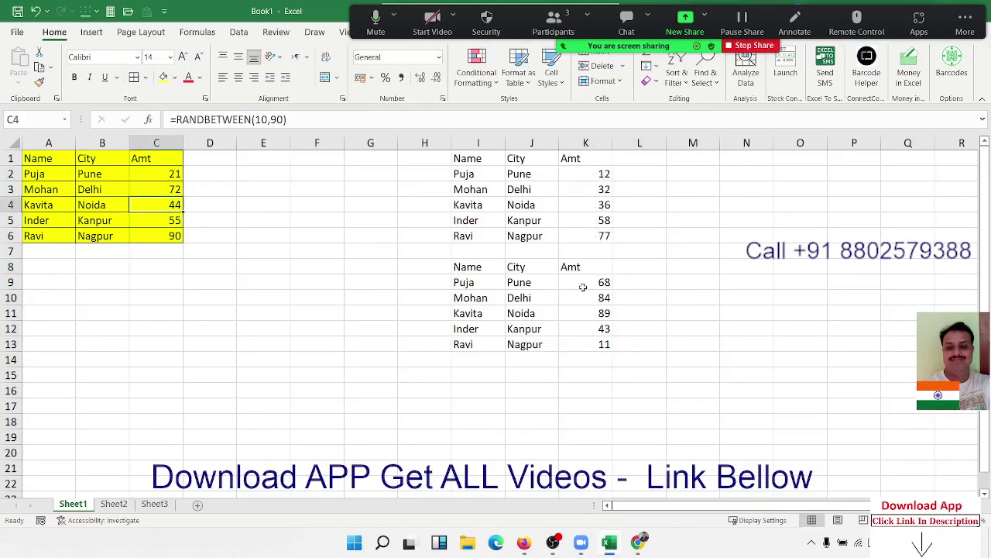
pyautogui.moveTo(586, 284); pyautogui.dragTo(585, 337)
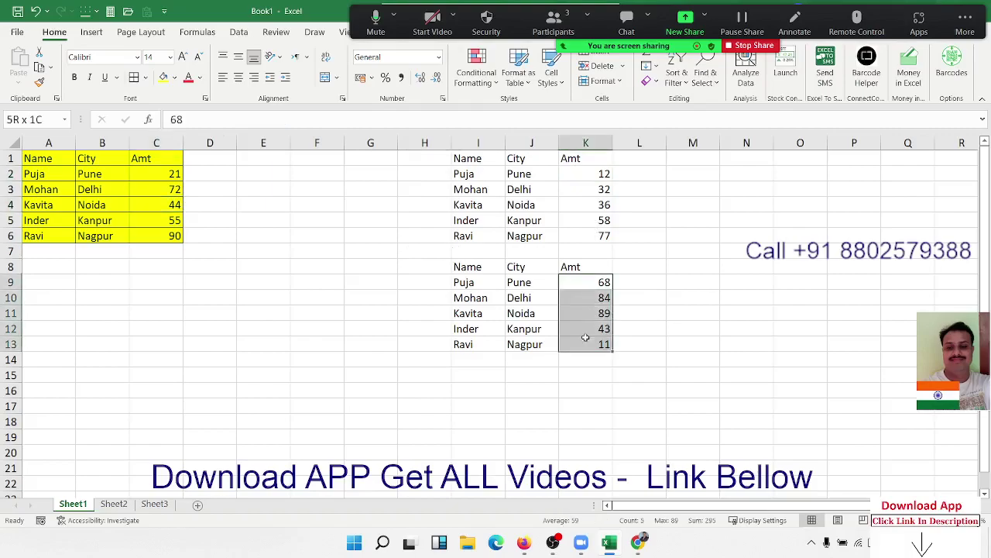
pyautogui.click(604, 235)
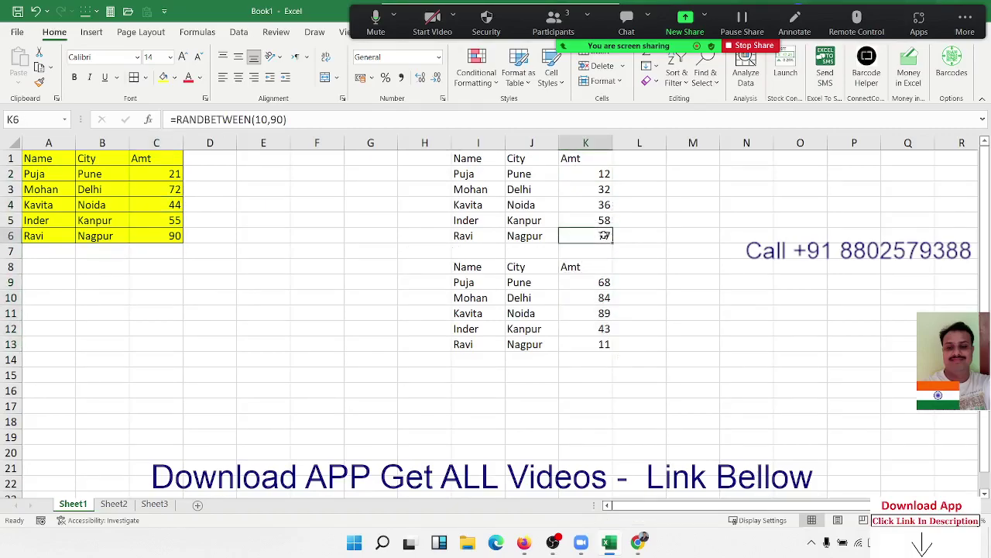
# - Recalculate again from M3, then copy the Amt formula cells K2:K6
pyautogui.click(699, 188)
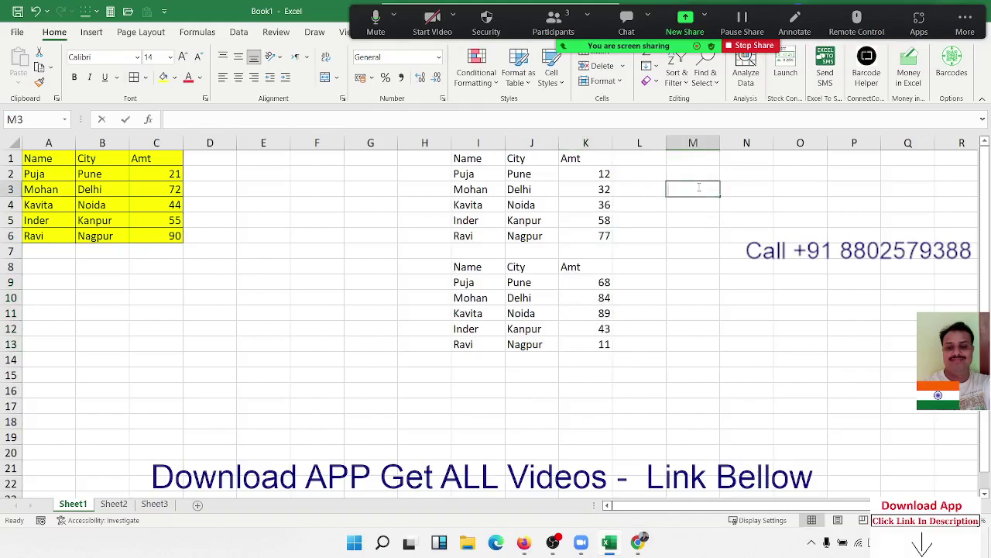
pyautogui.press('Return')
pyautogui.moveTo(588, 173); pyautogui.dragTo(584, 234)
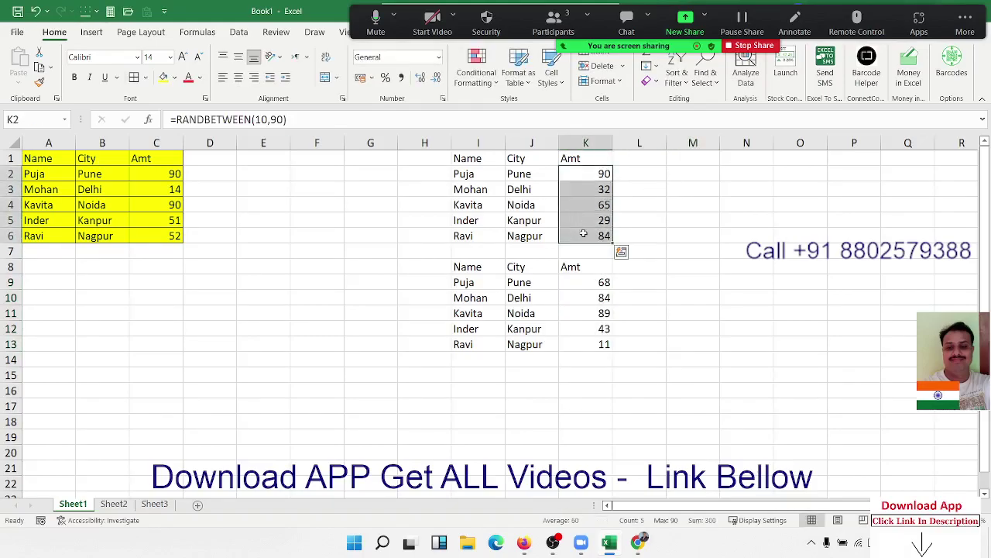
pyautogui.hotkey('ctrl', 'c')
# - Paste Special Values over K2:K6 itself, fixing 90, 32, 65, 29 and 84
pyautogui.rightClick(587, 228)
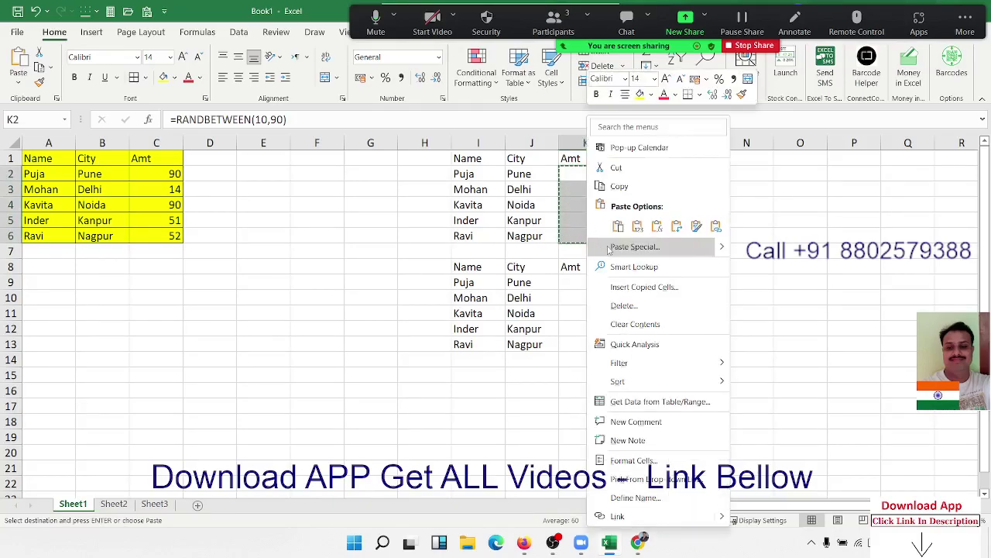
pyautogui.click(609, 246)
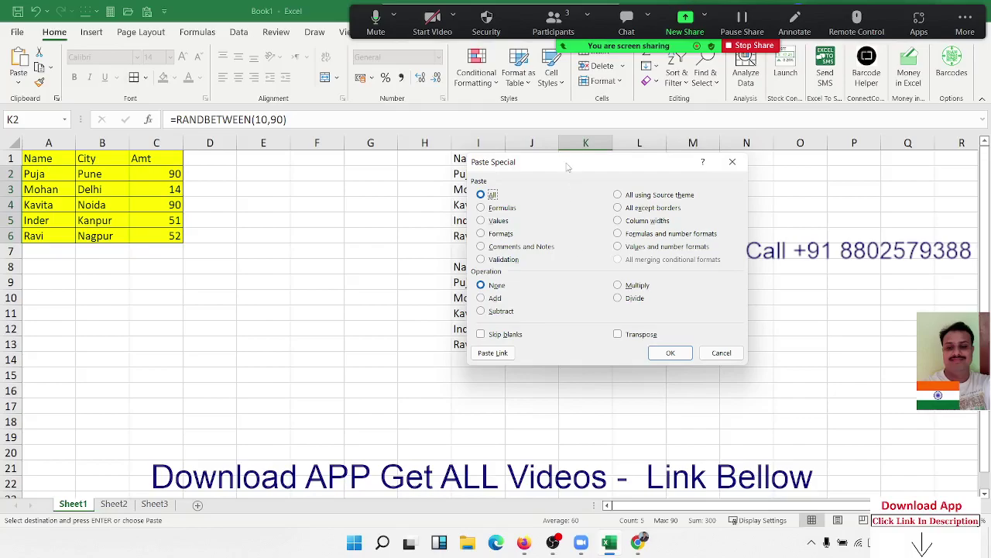
pyautogui.moveTo(566, 162)
pyautogui.mouseDown()
pyautogui.moveTo(379, 179)
pyautogui.moveTo(338, 131)
pyautogui.mouseUp()
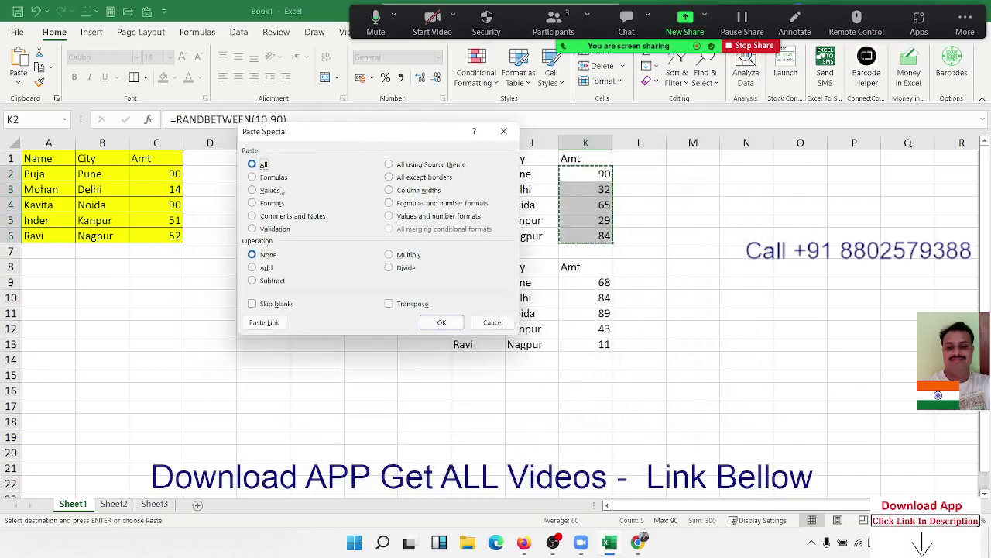
pyautogui.click(271, 191)
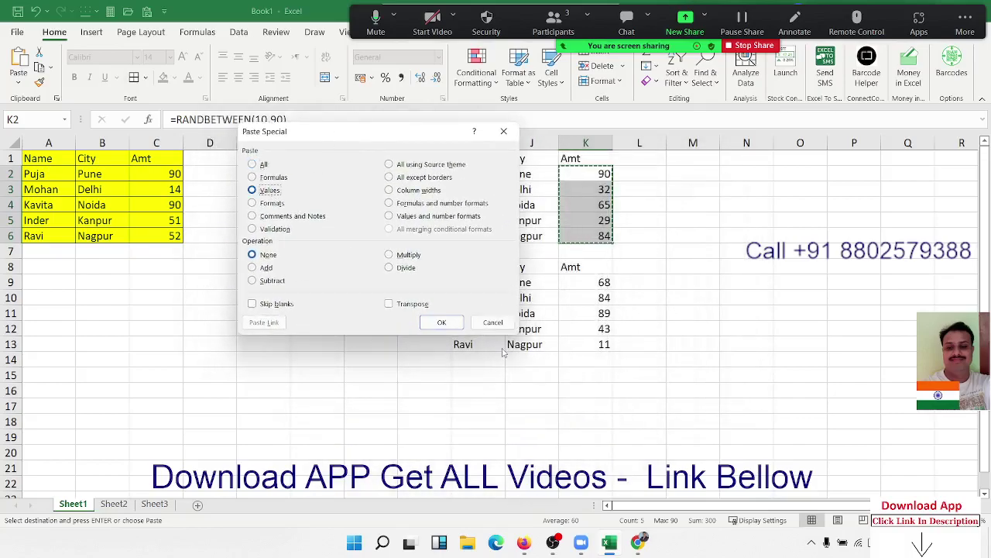
pyautogui.click(442, 322)
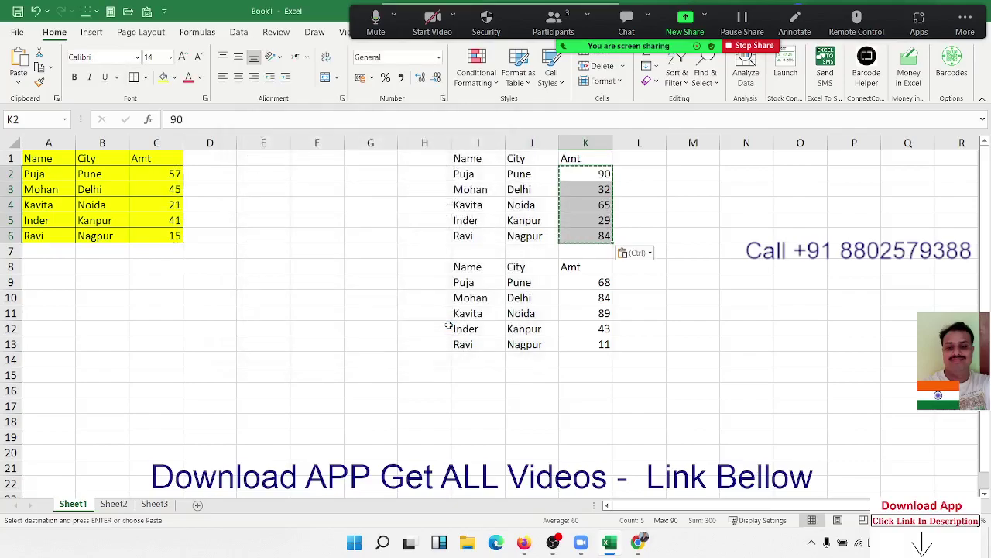
# - Confirm each cell in K2:K6 holds a plain number, then recalculate the sheet
pyautogui.click(617, 174)
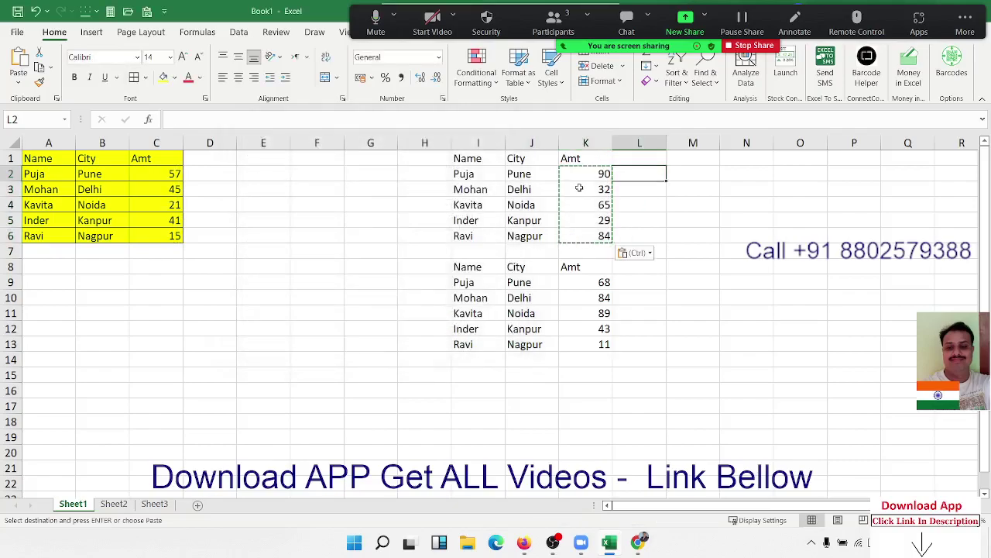
pyautogui.click(591, 231)
pyautogui.click(591, 220)
pyautogui.click(590, 205)
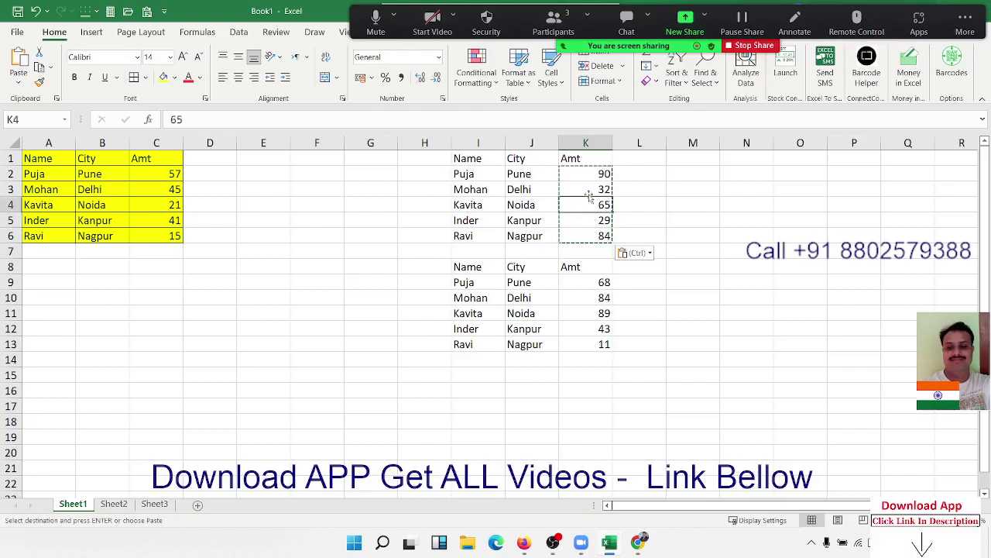
pyautogui.click(589, 190)
pyautogui.click(587, 177)
pyautogui.click(695, 189)
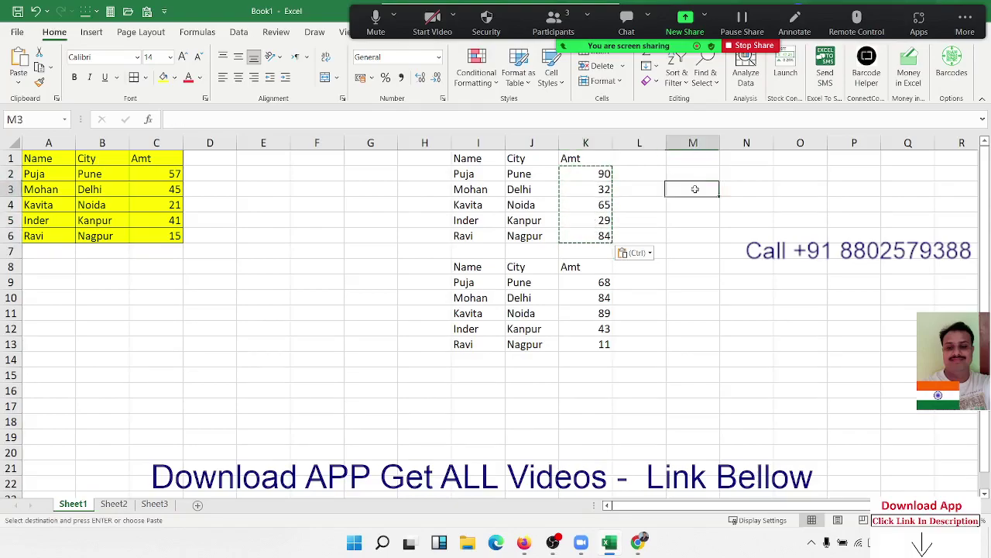
pyautogui.click(297, 189)
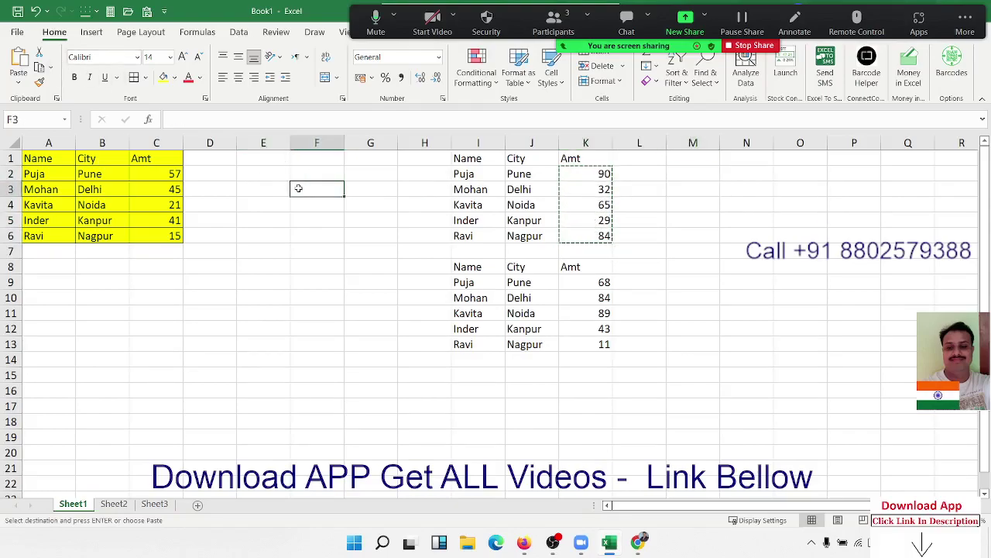
pyautogui.click(299, 221)
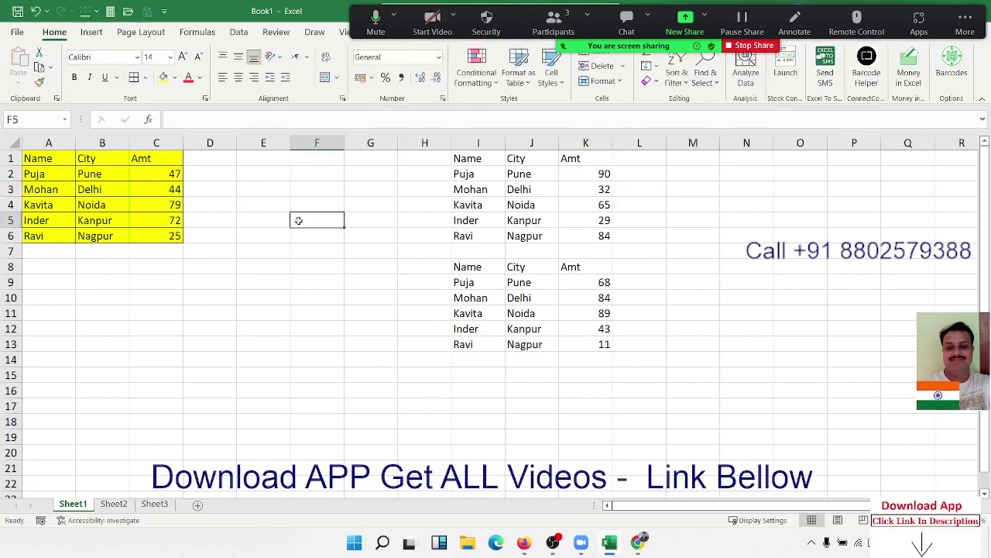
# - Open the DA-Sales workbook from the File menu's Recent list
pyautogui.click(28, 35)
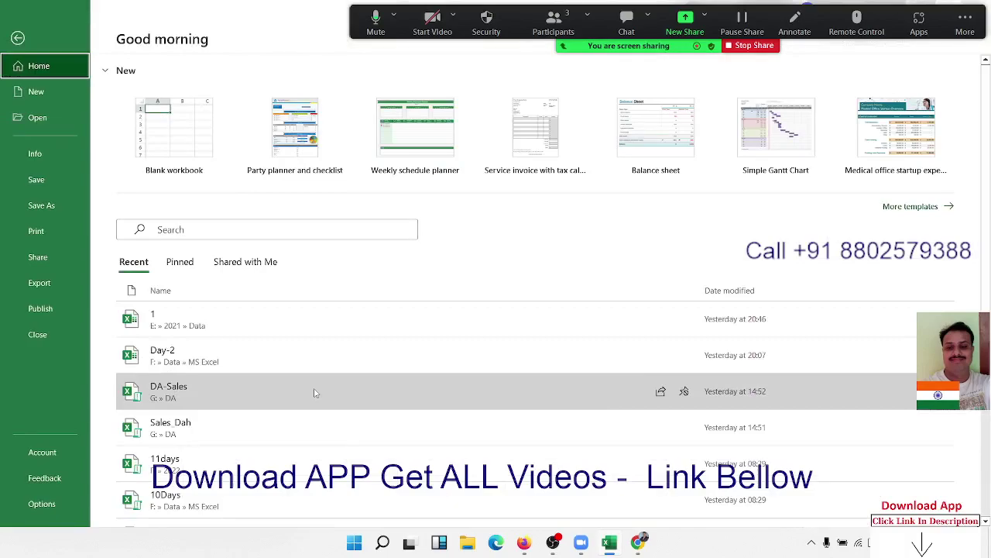
pyautogui.click(313, 392)
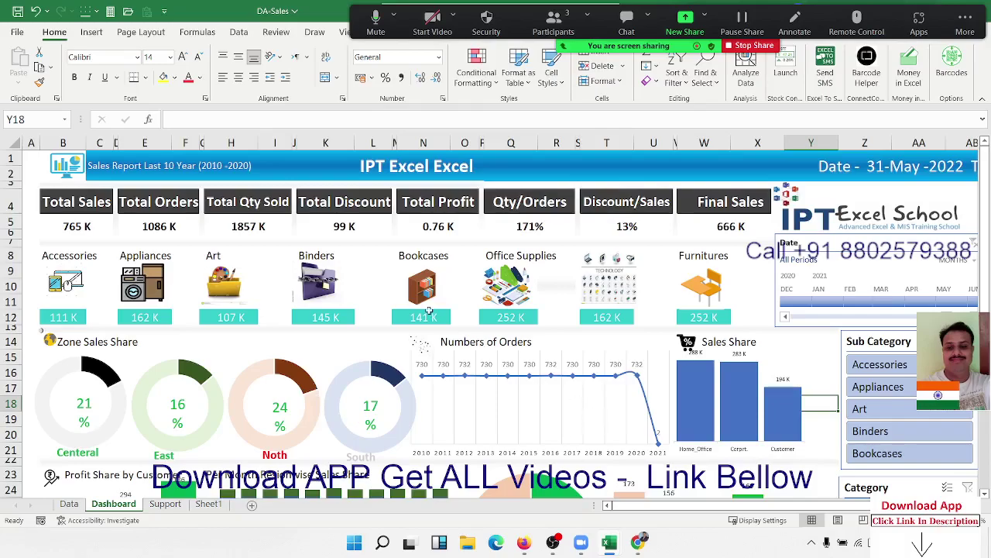
pyautogui.scroll(-3, 425, 309)
pyautogui.scroll(-4, 425, 309)
pyautogui.scroll(4, 425, 310)
pyautogui.scroll(3, 426, 309)
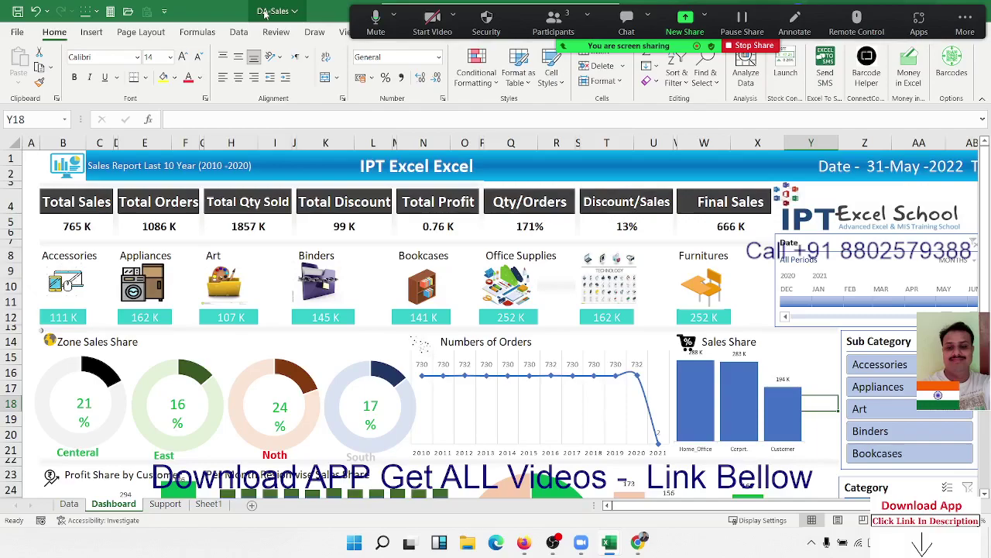
# - Browse the Data sheet and the Dashboard, where Total Sales shows 765 K from GETPIVOTDATA
pyautogui.click(71, 505)
pyautogui.moveTo(104, 232); pyautogui.dragTo(213, 303)
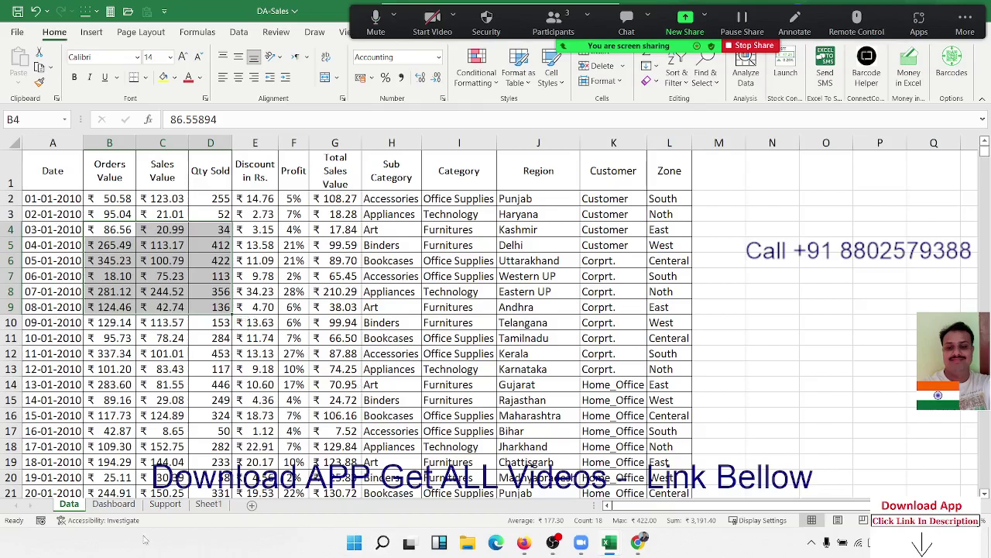
pyautogui.click(113, 505)
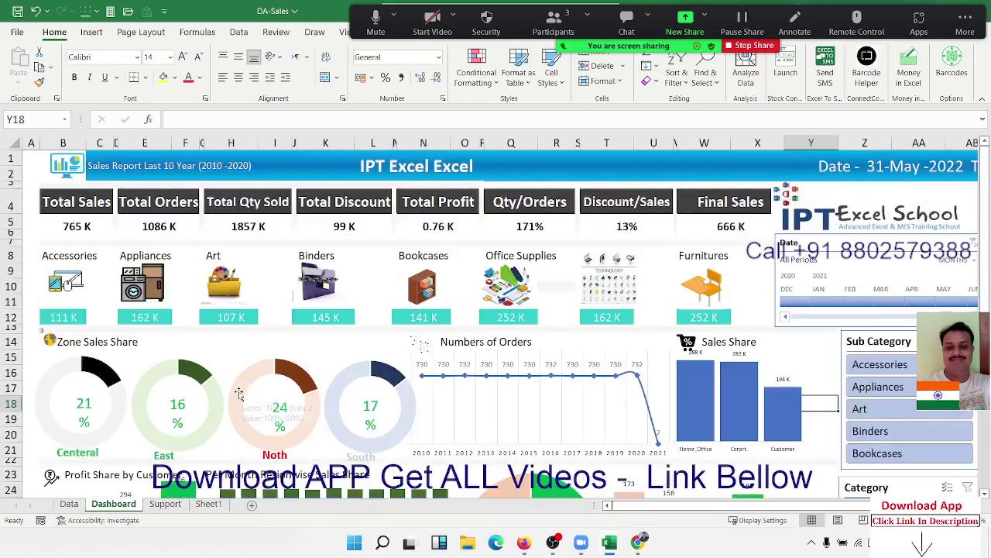
pyautogui.click(77, 226)
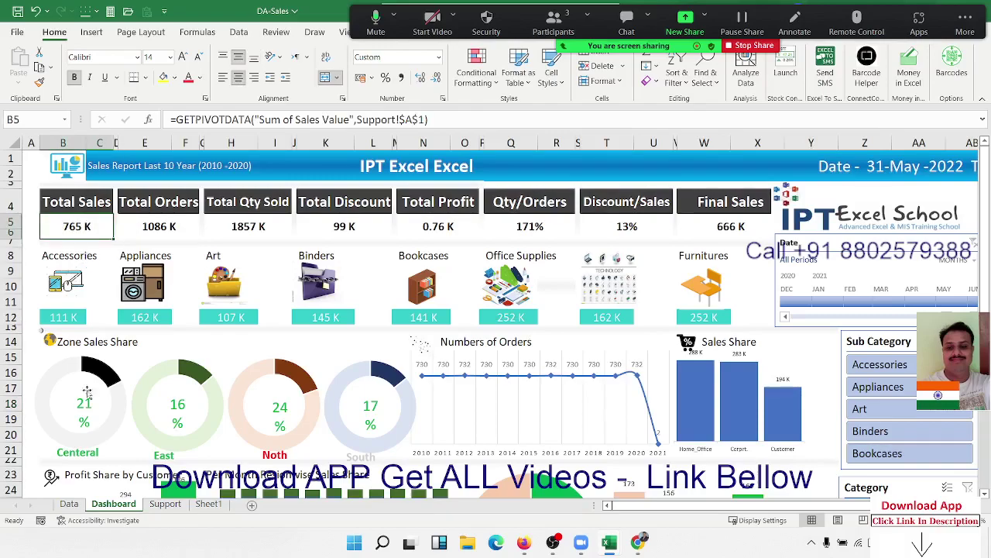
pyautogui.click(69, 504)
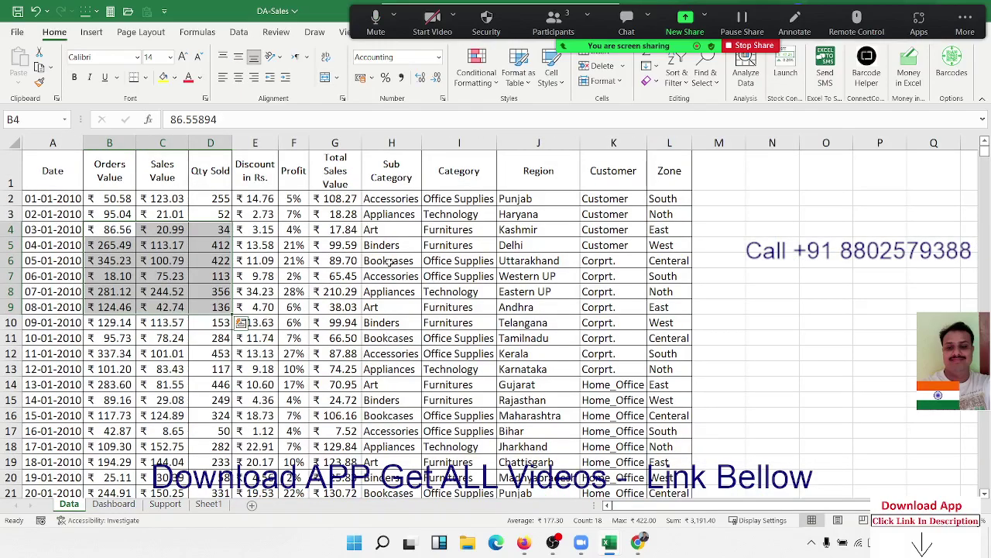
pyautogui.click(132, 512)
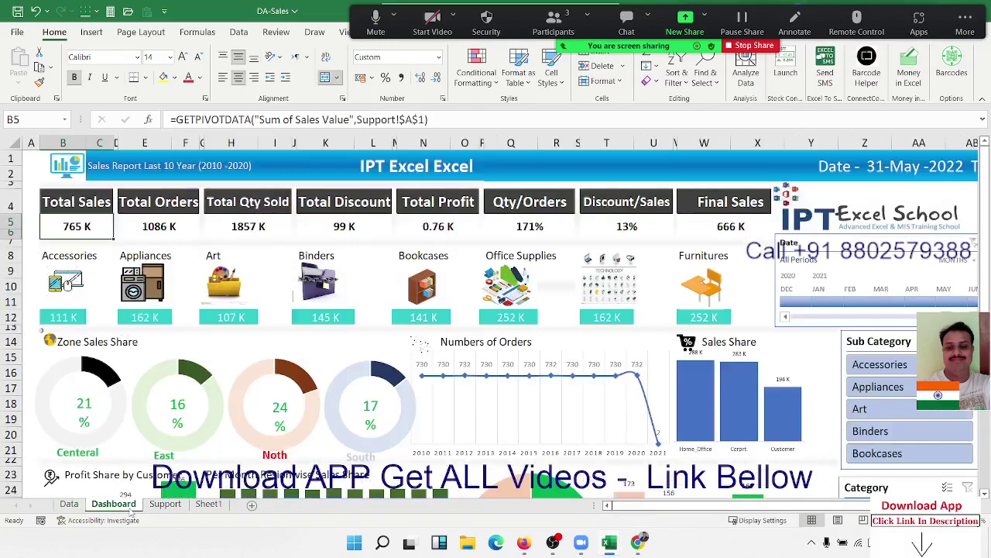
pyautogui.scroll(-7, 469, 354)
pyautogui.scroll(2, 469, 354)
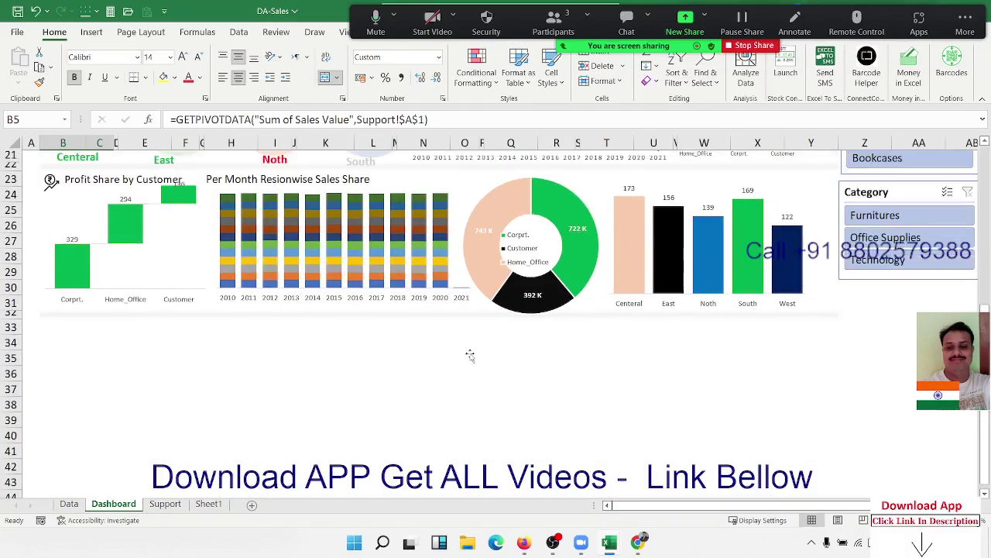
pyautogui.scroll(5, 469, 354)
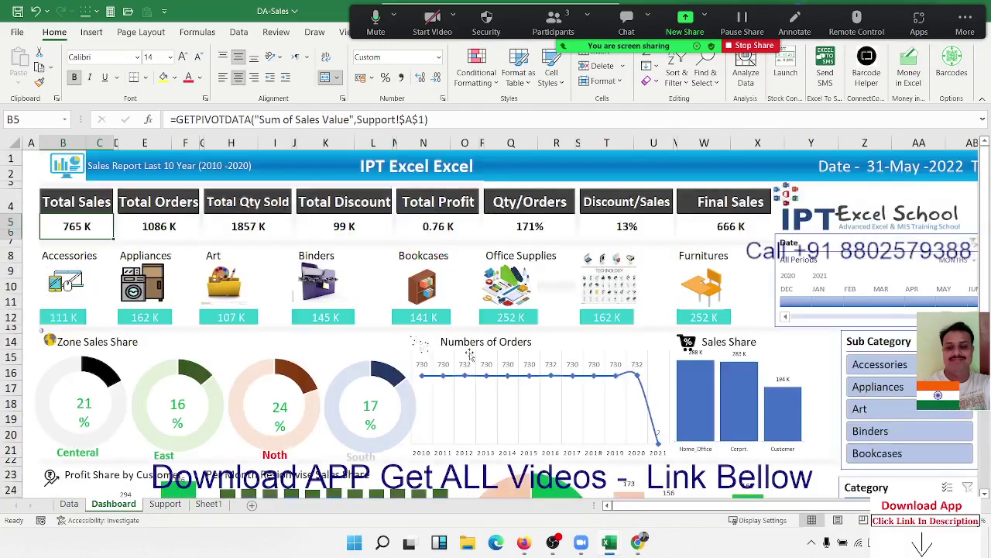
# - Use Move or Copy with Create a copy ticked to send the Dashboard sheet to (new book)
pyautogui.rightClick(114, 505)
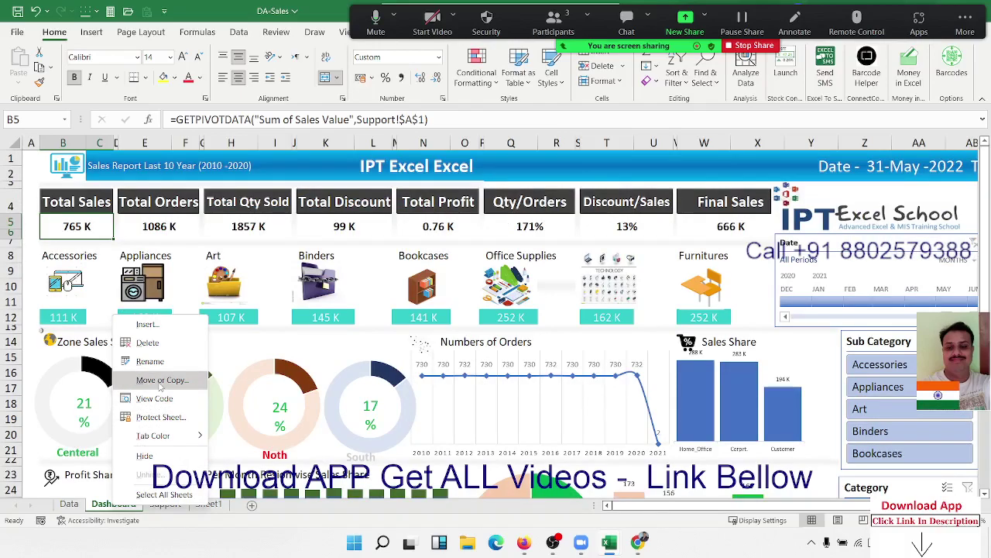
pyautogui.click(160, 379)
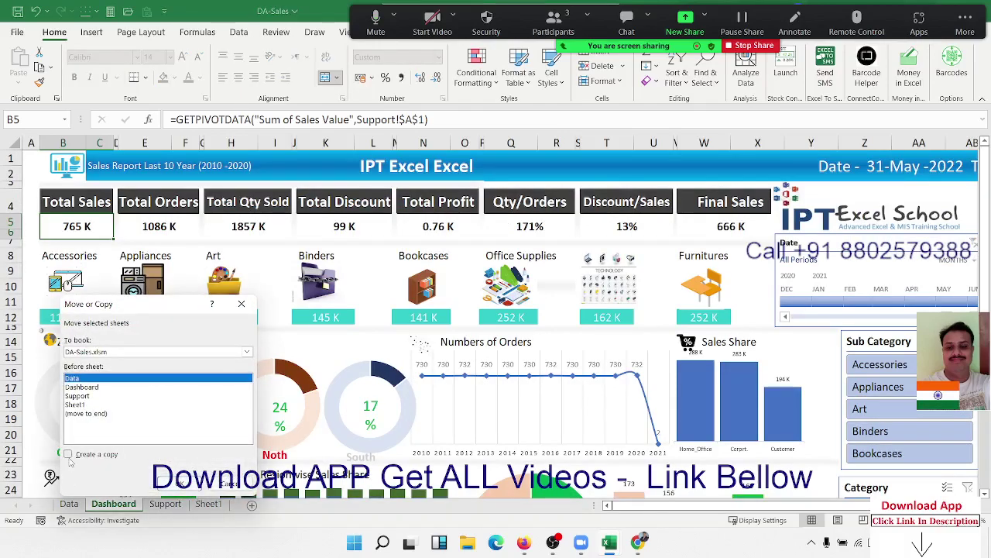
pyautogui.click(68, 456)
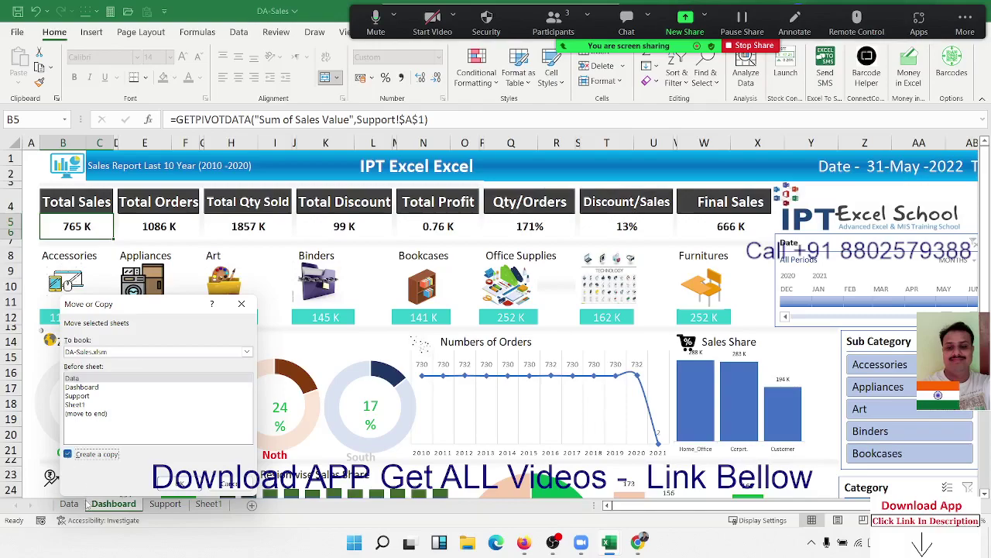
pyautogui.click(107, 353)
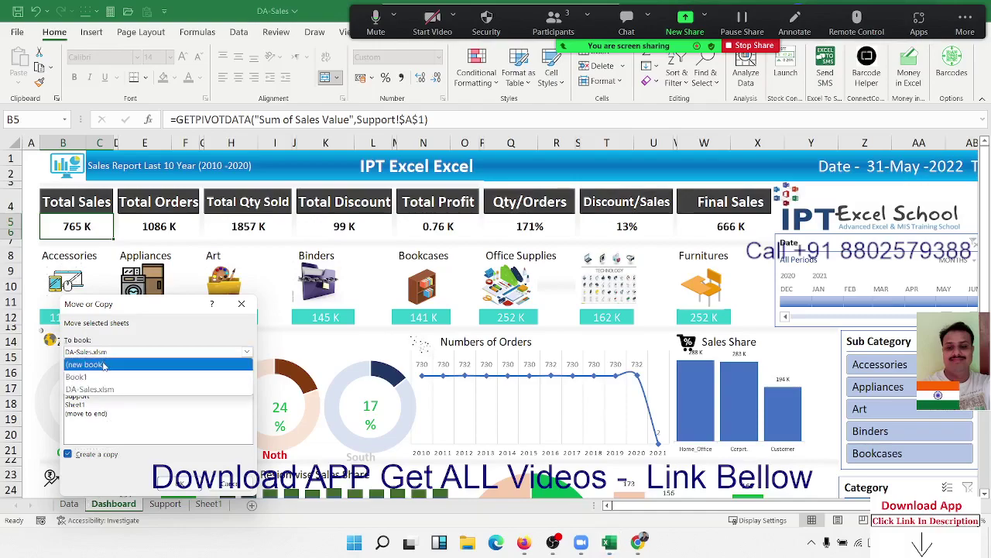
pyautogui.click(104, 365)
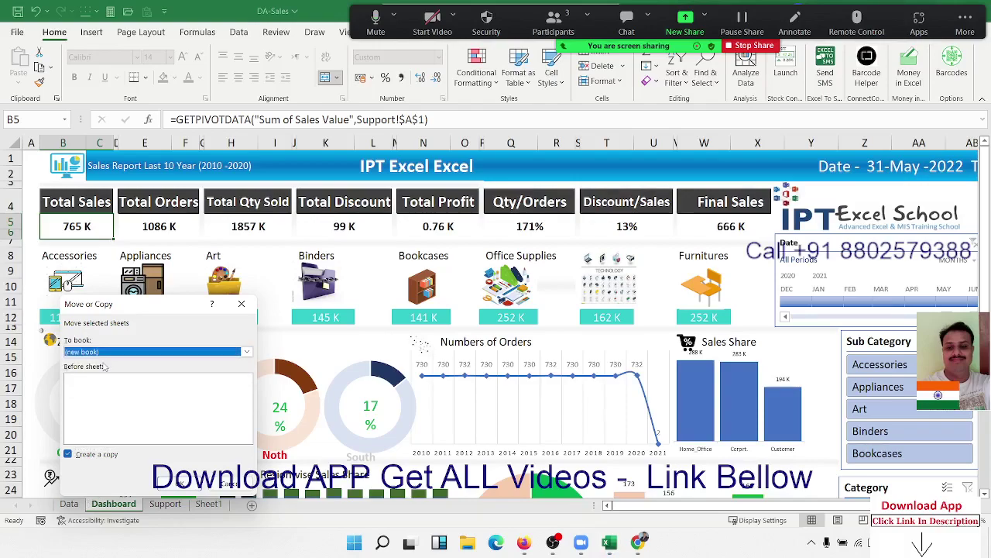
pyautogui.click(190, 485)
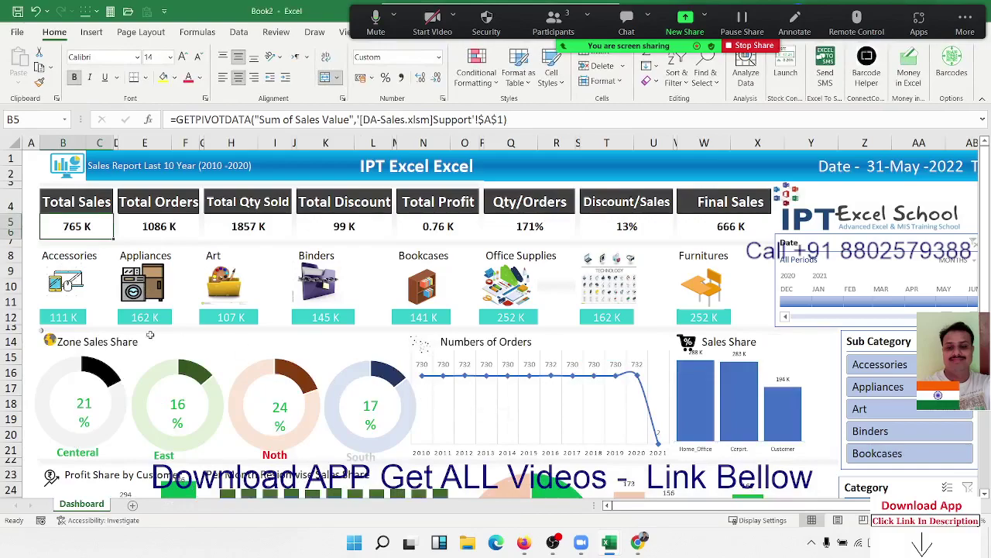
pyautogui.click(67, 316)
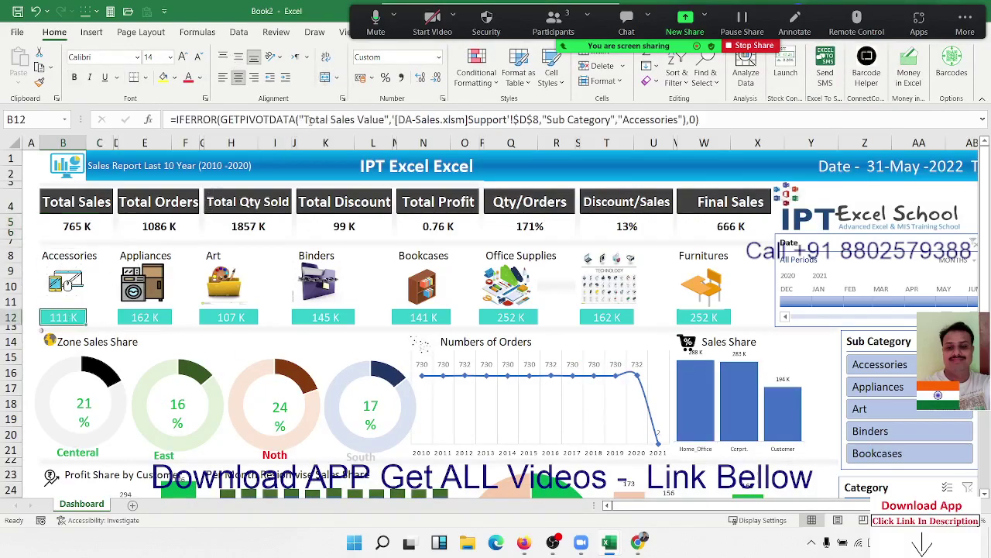
pyautogui.moveTo(308, 120); pyautogui.dragTo(569, 121)
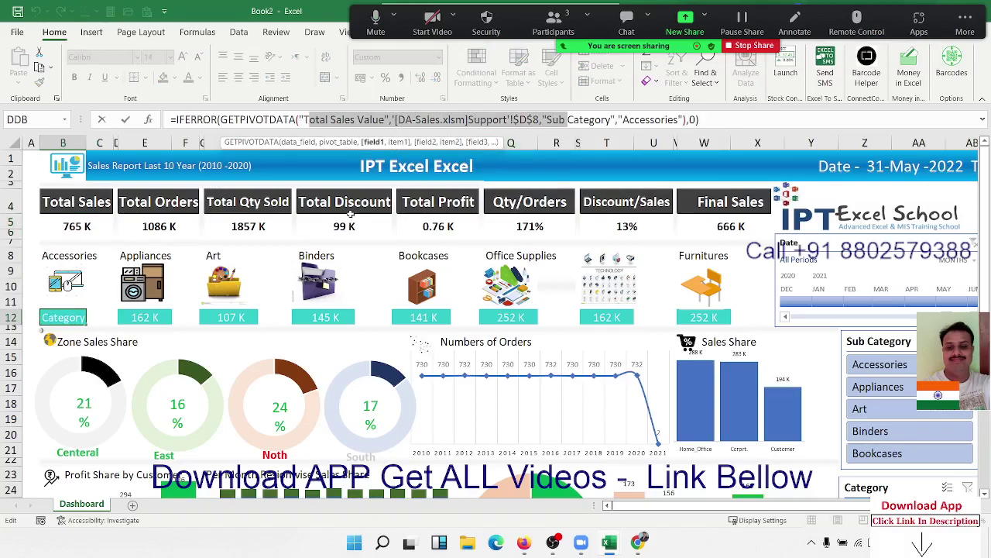
pyautogui.press('Escape')
pyautogui.moveTo(637, 541)
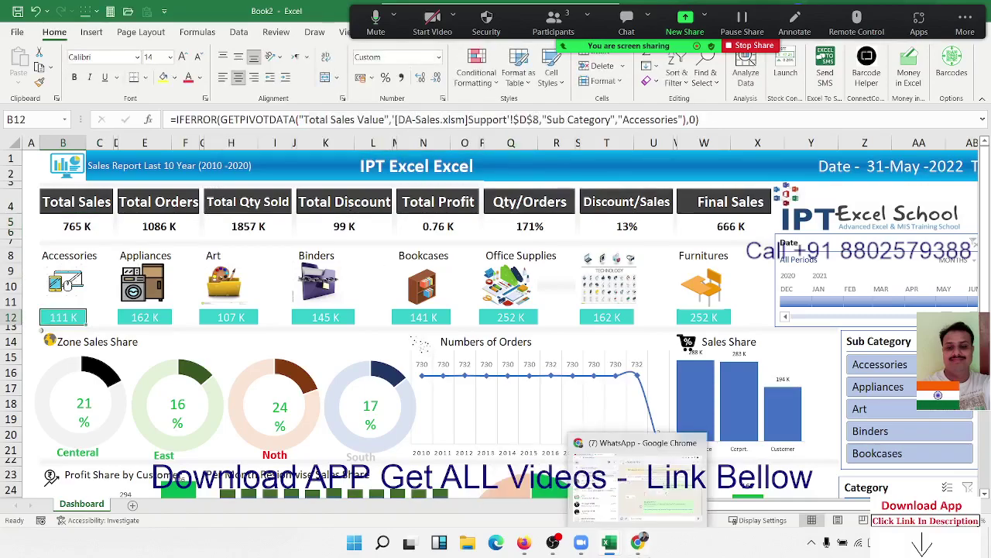
pyautogui.hotkey('alt', 'Tab')
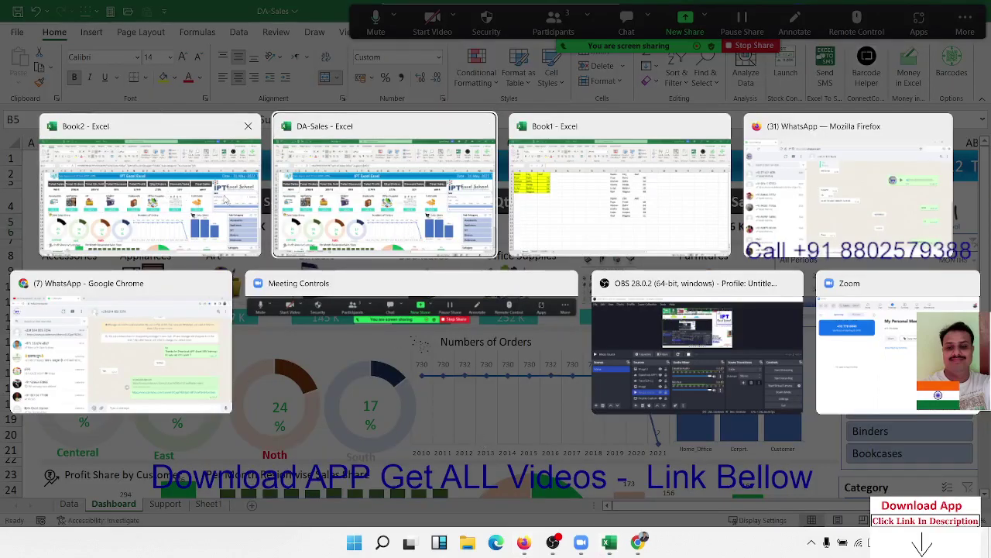
pyautogui.click(225, 199)
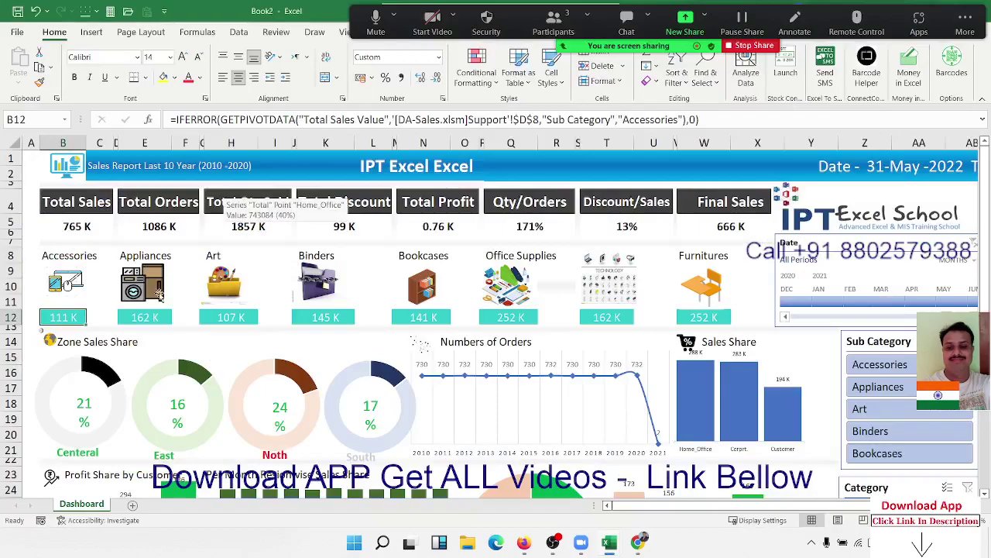
pyautogui.scroll(-5, 232, 364)
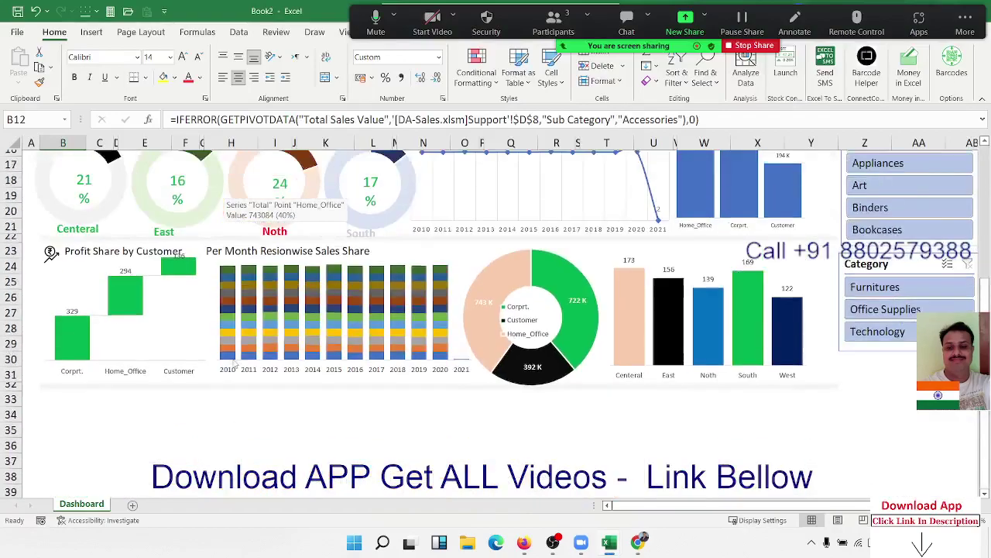
pyautogui.scroll(5, 234, 362)
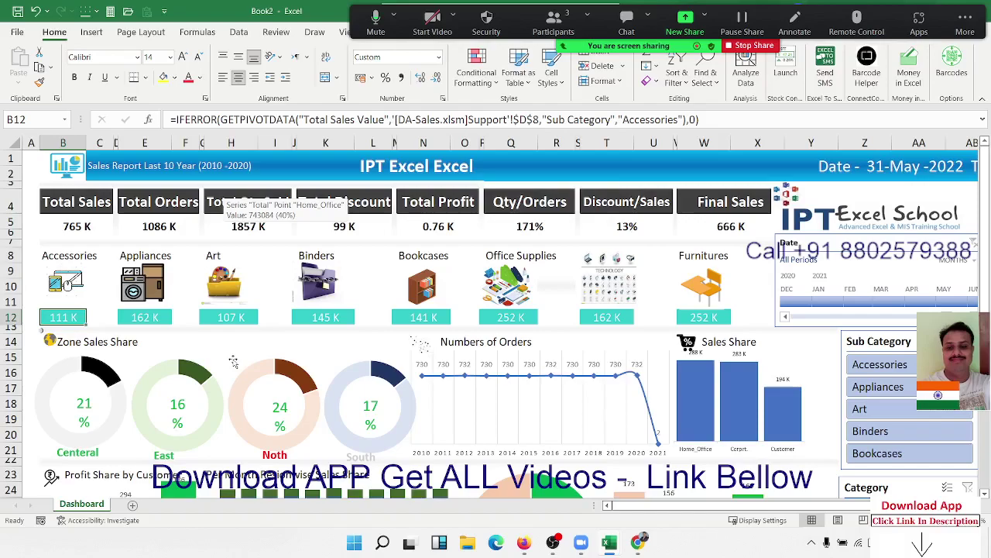
pyautogui.moveTo(558, 543)
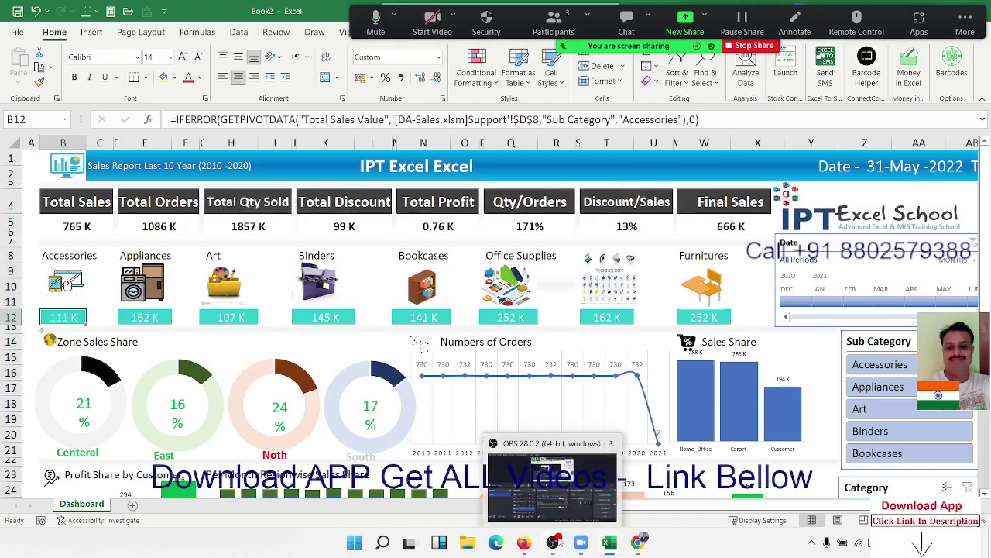
pyautogui.scroll(-4, 324, 380)
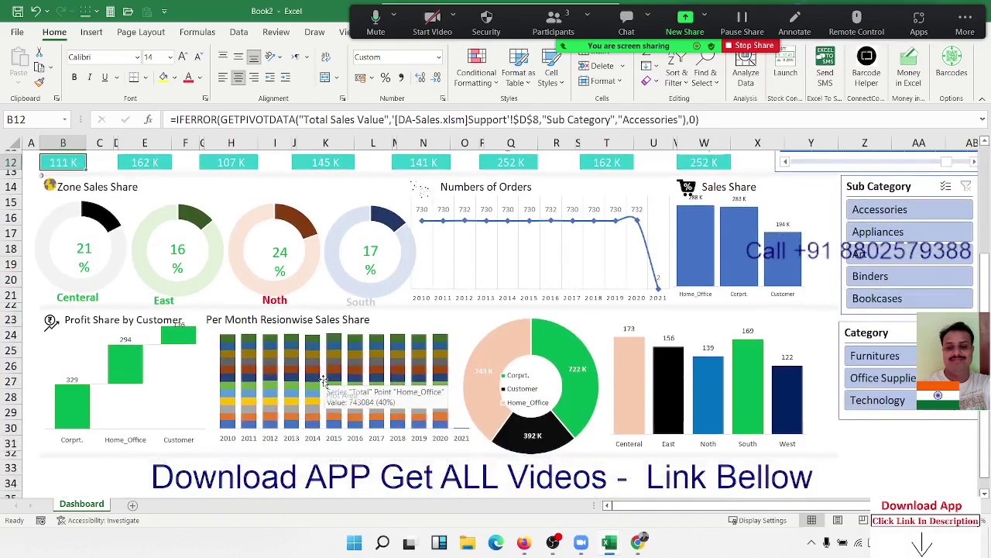
pyautogui.scroll(4, 323, 380)
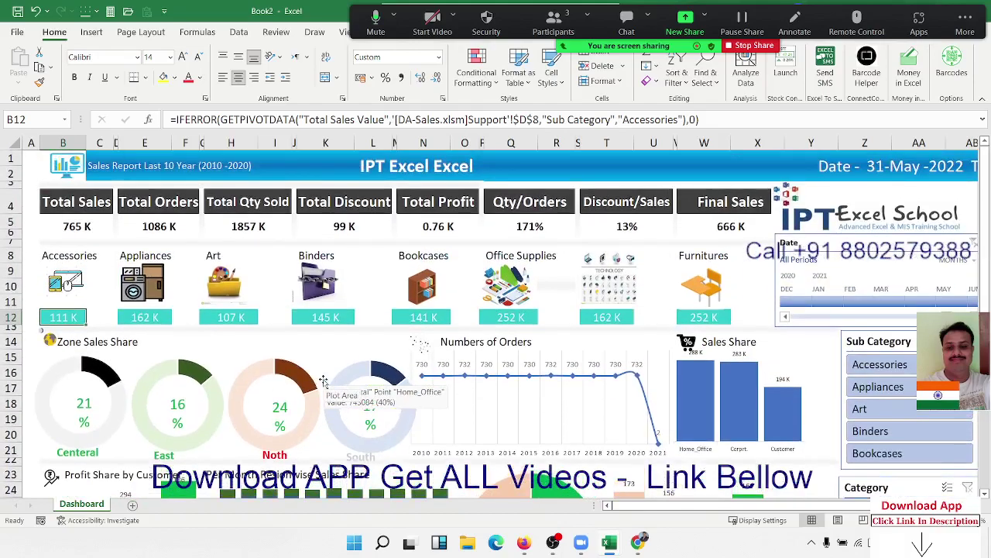
pyautogui.press('Right')
pyautogui.press('Right')
pyautogui.press('Right')
pyautogui.press('Right')
pyautogui.press('Right')
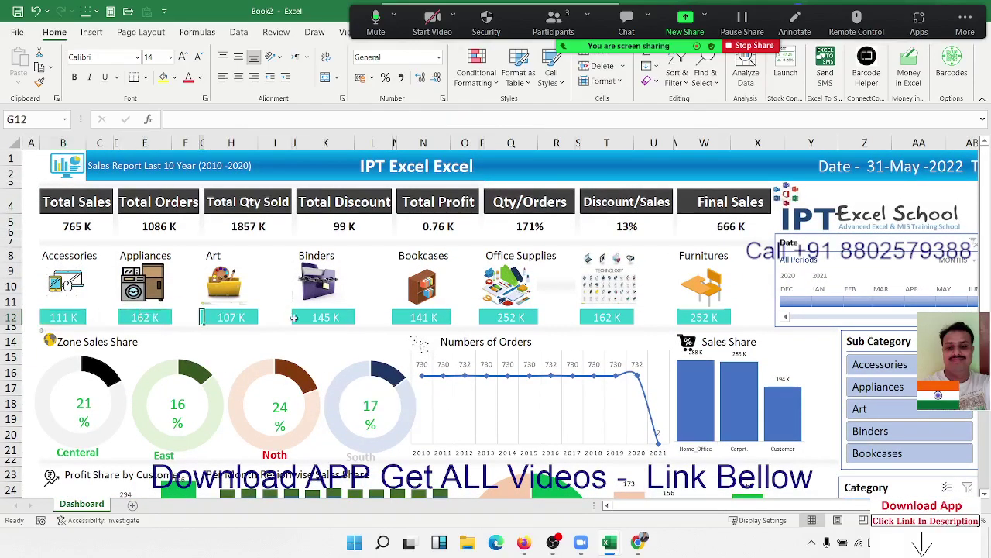
pyautogui.click(324, 318)
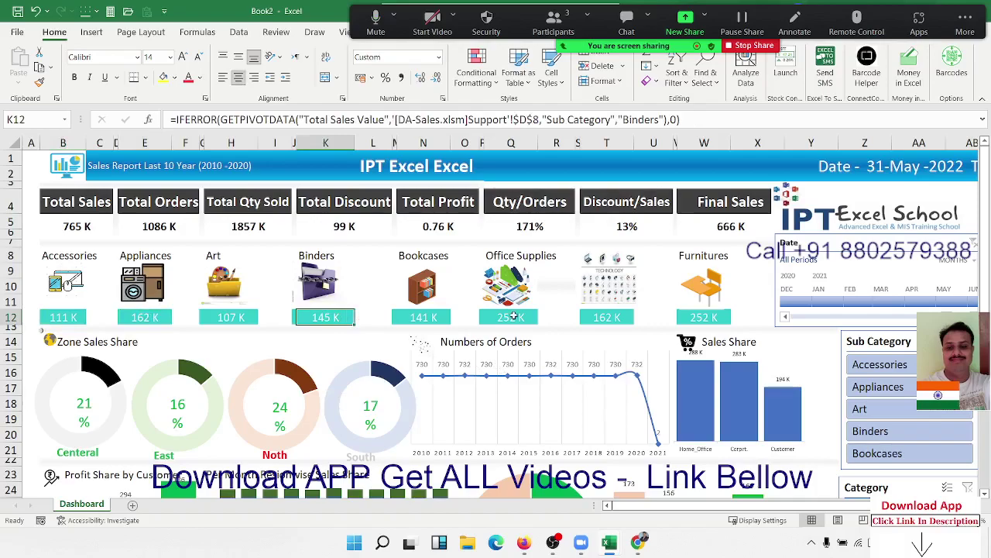
pyautogui.click(511, 316)
pyautogui.click(503, 225)
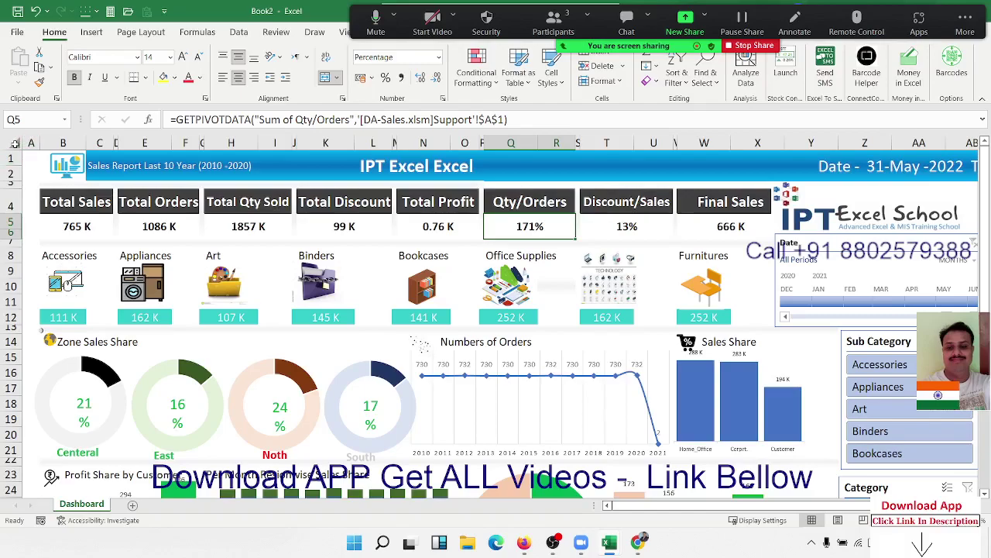
# - Select and copy the whole dashboard sheet, then paste it over itself as Values only
pyautogui.click(15, 144)
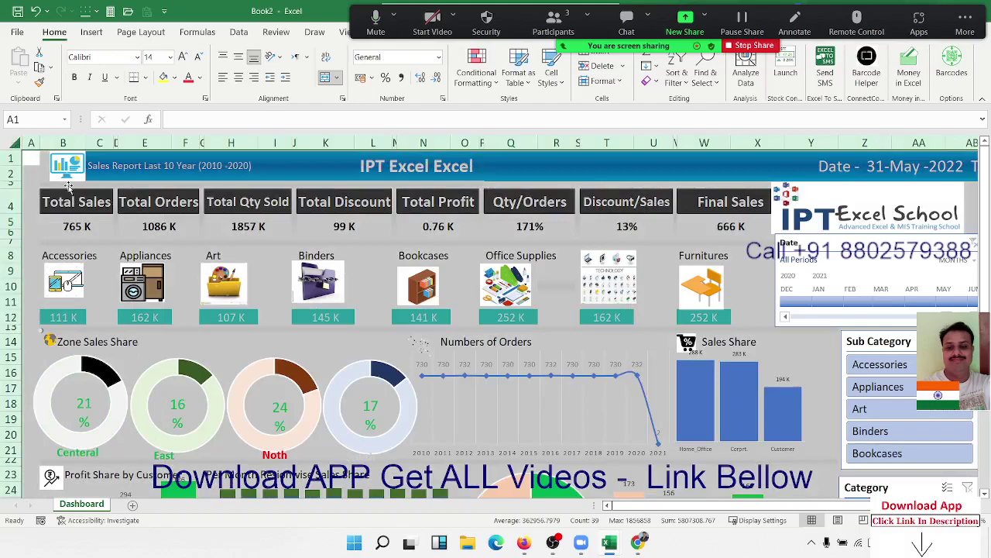
pyautogui.hotkey('ctrl', 'c')
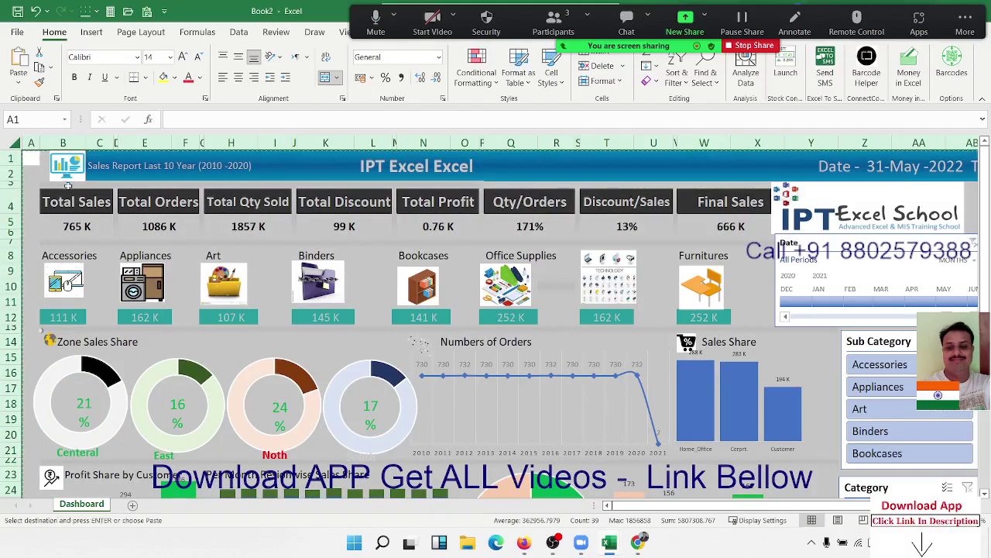
pyautogui.rightClick(81, 200)
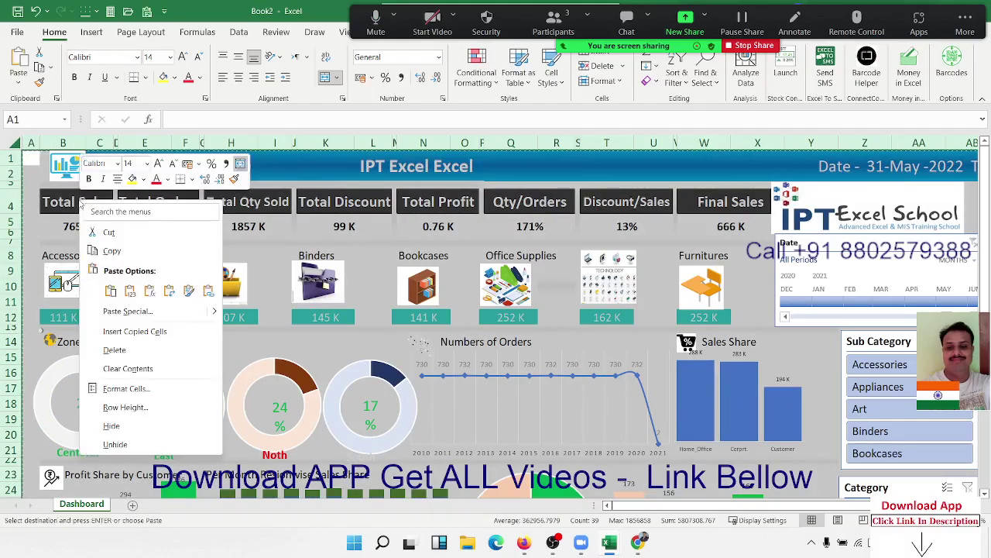
pyautogui.click(124, 311)
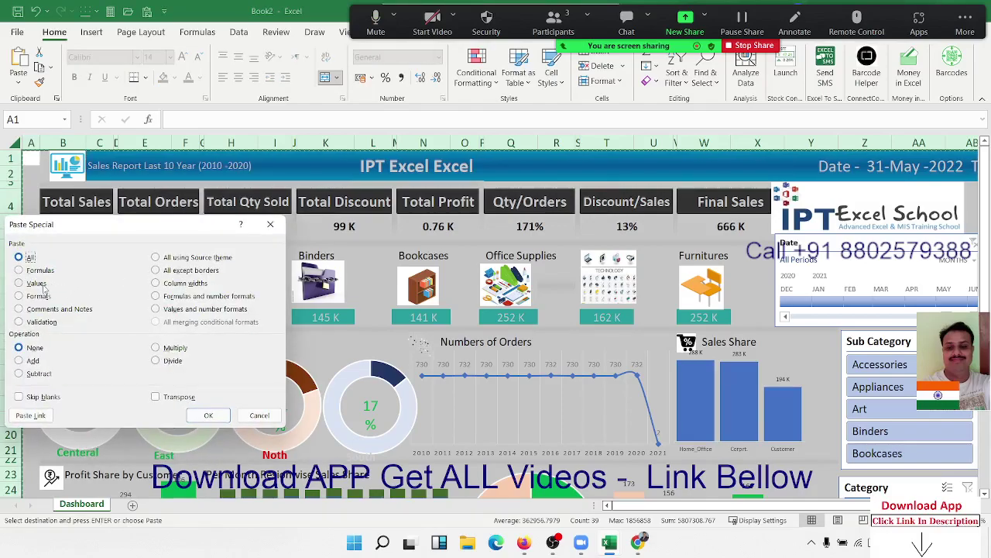
pyautogui.click(37, 284)
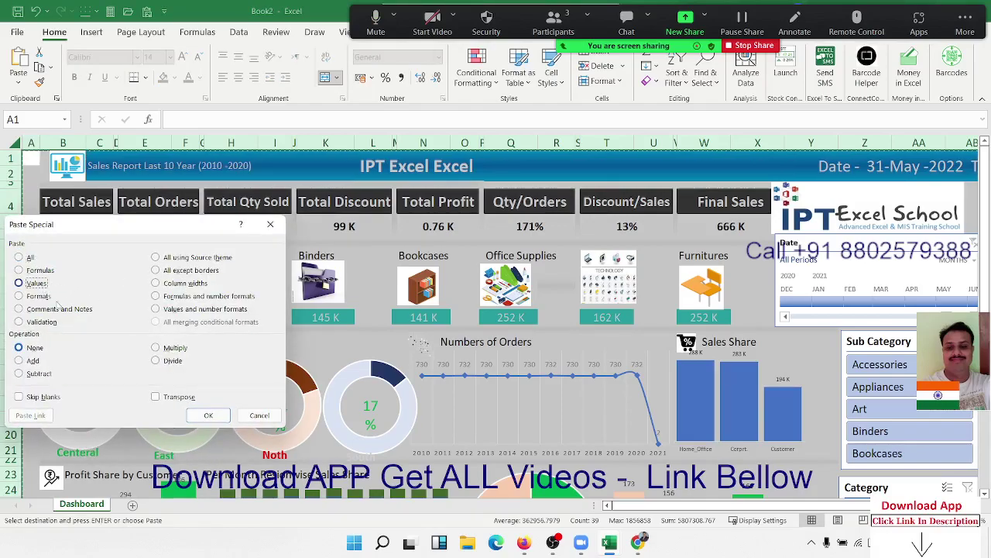
pyautogui.click(218, 413)
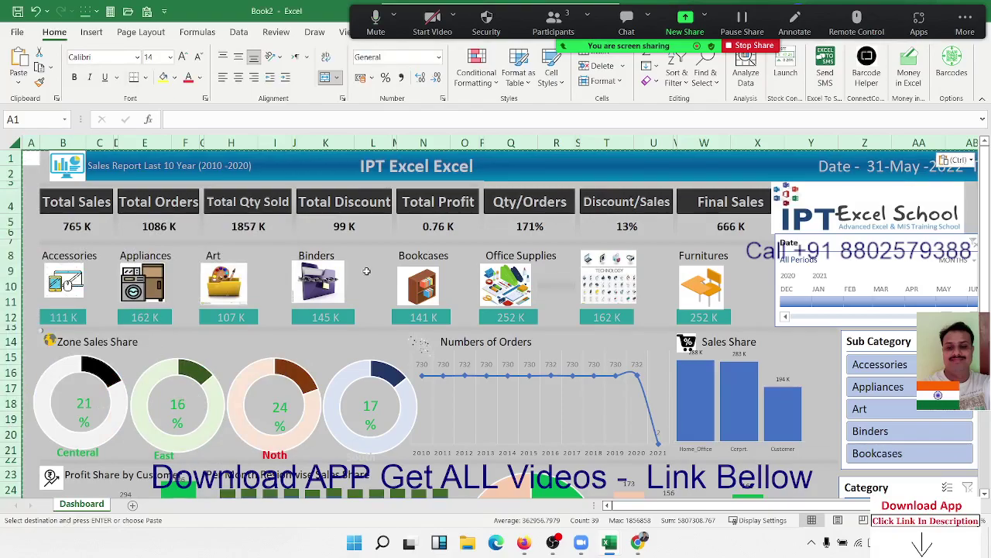
# - Verify the Binders, Bookcases and Total Qty Sold (1856858) cells now hold plain numbers
pyautogui.click(318, 315)
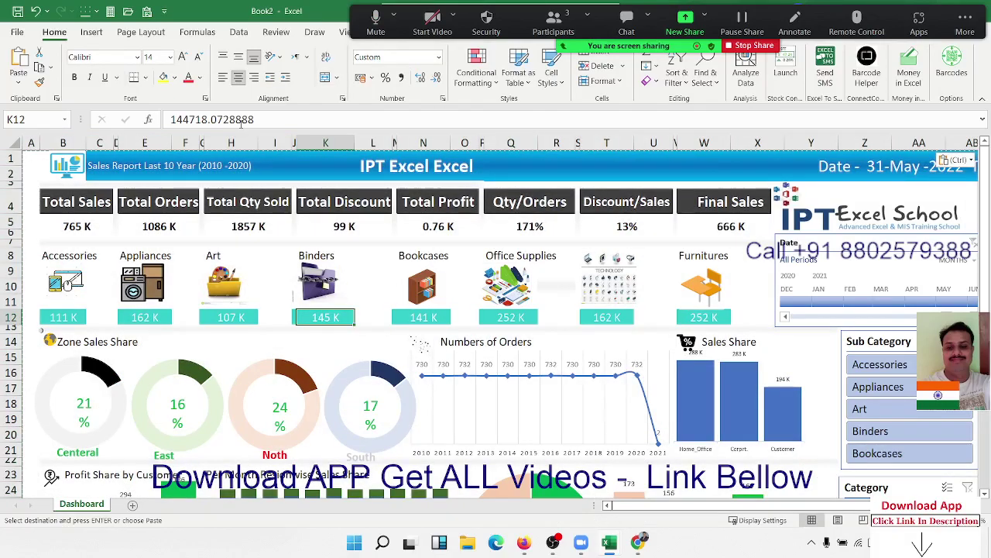
pyautogui.press('ctrl')
pyautogui.press('Escape')
pyautogui.click(399, 313)
pyautogui.press('ctrl')
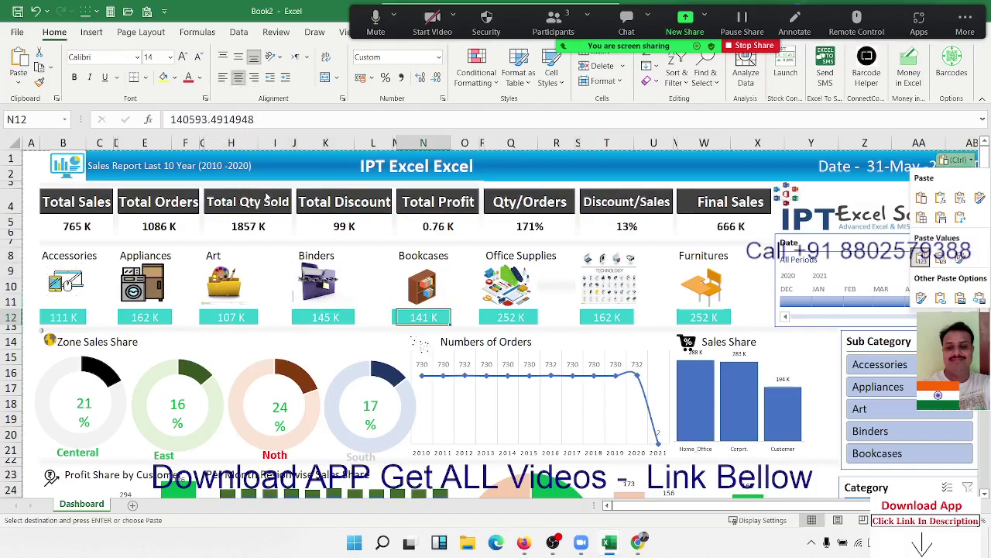
pyautogui.press('ctrl')
pyautogui.click(255, 224)
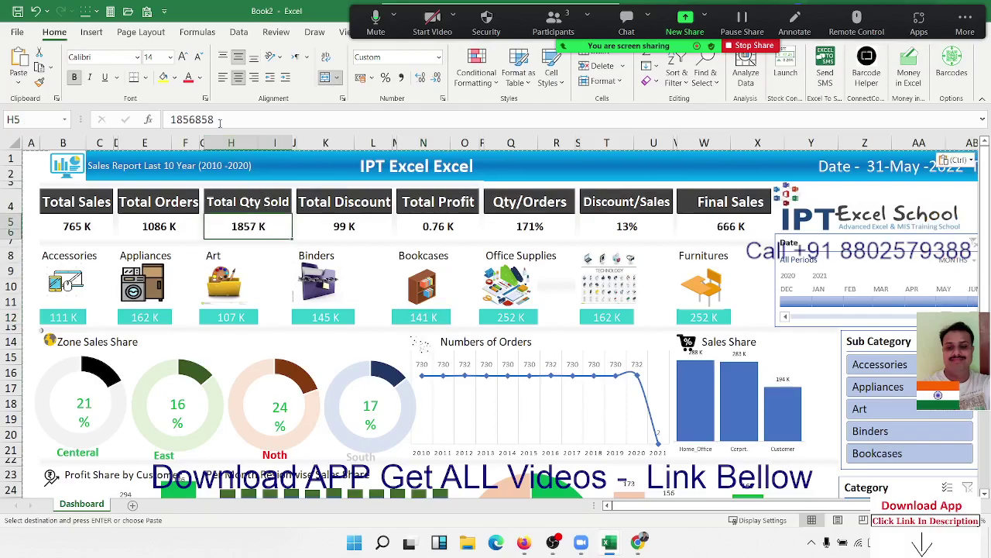
pyautogui.press('ctrl')
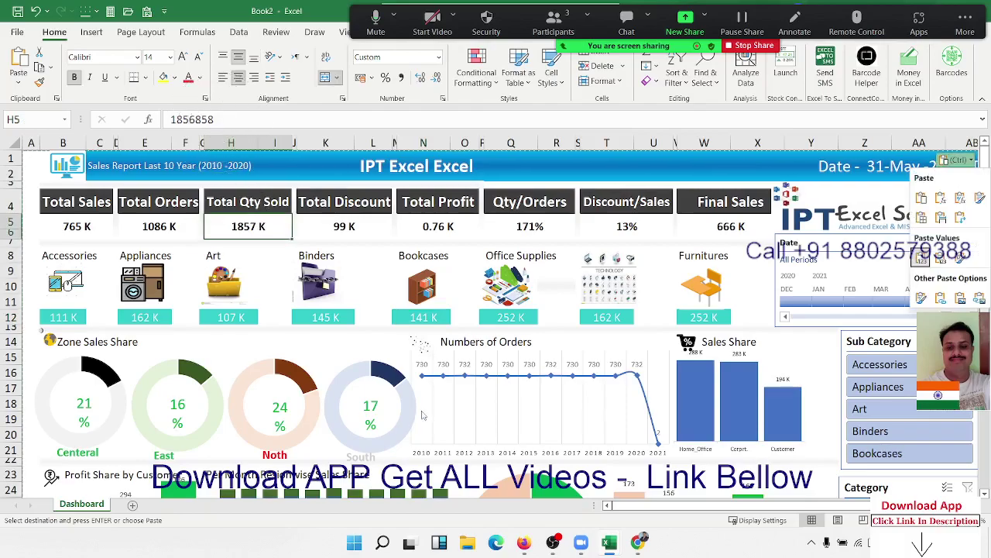
pyautogui.scroll(-3, 417, 374)
pyautogui.scroll(-4, 415, 372)
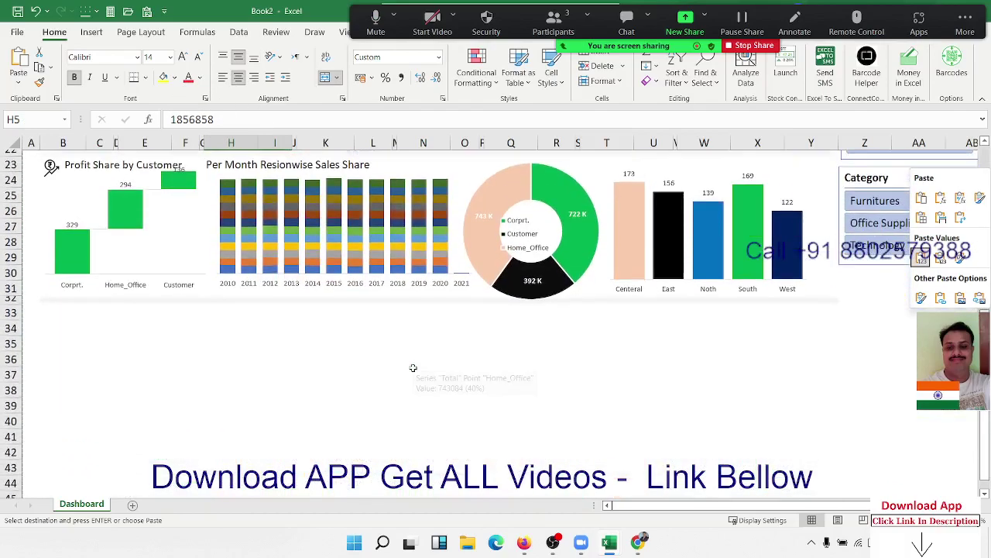
pyautogui.scroll(3, 414, 372)
pyautogui.scroll(4, 414, 373)
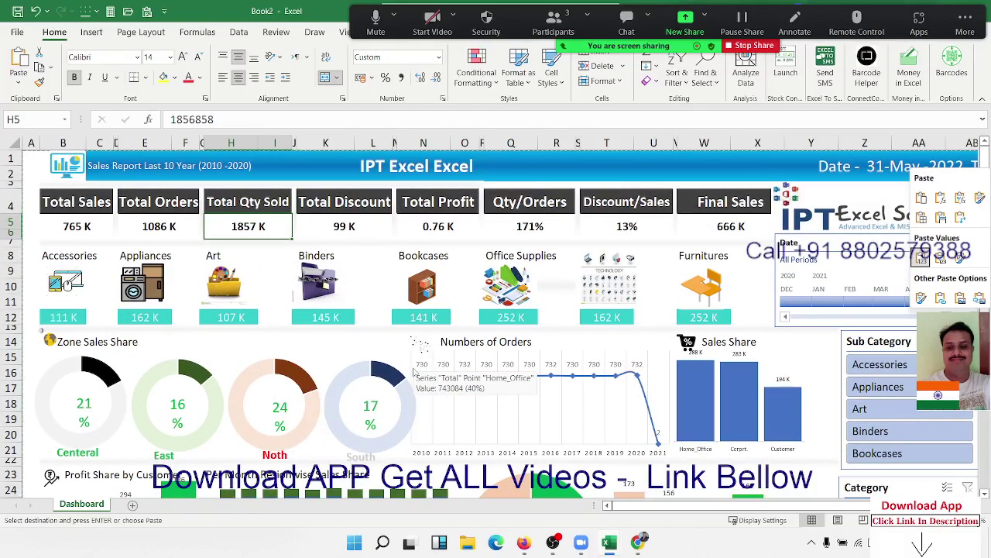
# - Cycle through the open windows back to the DA-Sales workbook
pyautogui.hotkey('alt', 'Tab')
pyautogui.hotkey('alt', 'Tab')
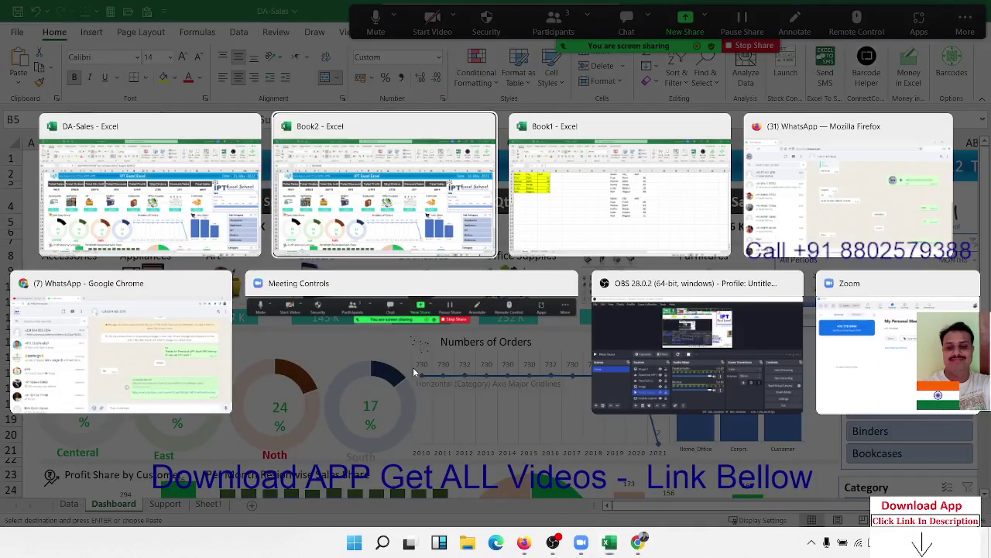
pyautogui.hotkey('alt', 'Tab')
pyautogui.hotkey('alt', 'shift', 'Tab')
pyautogui.hotkey('alt', 'Tab')
pyautogui.hotkey('alt', 'Tab')
pyautogui.hotkey('alt', 'Tab')
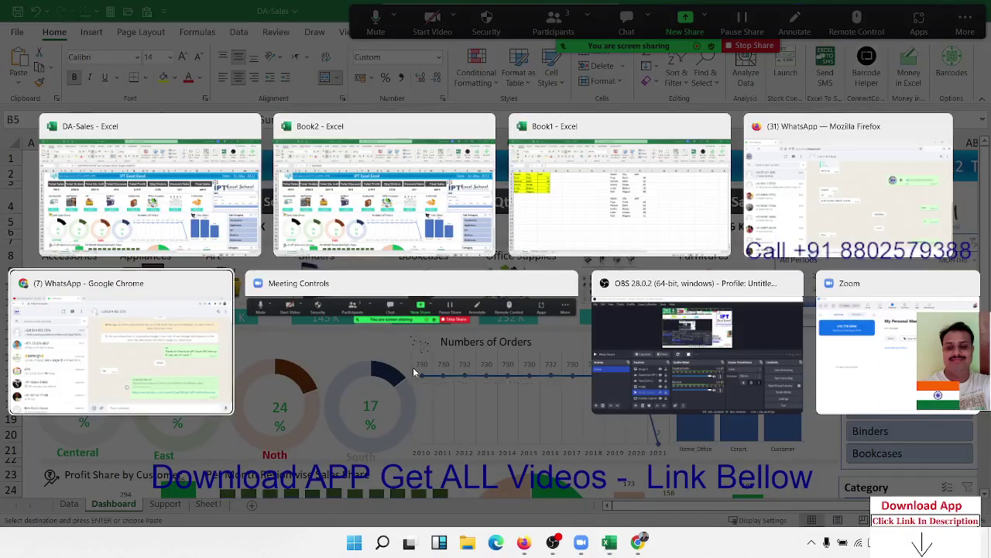
pyautogui.hotkey('alt', 'Tab')
pyautogui.hotkey('alt', 'Tab')
pyautogui.hotkey('alt', 'Tab')
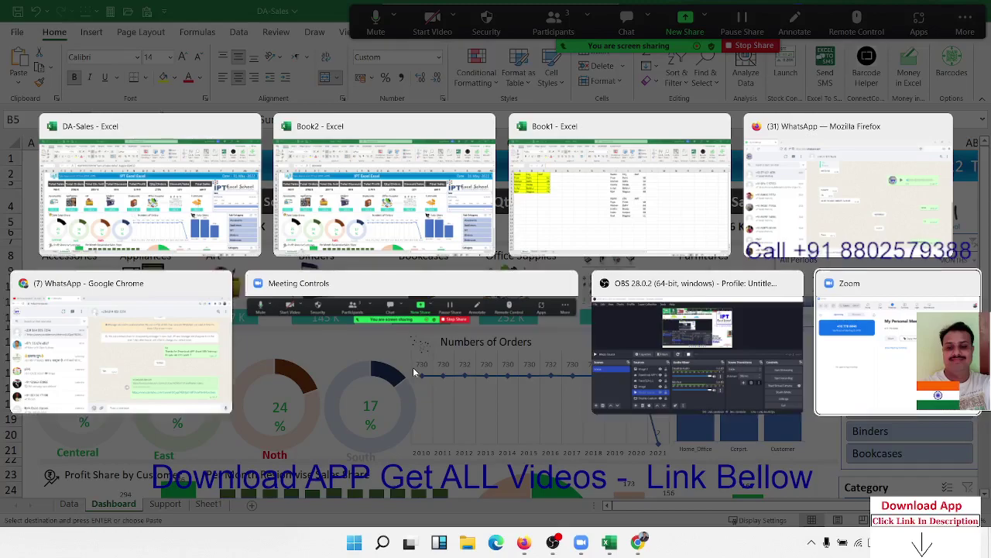
pyautogui.hotkey('alt', 'Tab')
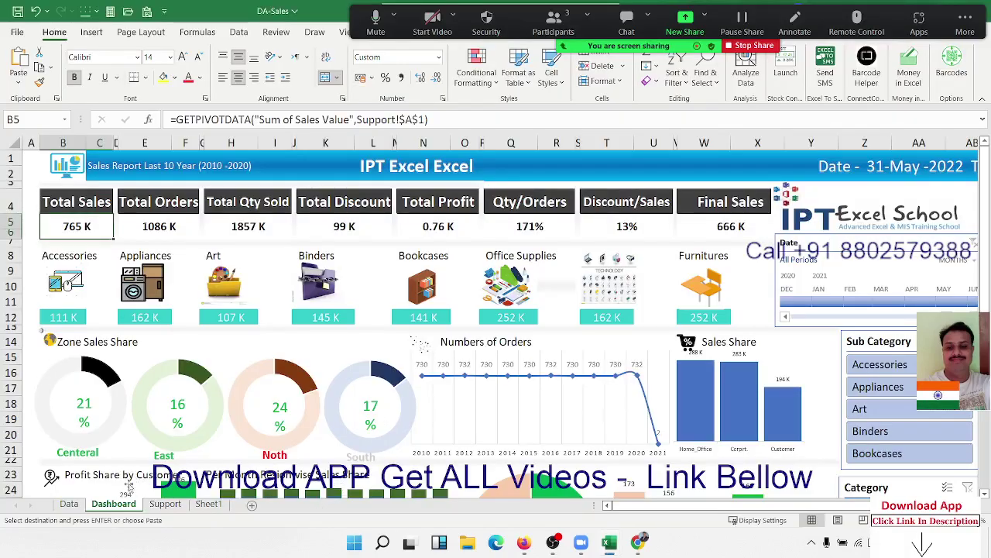
# - Copy the Dashboard sheet to (new book) via Move or Copy with Create a copy ticked
pyautogui.rightClick(122, 505)
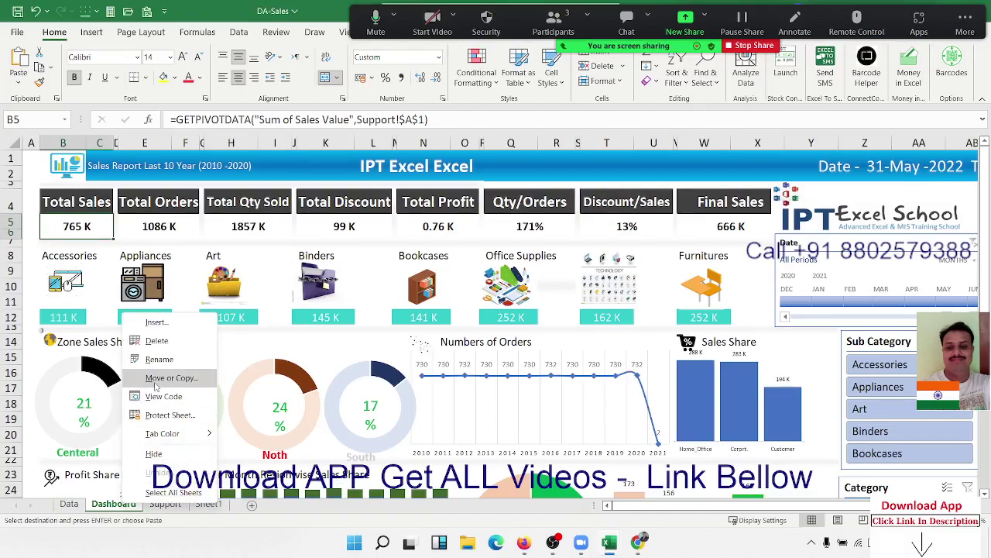
pyautogui.click(156, 378)
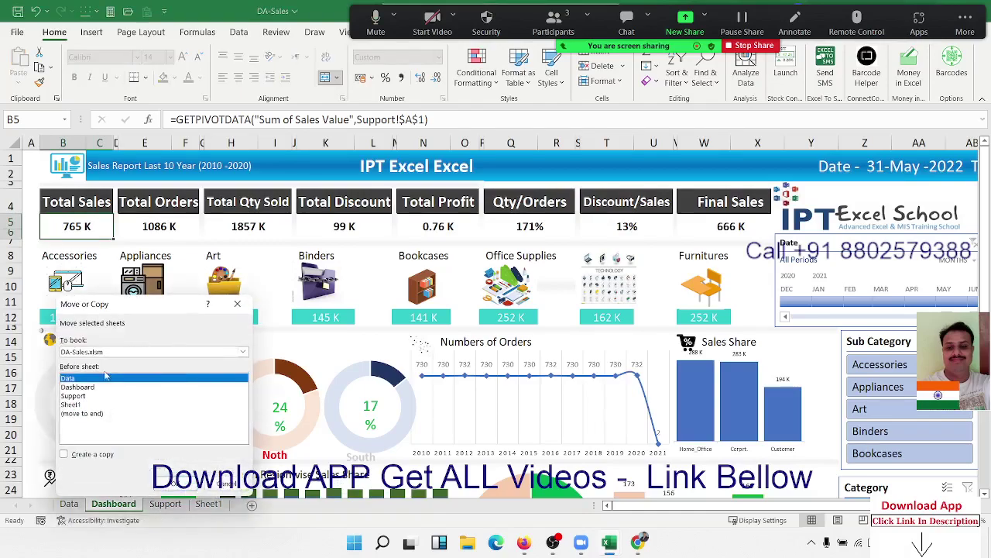
pyautogui.click(74, 456)
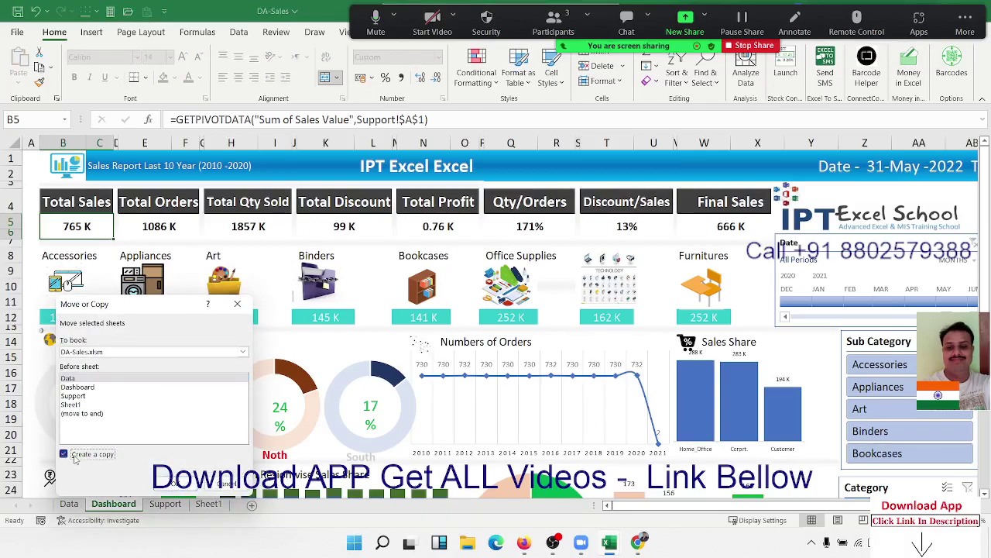
pyautogui.click(99, 354)
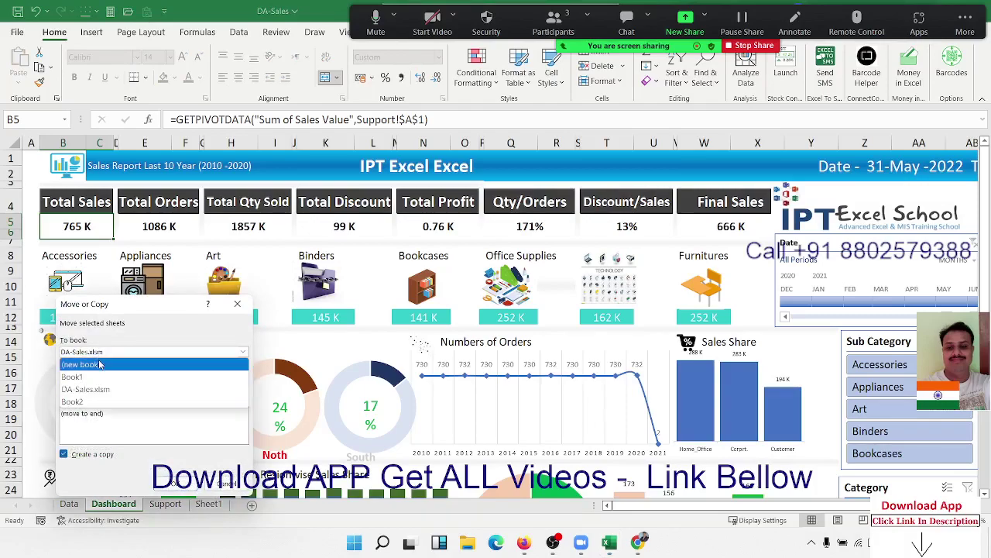
pyautogui.click(99, 364)
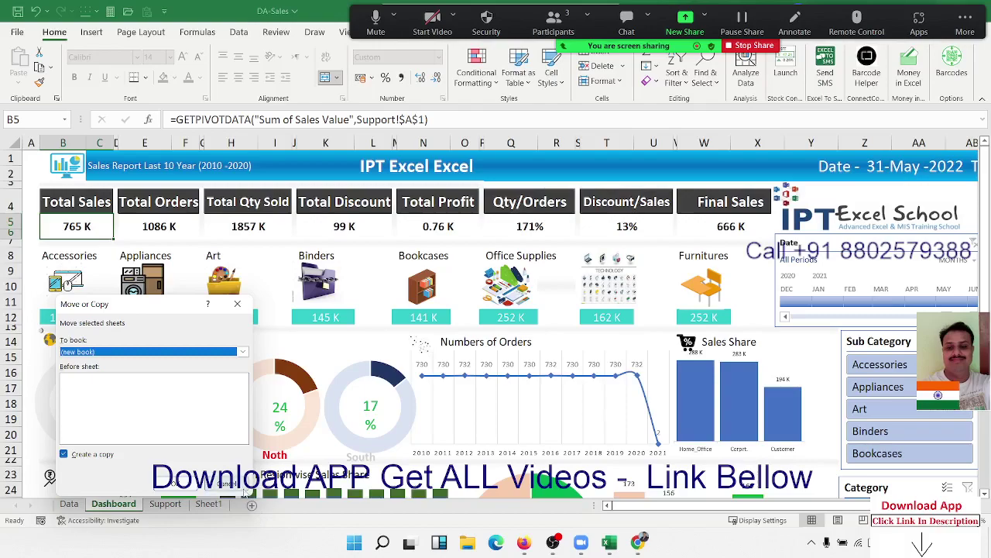
pyautogui.click(237, 304)
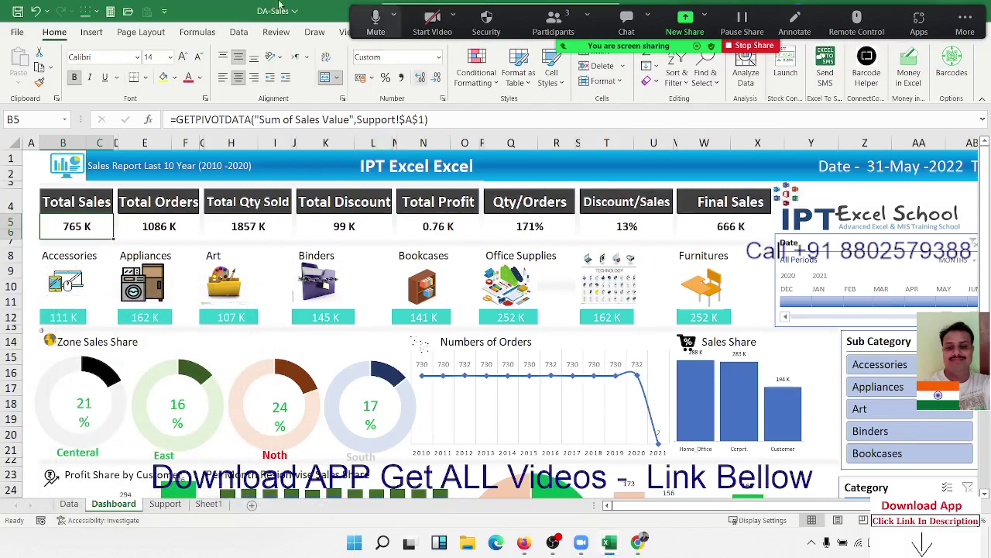
# - In Book2, copy the entire Dashboard sheet and paste it over itself as Values only
pyautogui.hotkey('alt', 'Tab')
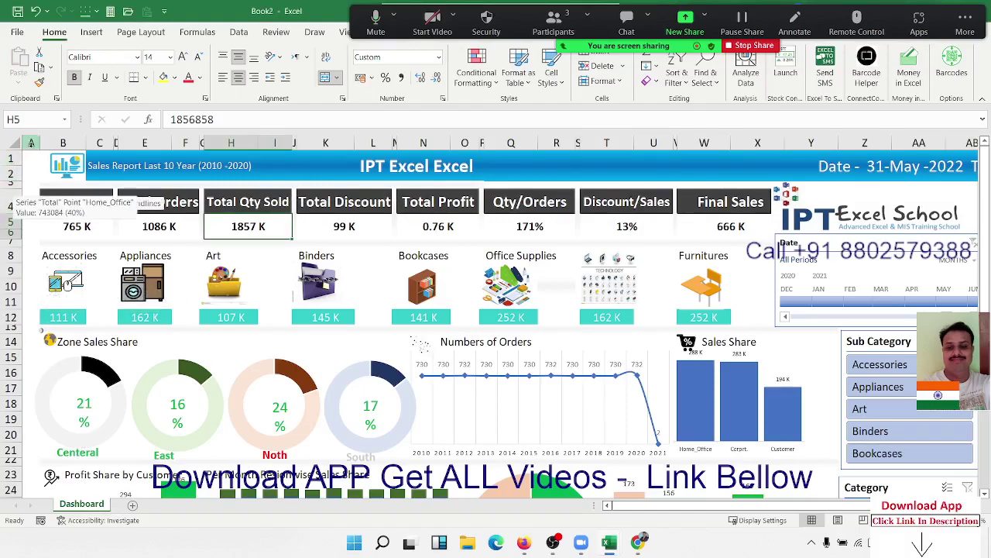
pyautogui.click(14, 146)
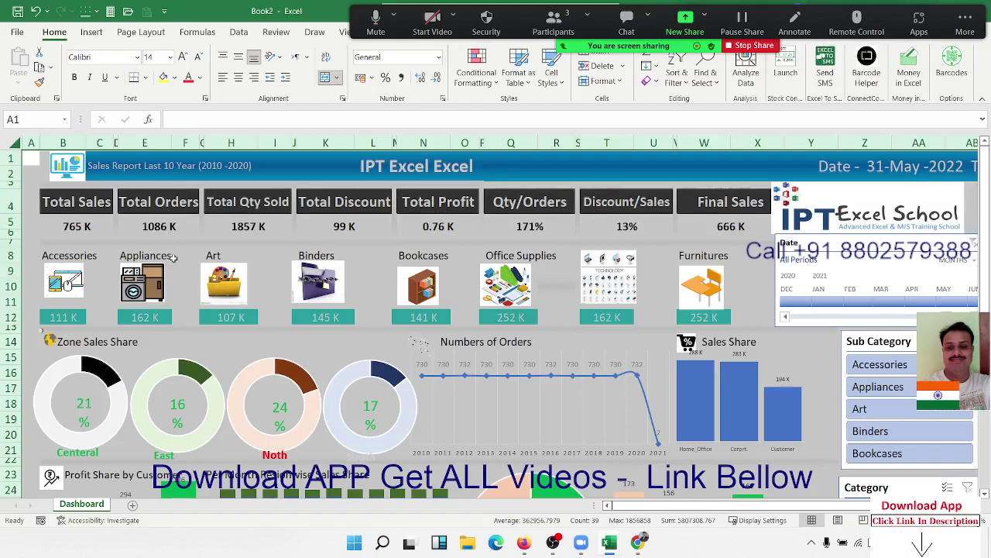
pyautogui.hotkey('ctrl', 'c')
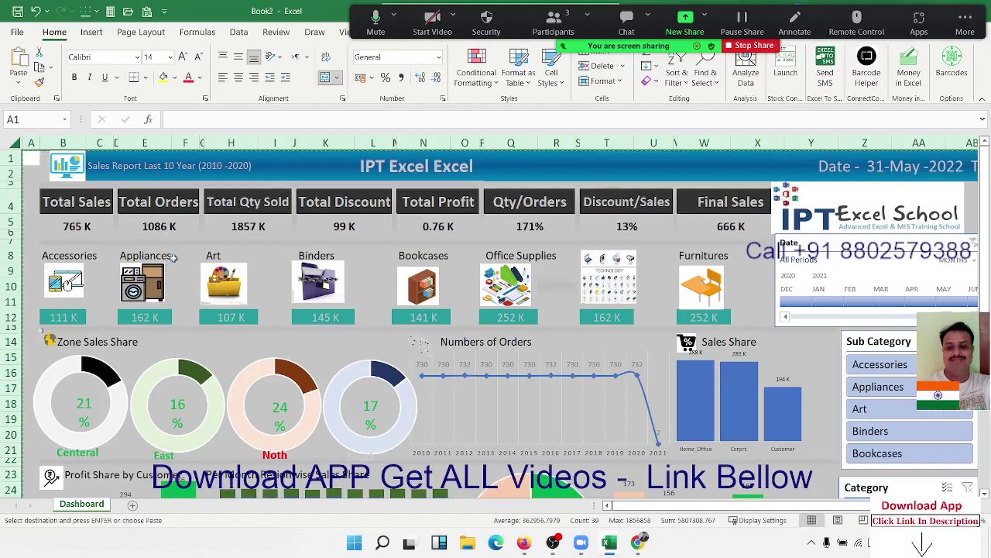
pyautogui.rightClick(181, 229)
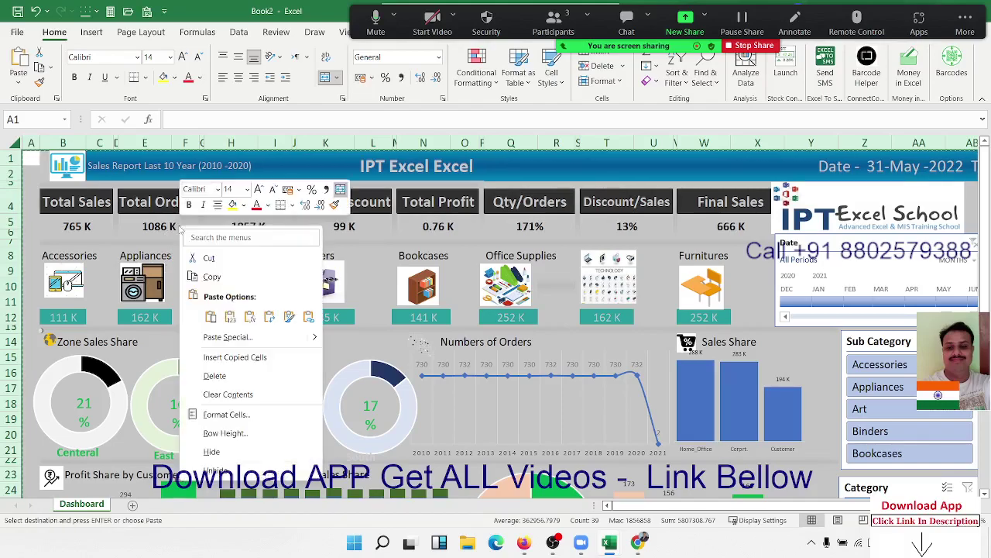
pyautogui.click(220, 336)
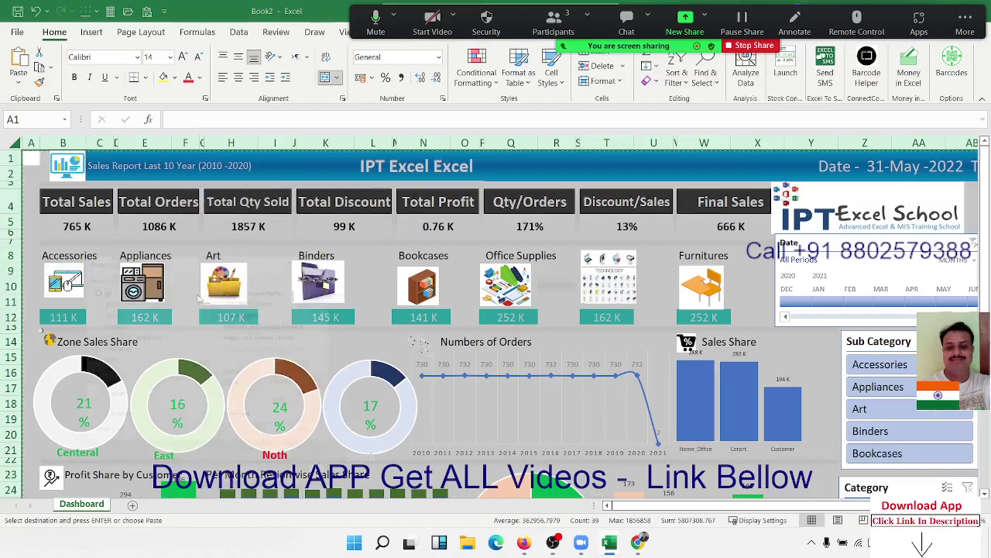
pyautogui.click(88, 312)
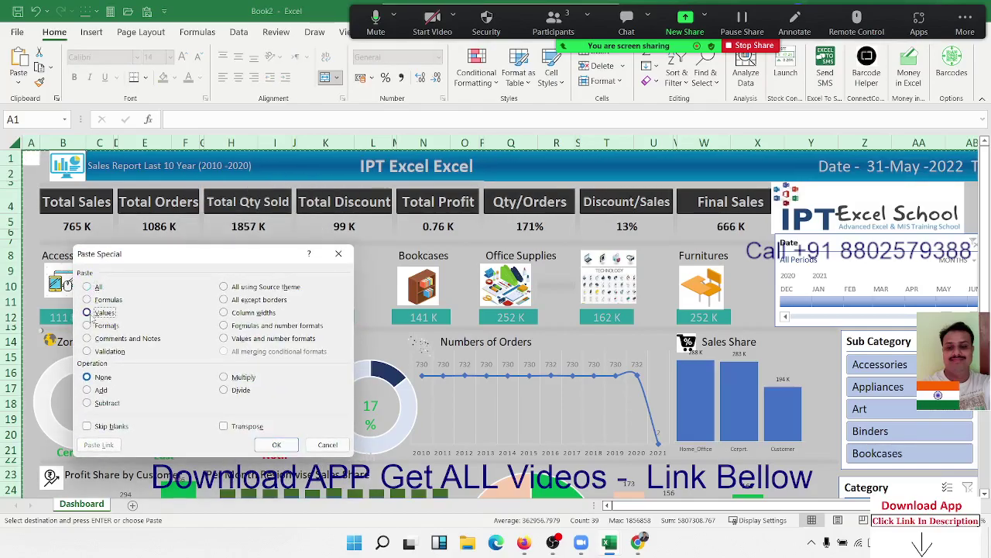
pyautogui.click(280, 446)
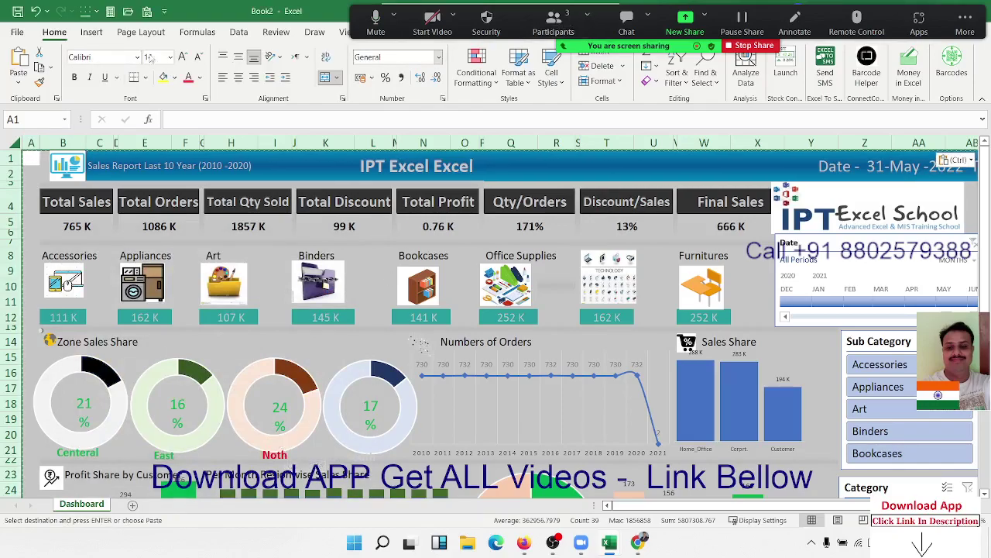
# - Close the Book2 workbook without saving its changes
pyautogui.click(19, 35)
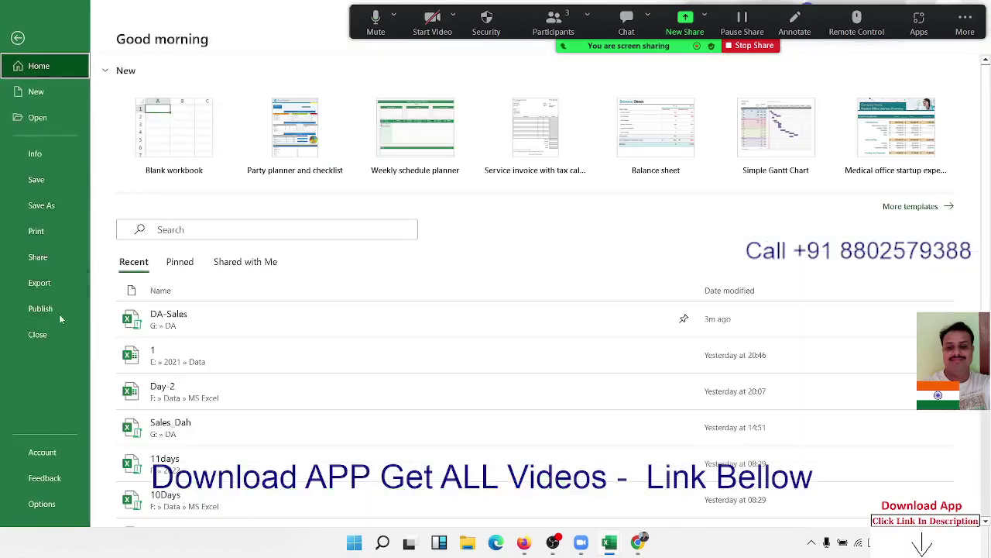
pyautogui.click(57, 333)
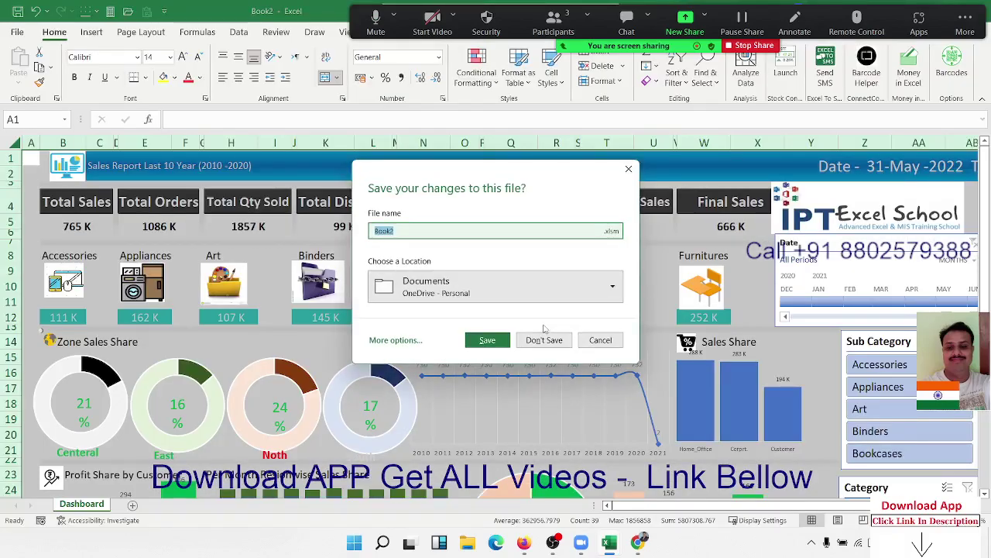
pyautogui.click(546, 340)
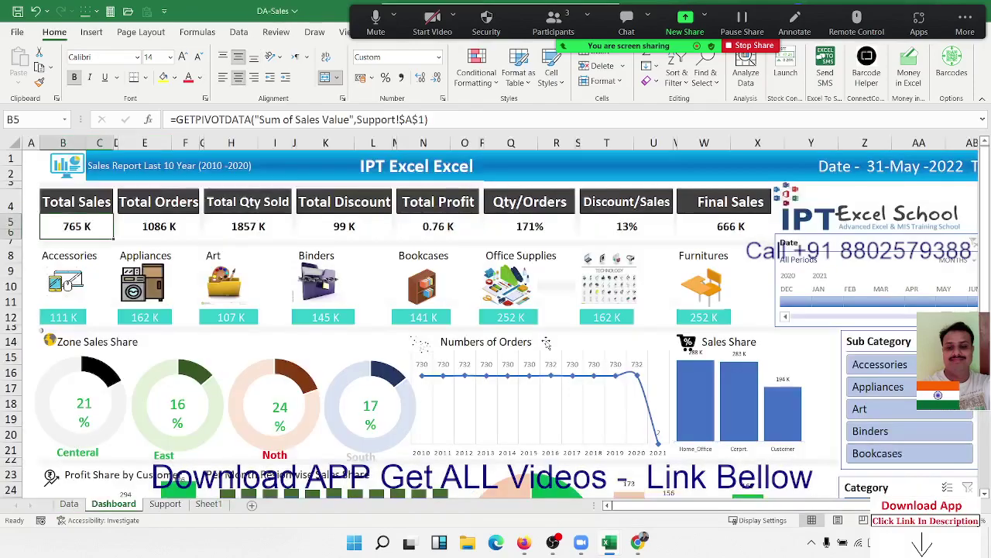
# - Close the DA-Sales workbook, discarding its changes
pyautogui.click(18, 31)
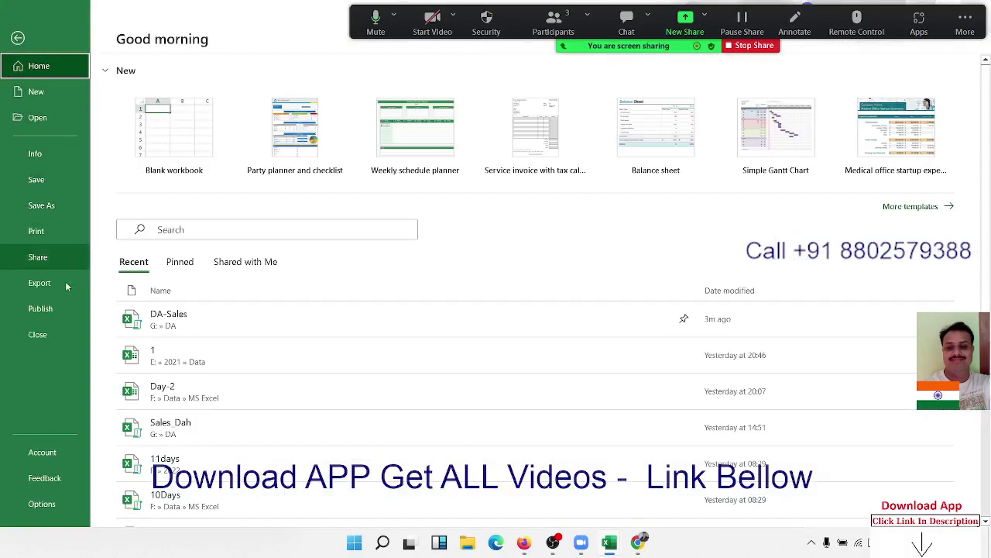
pyautogui.click(38, 334)
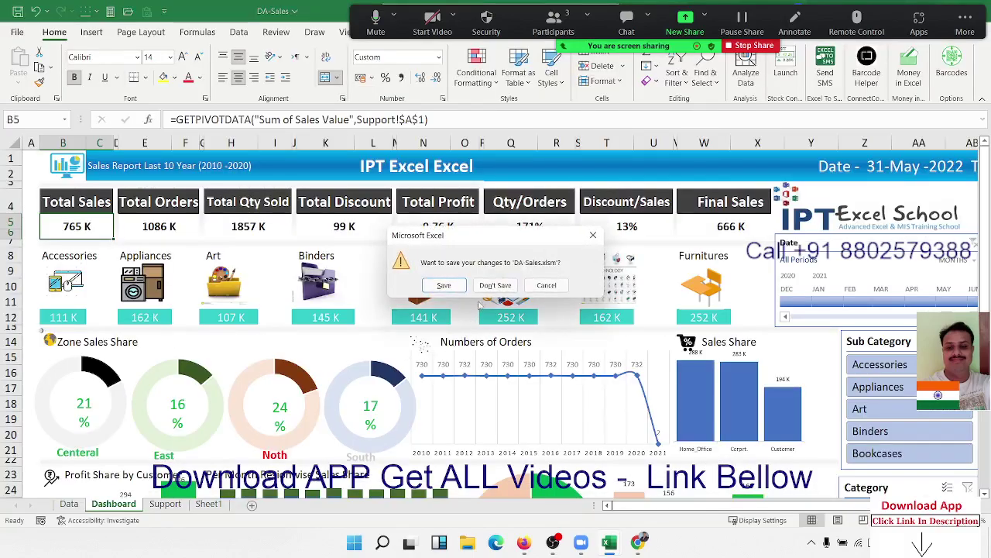
pyautogui.click(494, 285)
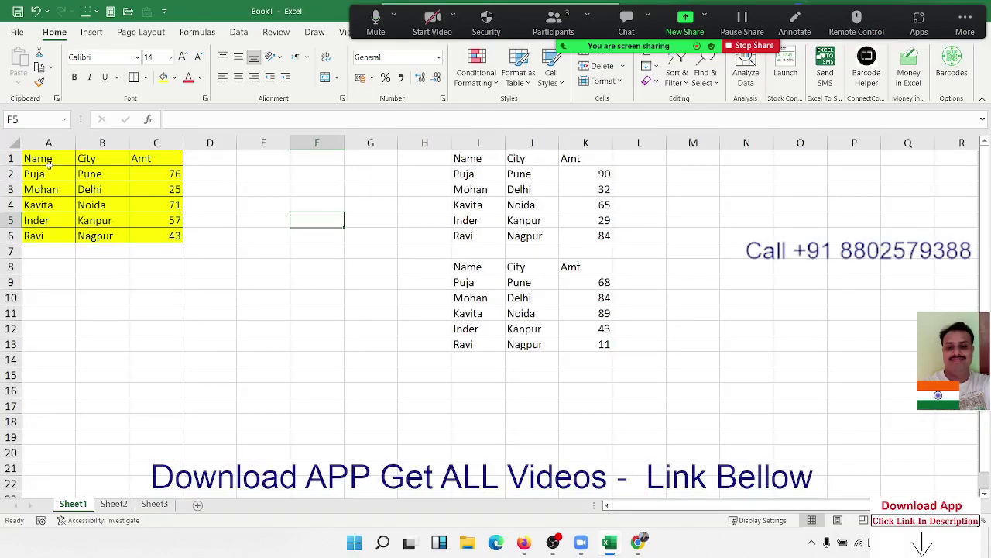
# - Copy A1:C6 and paste only its formats at E10 with Paste Special Formats
pyautogui.moveTo(42, 161); pyautogui.dragTo(140, 230)
pyautogui.hotkey('ctrl', 'c')
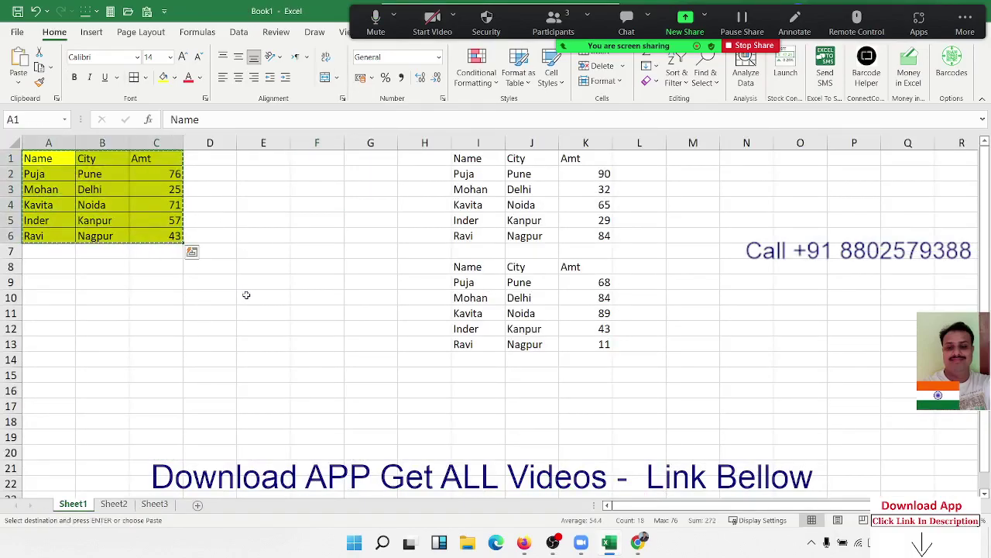
pyautogui.click(260, 297)
pyautogui.rightClick(261, 297)
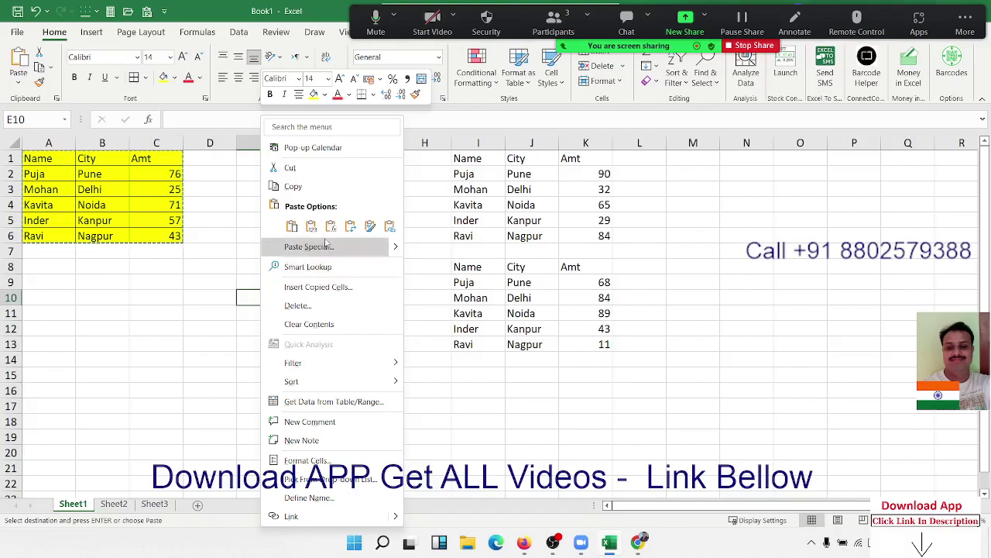
pyautogui.click(310, 246)
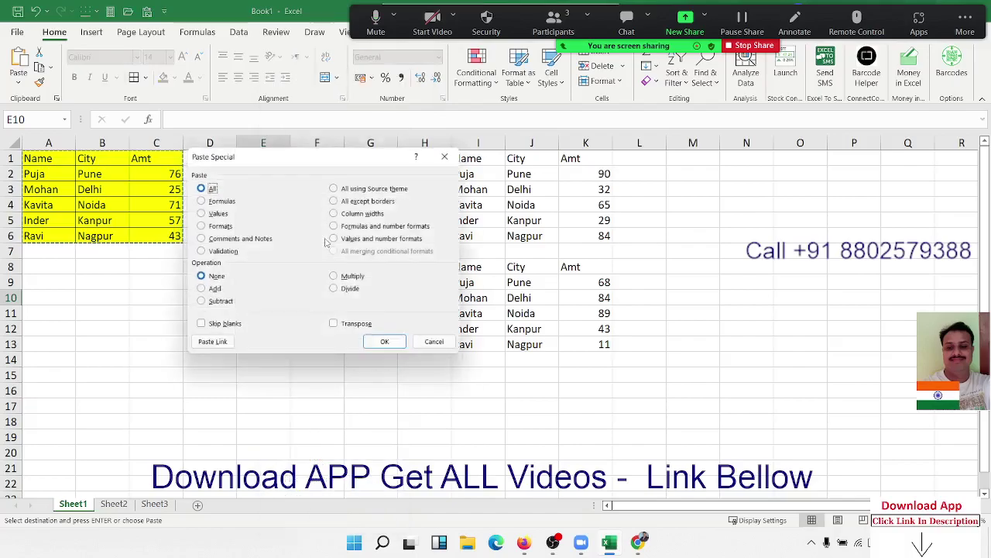
pyautogui.click(198, 225)
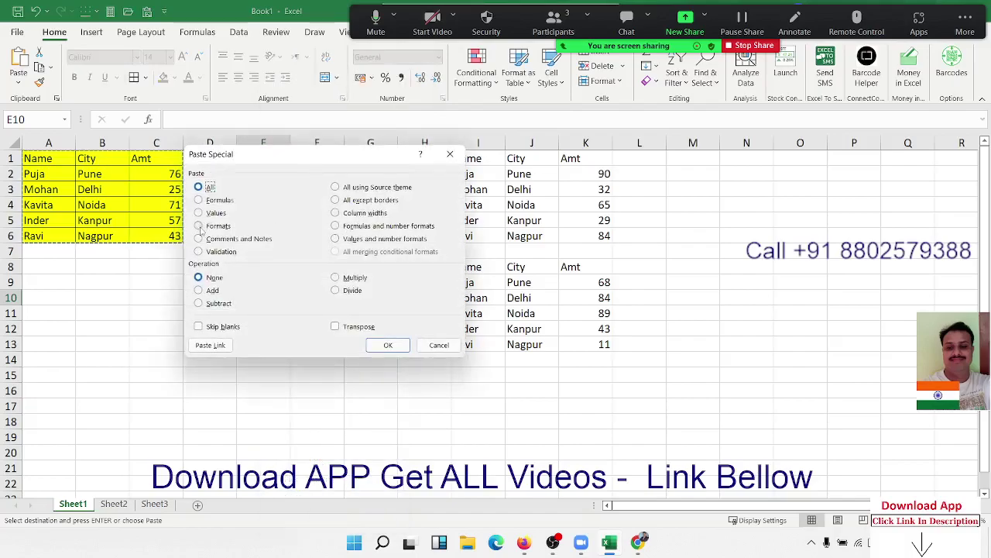
pyautogui.click(402, 346)
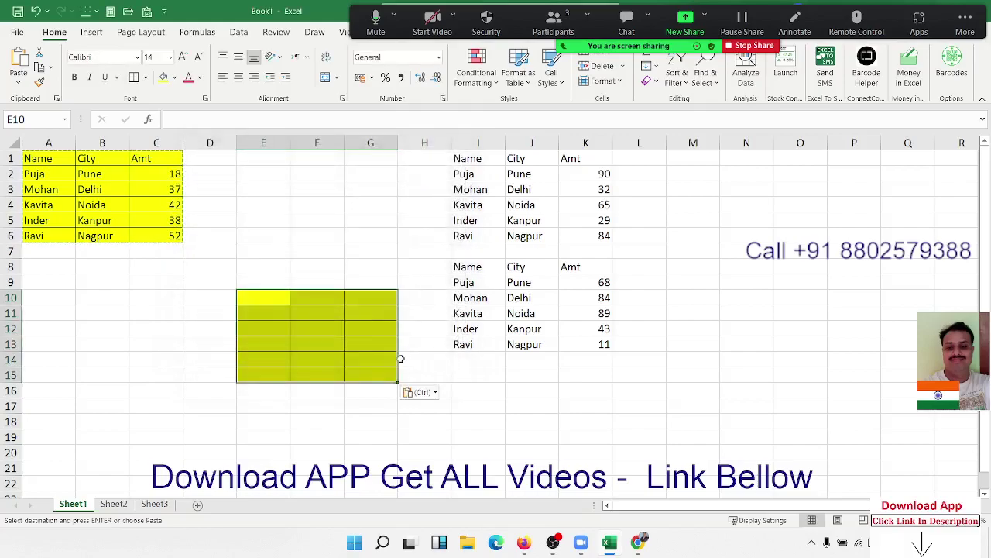
pyautogui.click(487, 390)
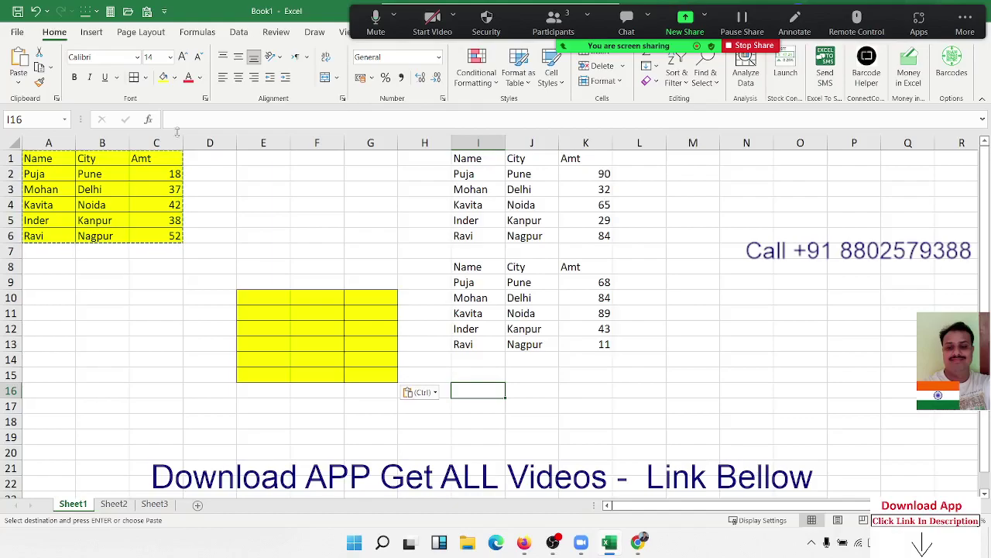
# - Post a new comment 'This amt with GST' on the Amt header cell C1
pyautogui.click(147, 157)
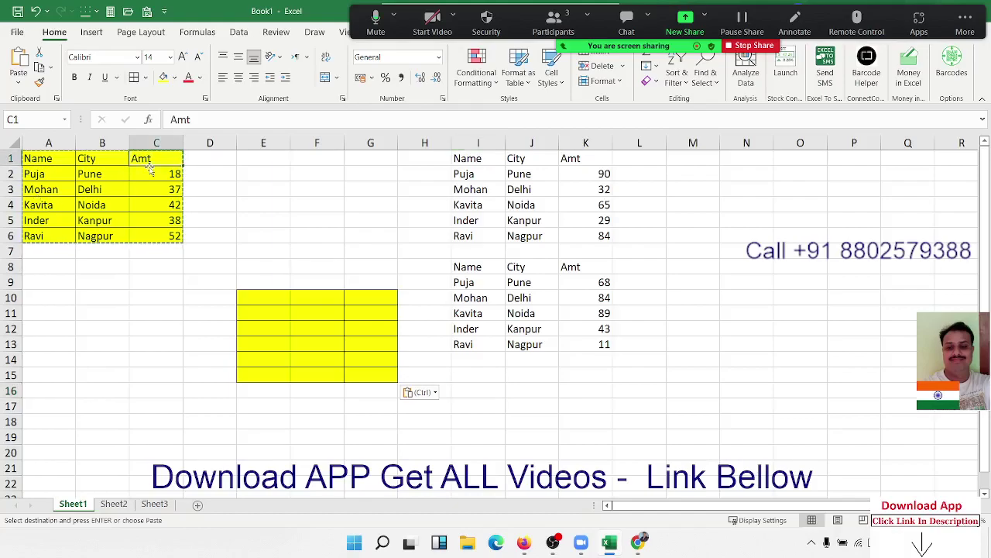
pyautogui.rightClick(155, 162)
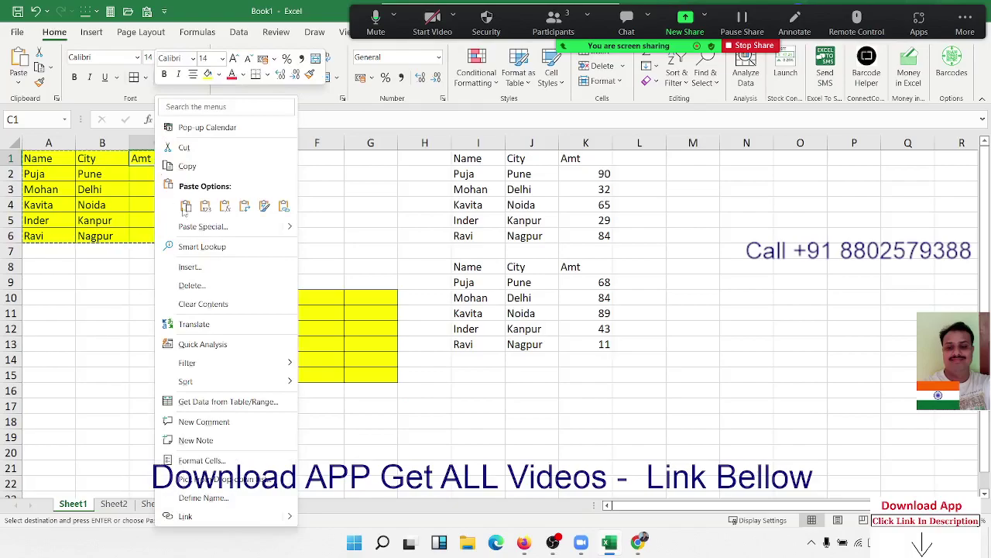
pyautogui.press('Escape')
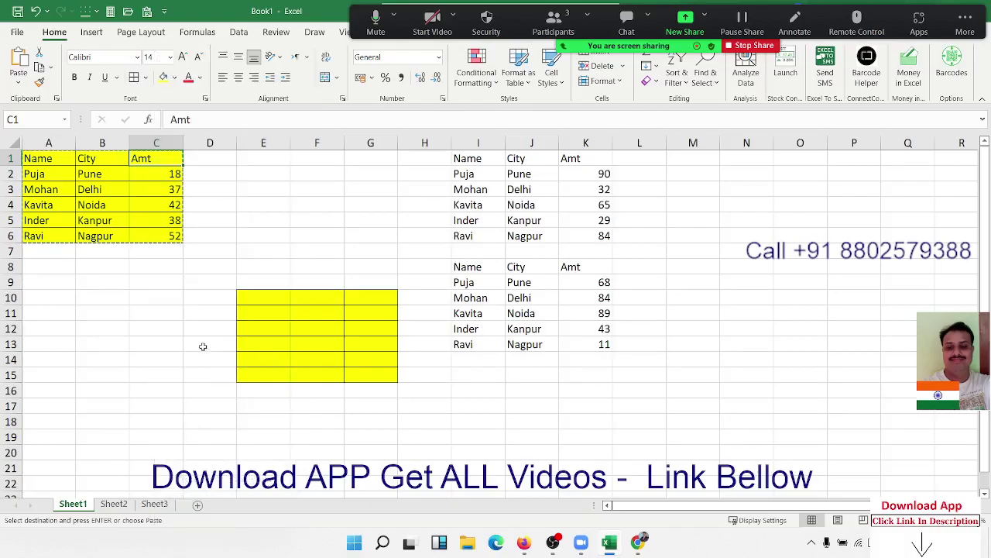
pyautogui.hotkey('ctrl', 'alt', 'm')
pyautogui.write('T')
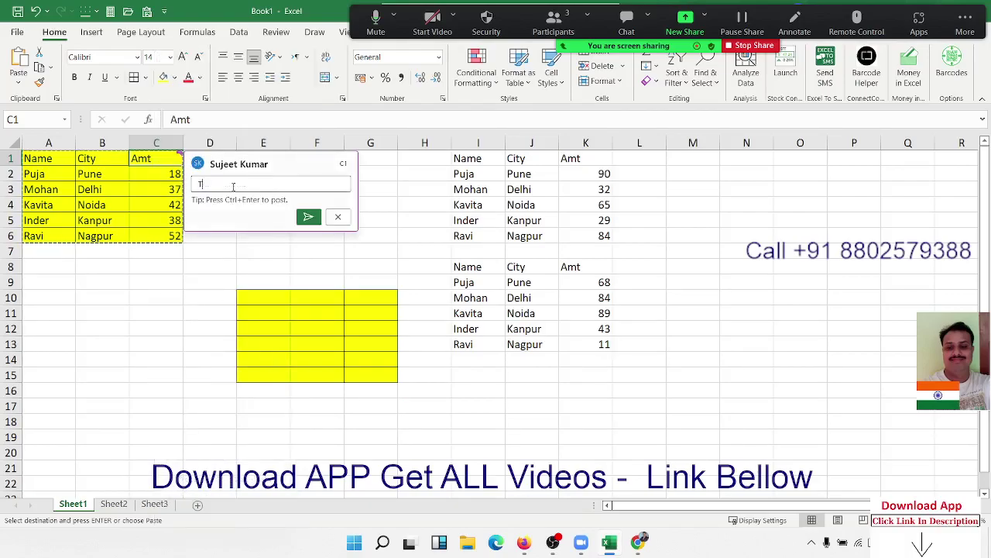
pyautogui.write('his a')
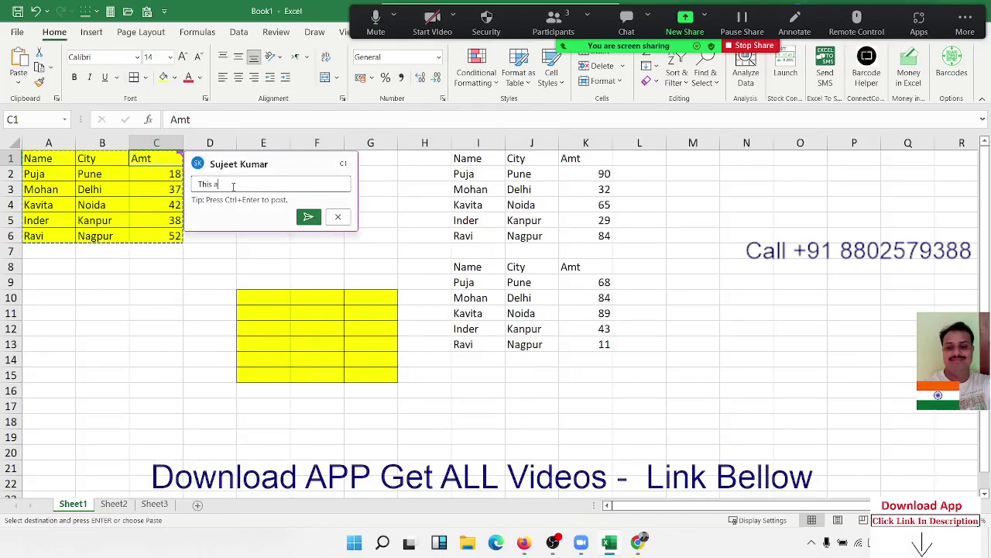
pyautogui.write('mt with ')
pyautogui.write('GST')
pyautogui.click(308, 218)
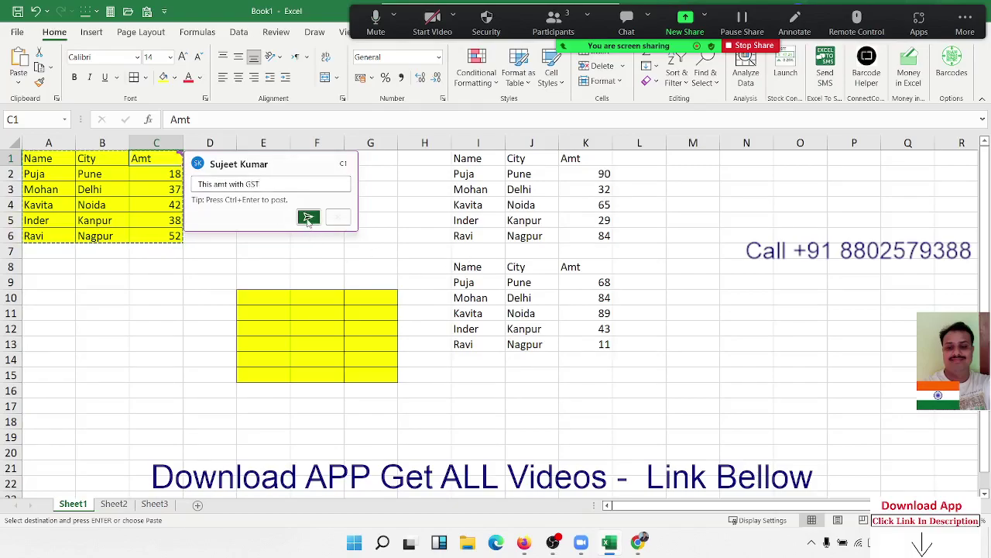
pyautogui.click(209, 264)
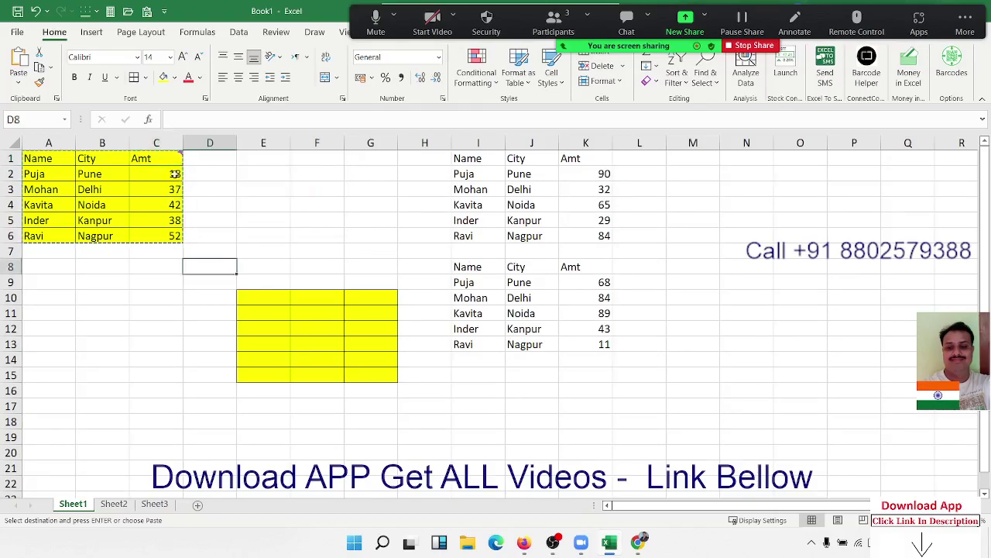
pyautogui.moveTo(170, 160)
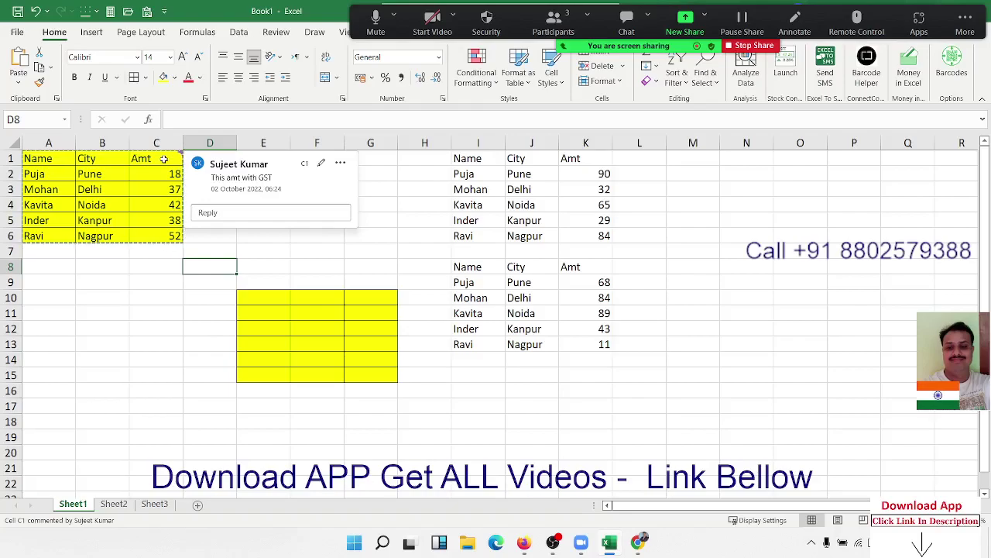
pyautogui.click(164, 158)
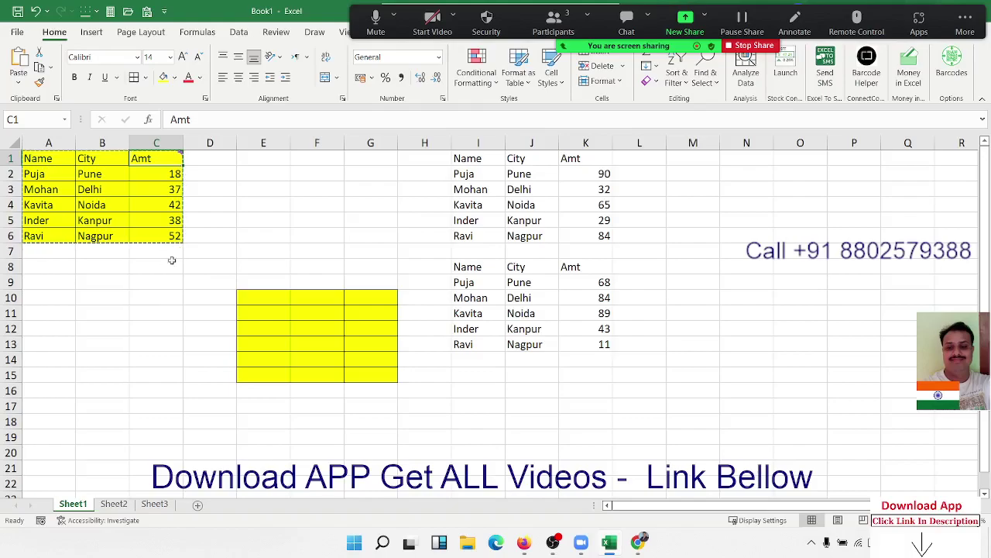
# - Cancel the earlier table copy, then copy only cell C1 with its comment
pyautogui.click(264, 189)
pyautogui.doubleClick(274, 188)
pyautogui.click(372, 202)
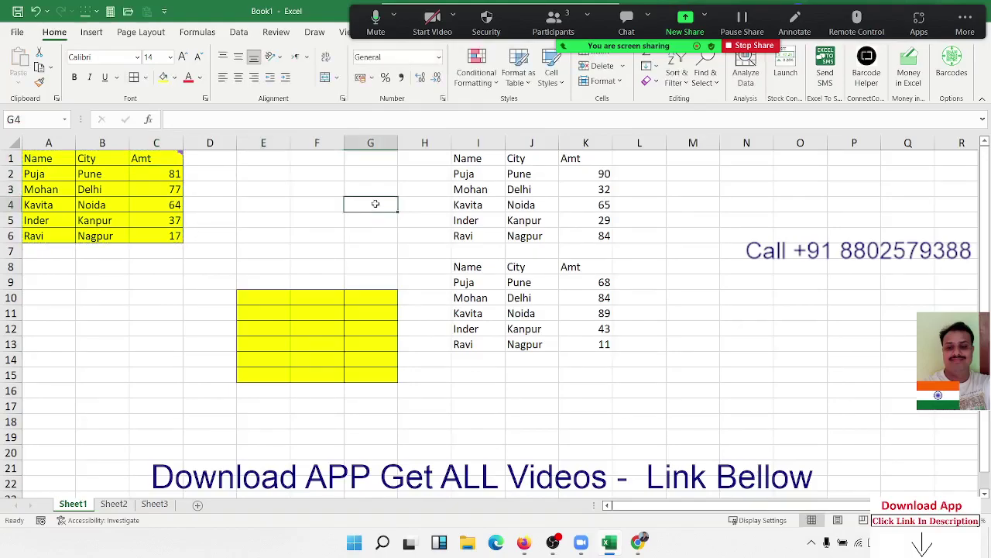
pyautogui.click(143, 163)
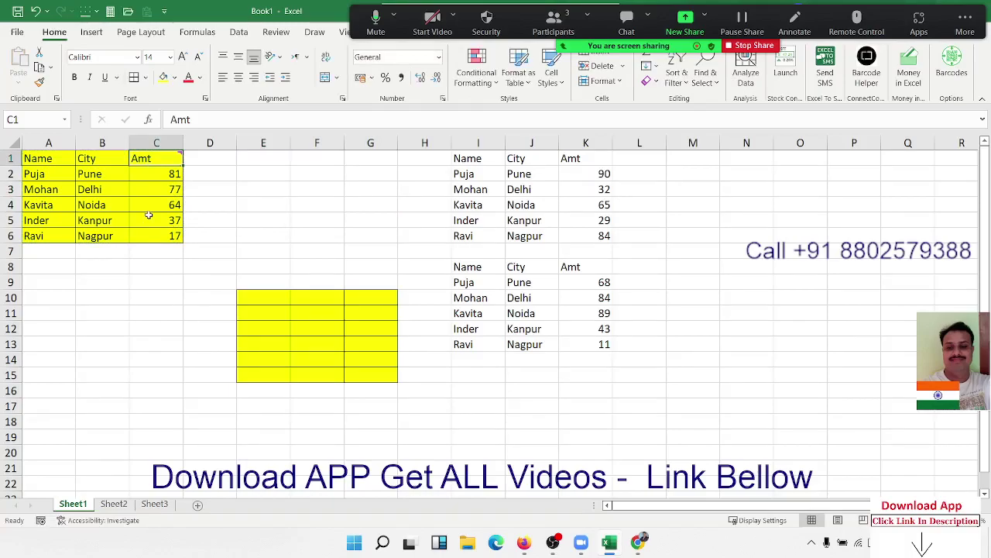
pyautogui.hotkey('ctrl', 'c')
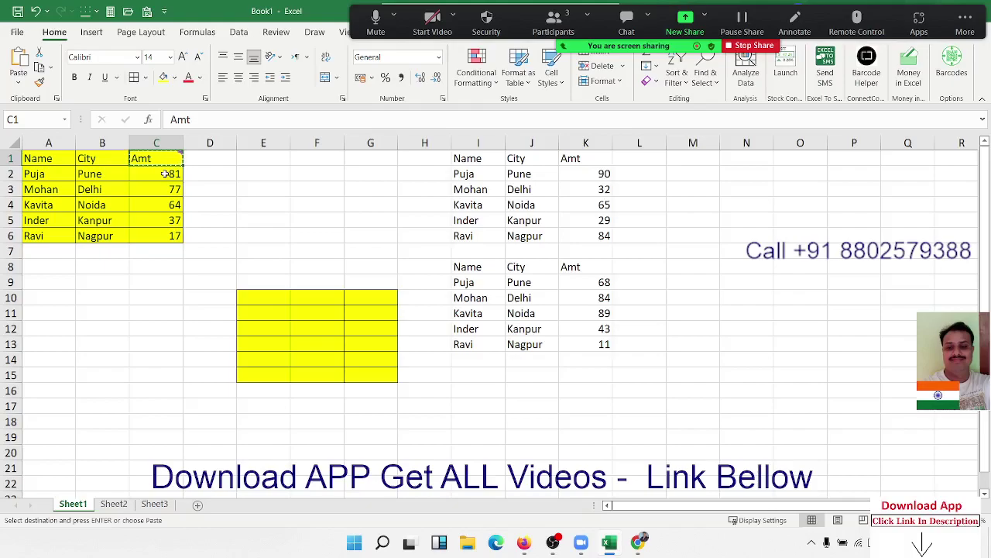
# - Paste Special Comments and Notes from C1 onto the amounts in C2:C6
pyautogui.moveTo(165, 173); pyautogui.dragTo(156, 234)
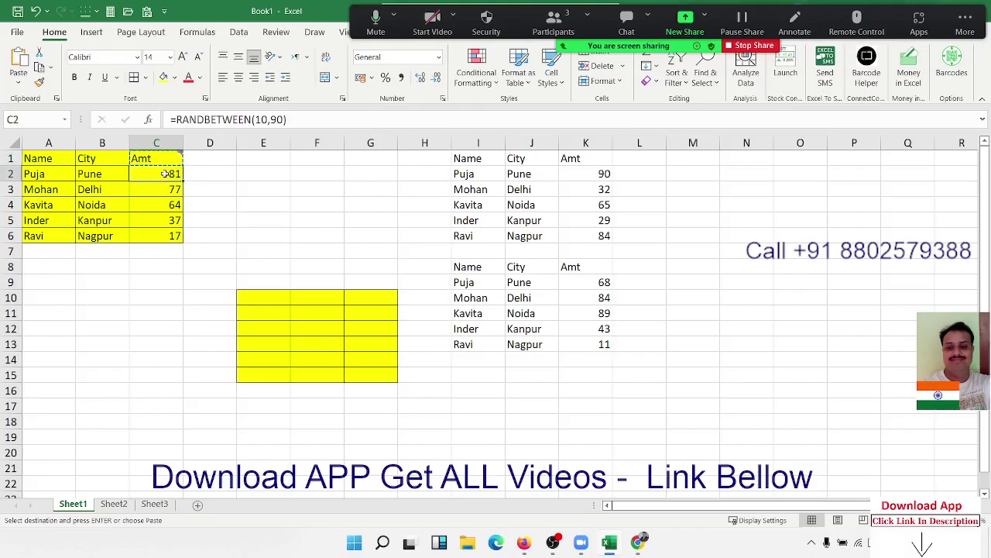
pyautogui.rightClick(155, 234)
pyautogui.press('Escape')
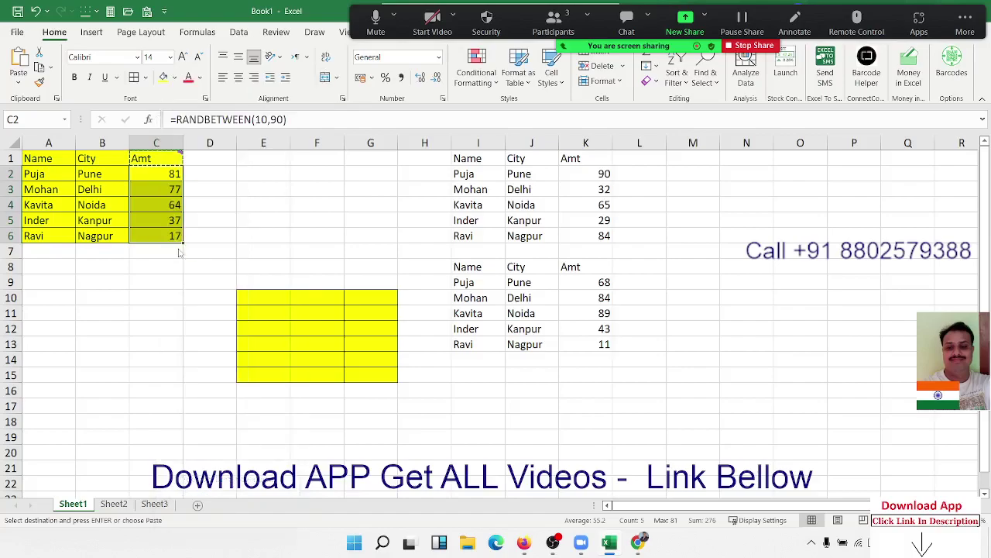
pyautogui.hotkey('ctrl', 'alt', 'v')
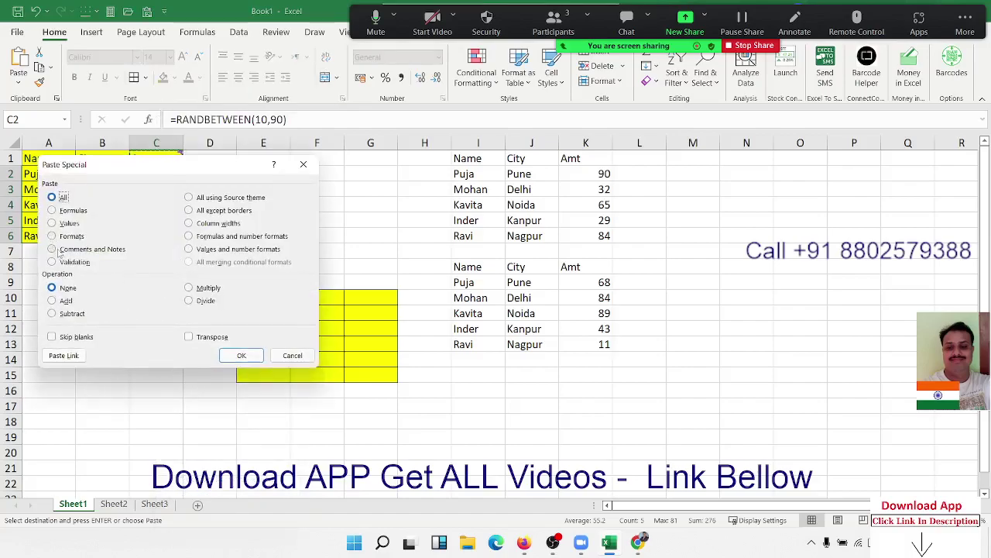
pyautogui.click(59, 250)
pyautogui.moveTo(112, 174); pyautogui.dragTo(306, 154)
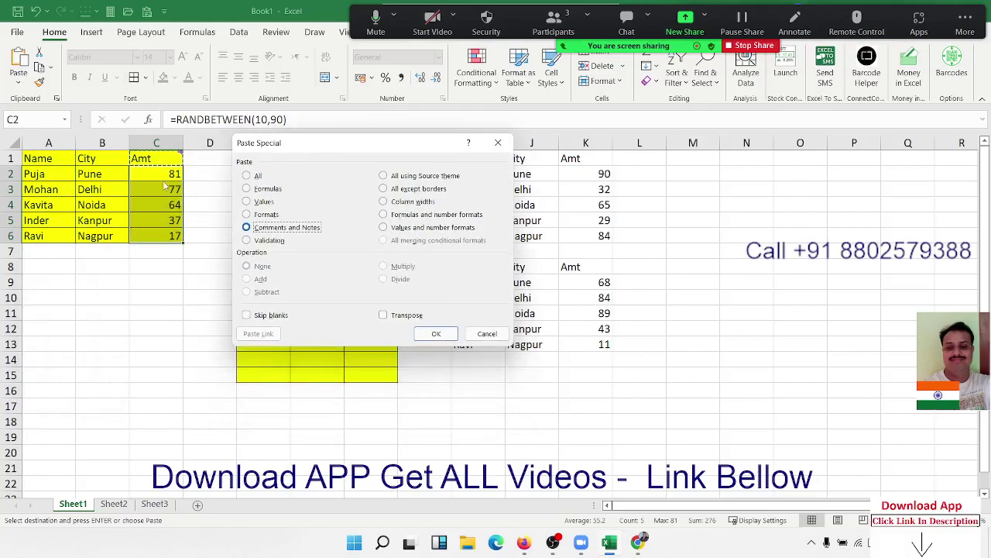
pyautogui.click(418, 333)
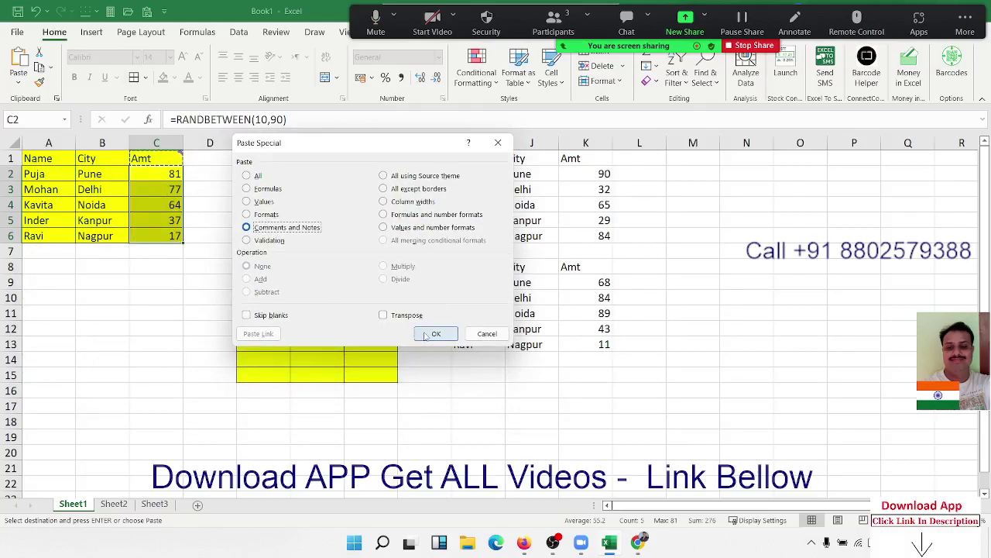
pyautogui.click(109, 329)
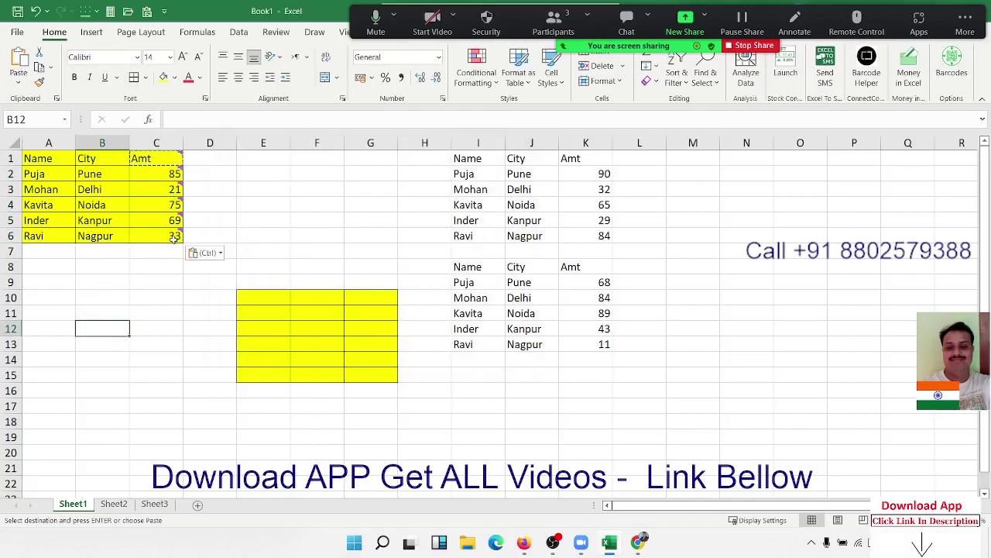
pyautogui.moveTo(175, 220)
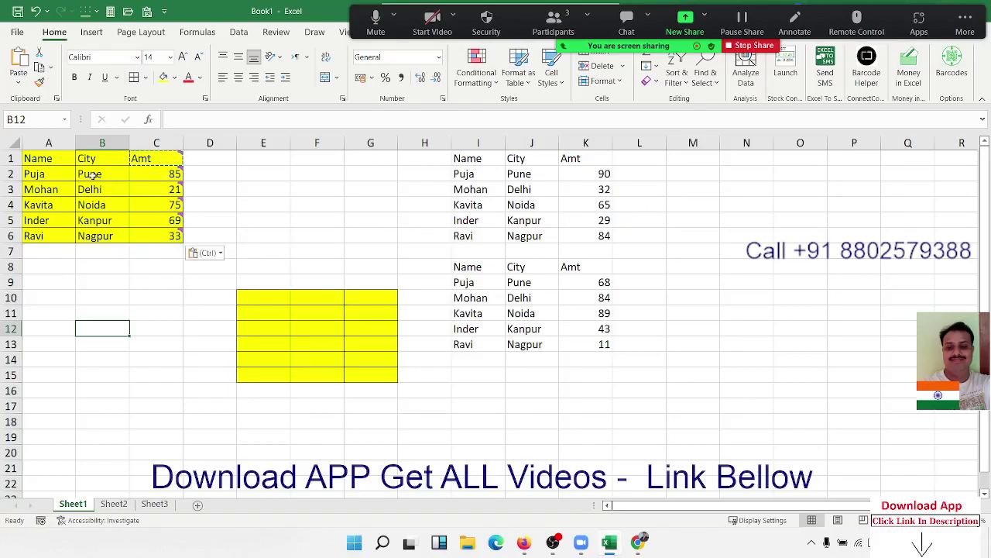
# - Copy the Name/City/Amt table A1:C6 and paste it at M2 via Paste Special
pyautogui.moveTo(55, 159); pyautogui.dragTo(176, 235)
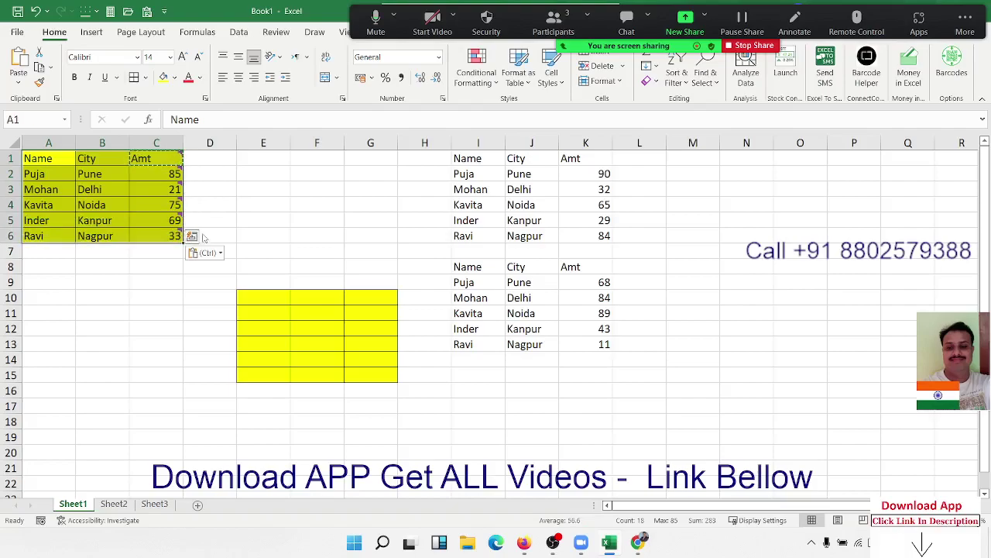
pyautogui.hotkey('ctrl', 'c')
pyautogui.click(684, 174)
pyautogui.rightClick(674, 173)
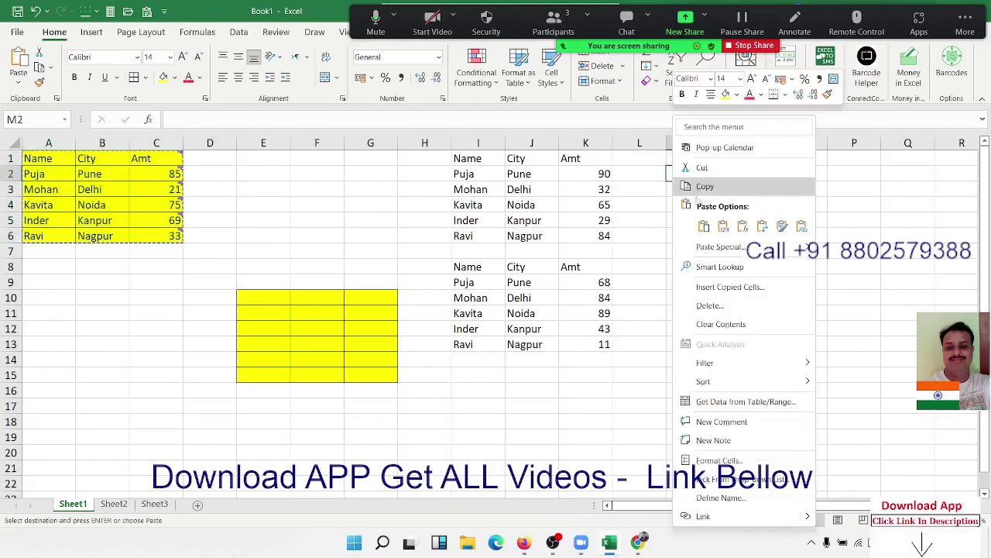
pyautogui.click(709, 246)
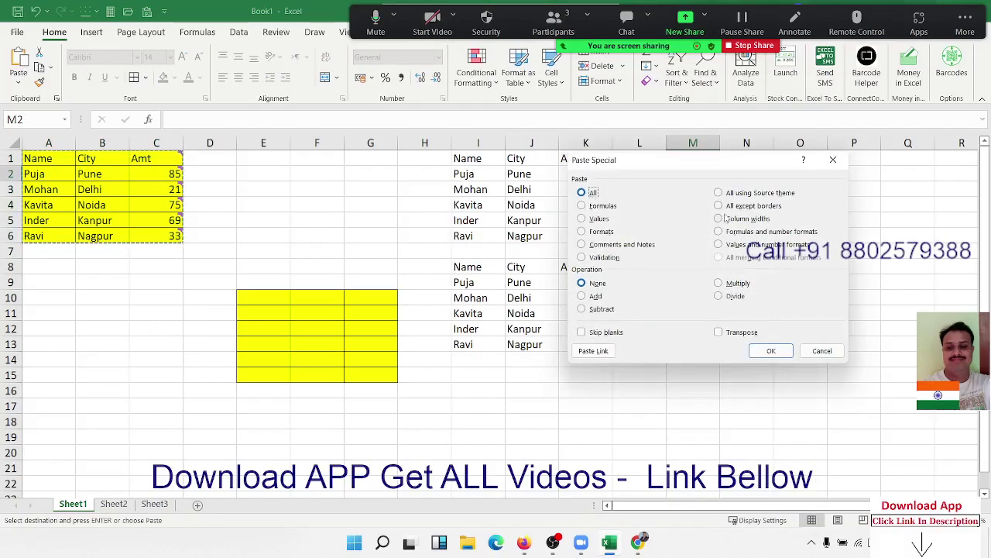
pyautogui.click(771, 351)
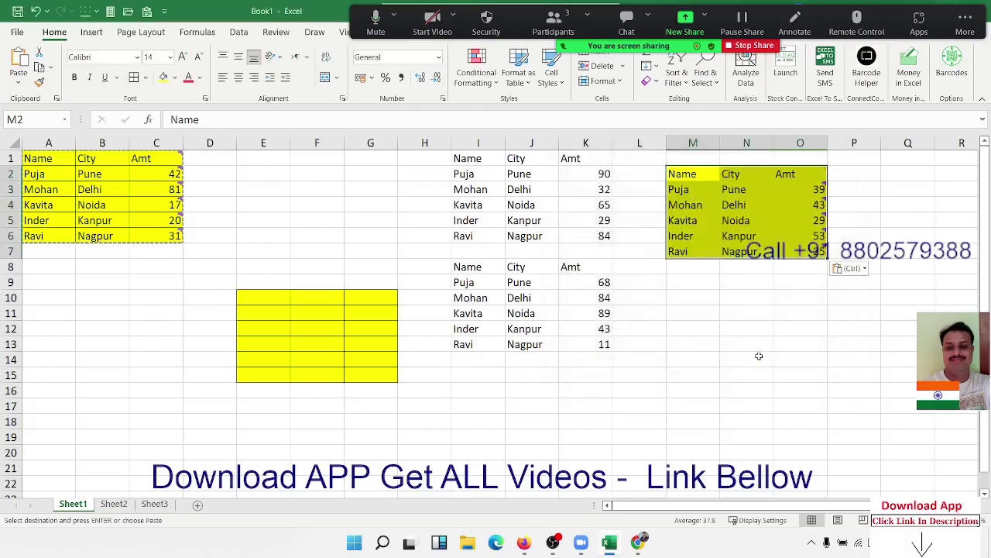
pyautogui.click(701, 362)
# - Clear columns E through O and AutoFit columns A–C to their contents
pyautogui.moveTo(264, 158); pyautogui.dragTo(813, 192)
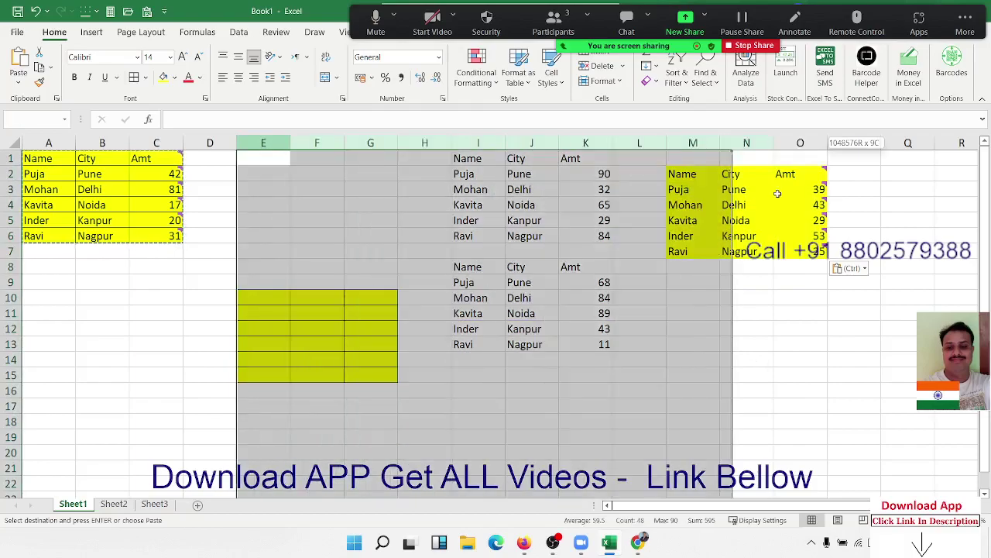
pyautogui.hotkey('ctrl', '-')
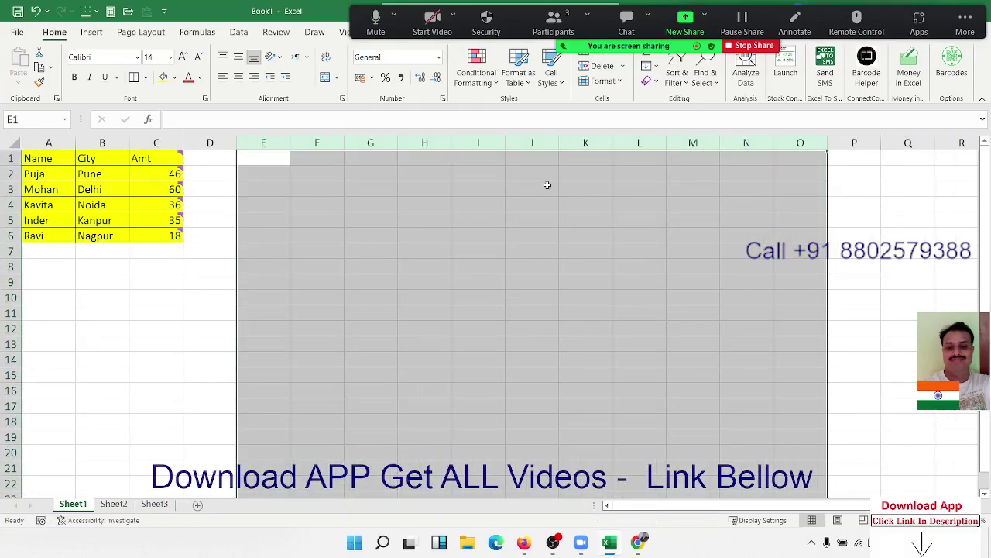
pyautogui.click(293, 208)
pyautogui.moveTo(54, 160); pyautogui.dragTo(151, 240)
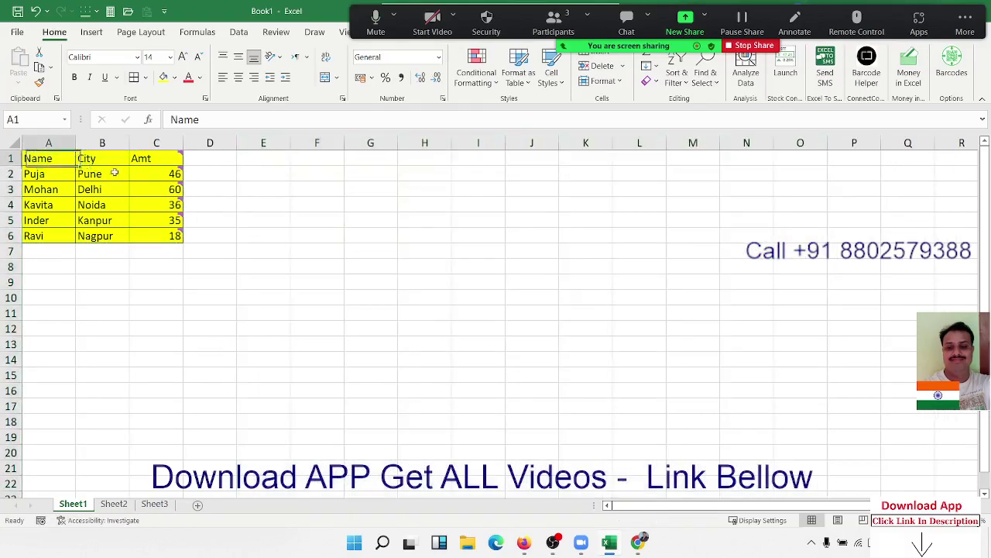
pyautogui.click(14, 144)
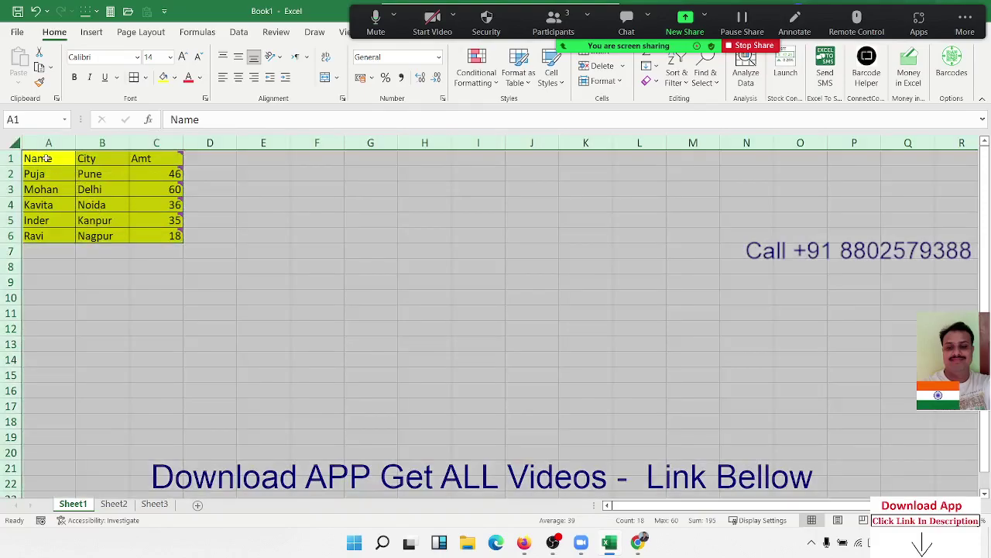
pyautogui.doubleClick(129, 143)
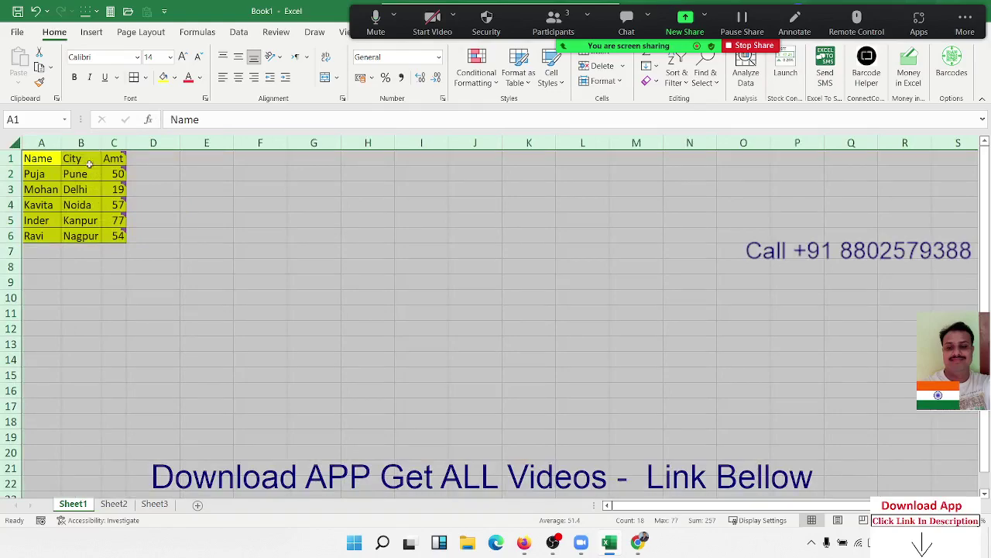
# - Copy A1:C6 and paste it starting at J1, filling J1:L6
pyautogui.click(77, 218)
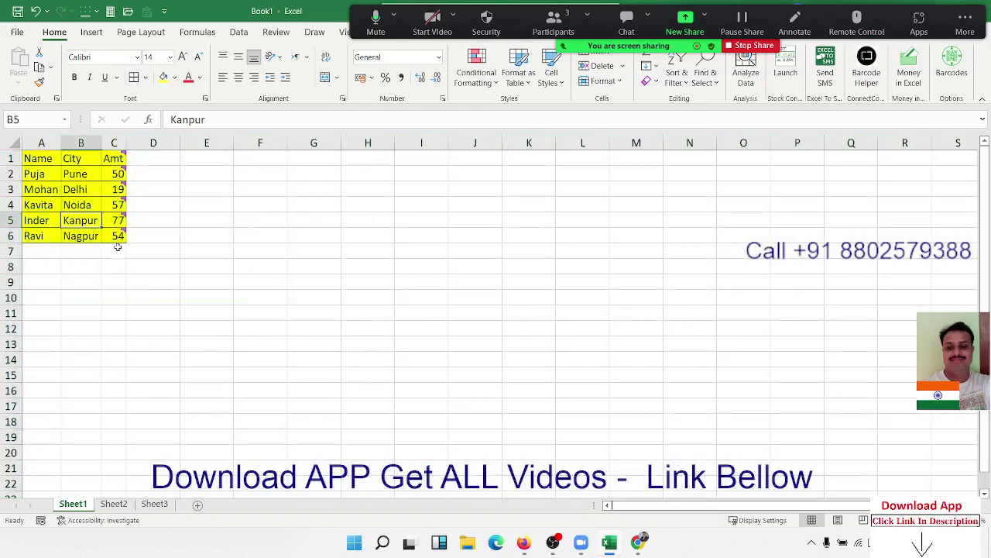
pyautogui.moveTo(118, 242)
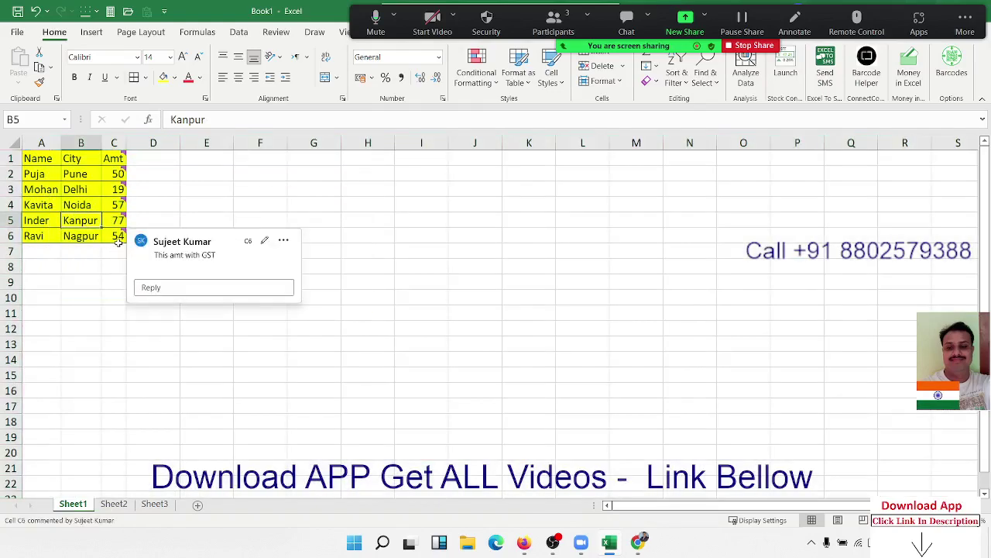
pyautogui.moveTo(119, 241); pyautogui.dragTo(34, 147)
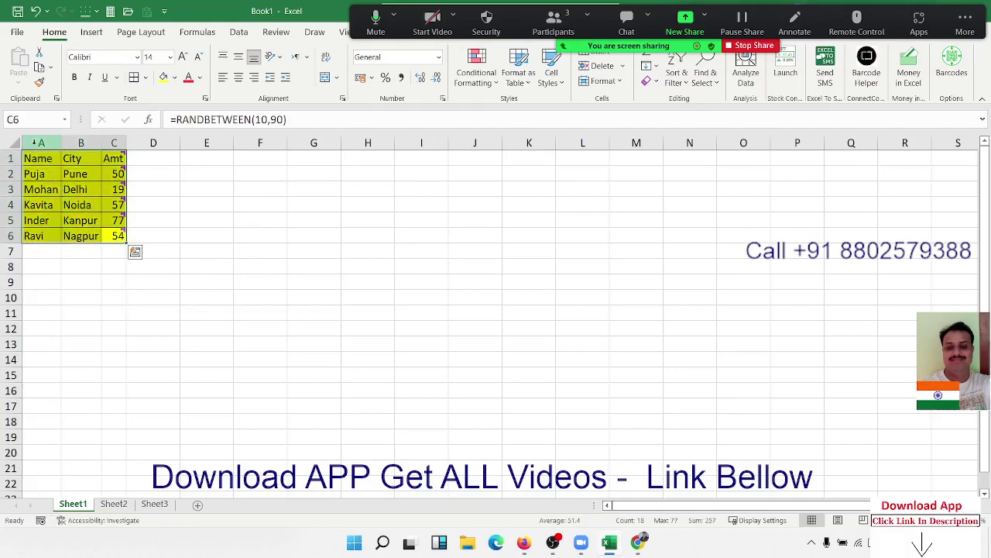
pyautogui.hotkey('ctrl', 'c')
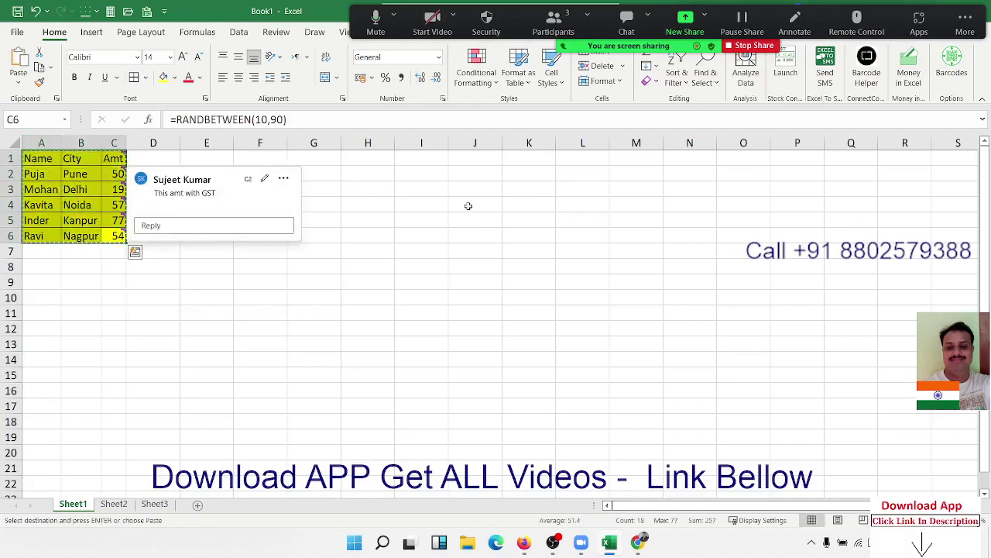
pyautogui.click(486, 160)
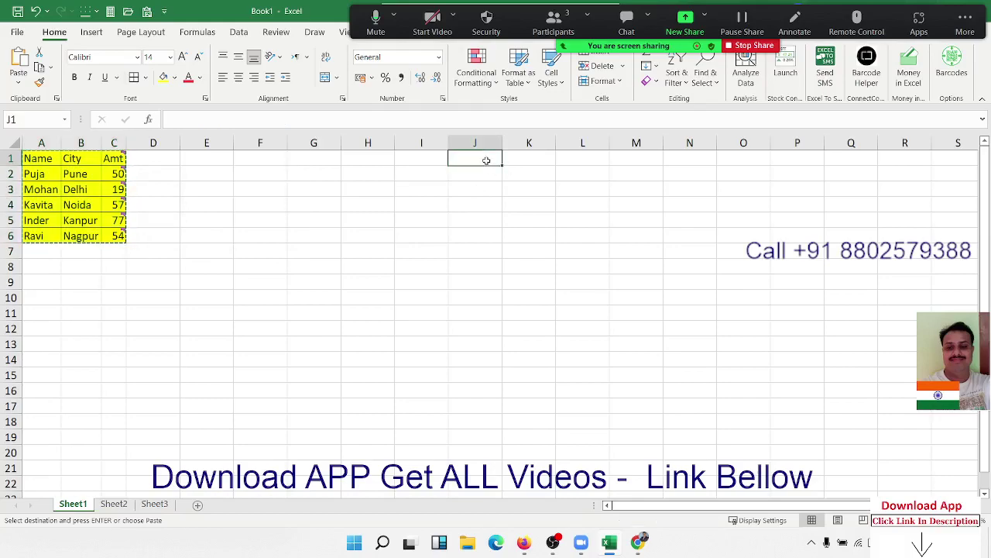
pyautogui.hotkey('ctrl', 'v')
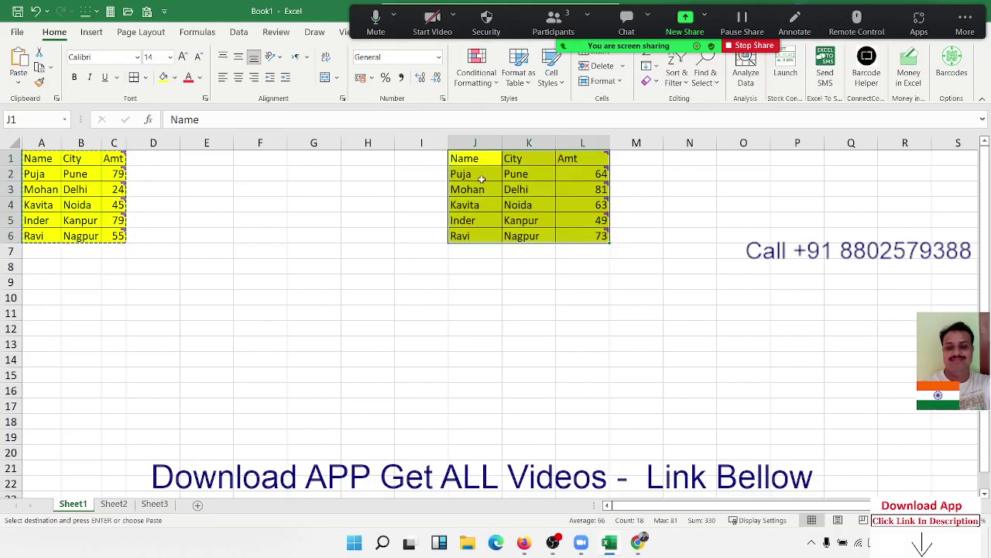
# - Paste Special Column widths at J1 so columns J–L match the original widths
pyautogui.rightClick(482, 181)
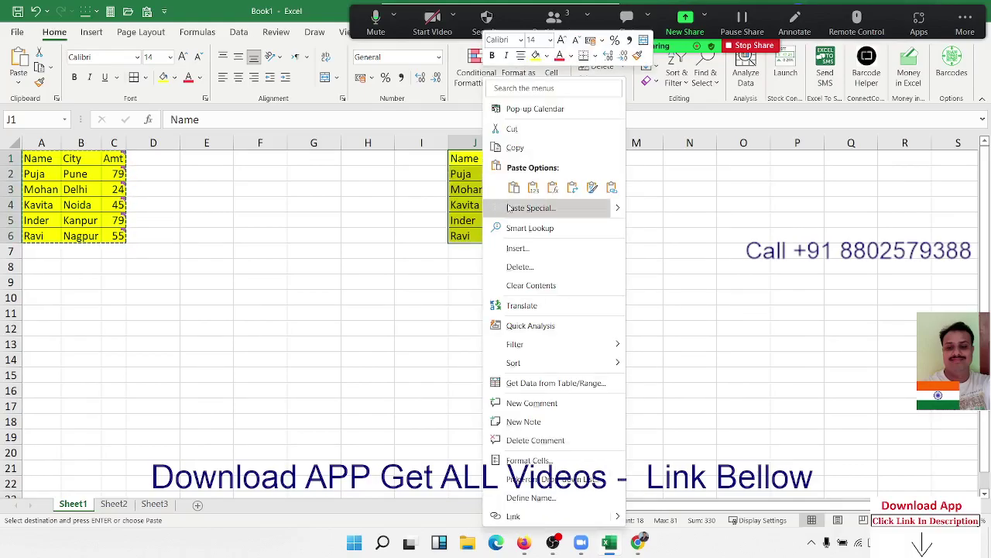
pyautogui.click(509, 208)
pyautogui.click(518, 179)
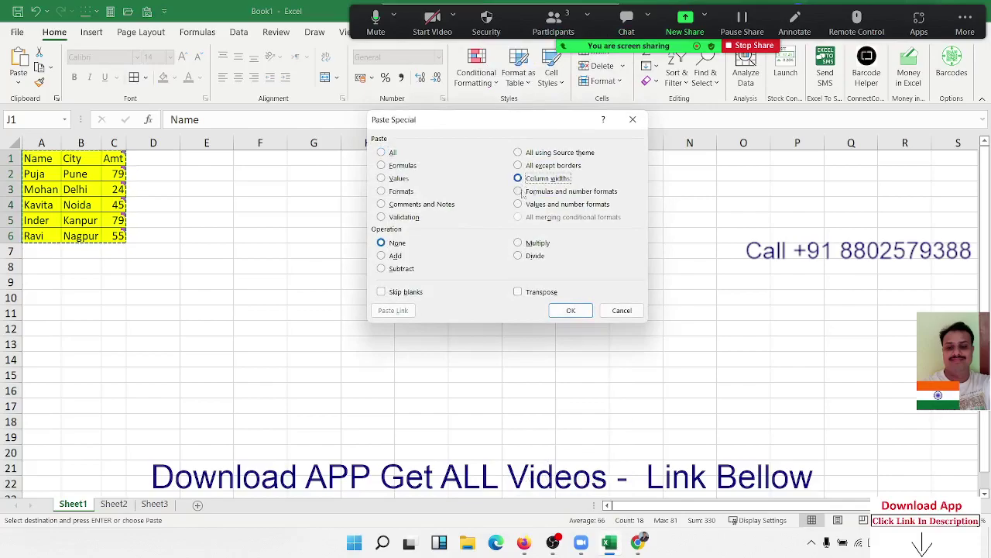
pyautogui.click(571, 310)
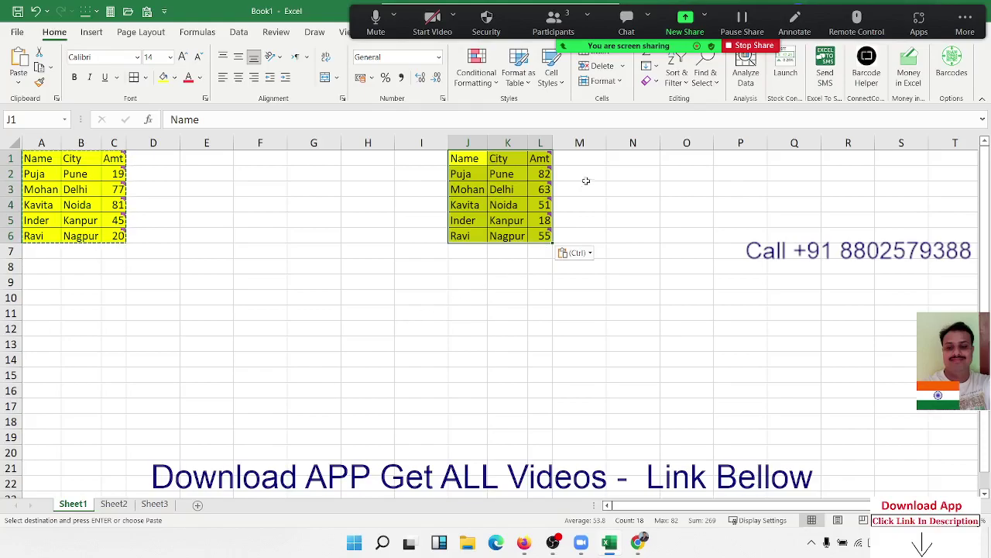
pyautogui.rightClick(620, 161)
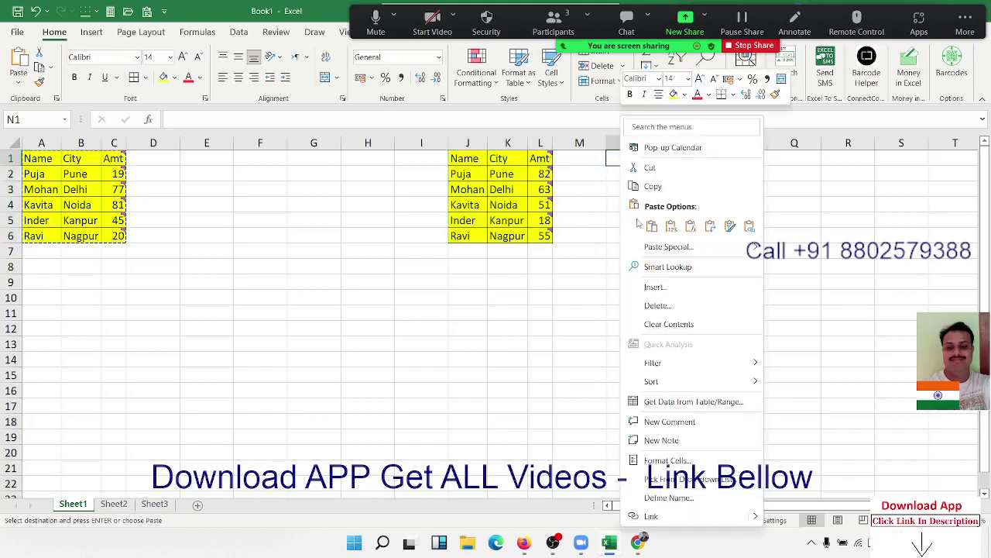
pyautogui.click(653, 248)
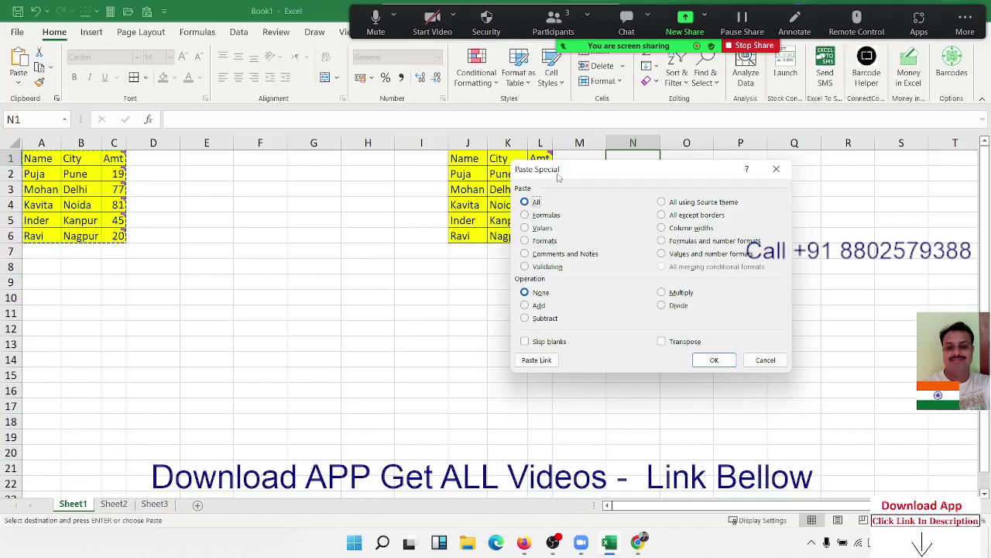
pyautogui.moveTo(557, 177); pyautogui.dragTo(212, 155)
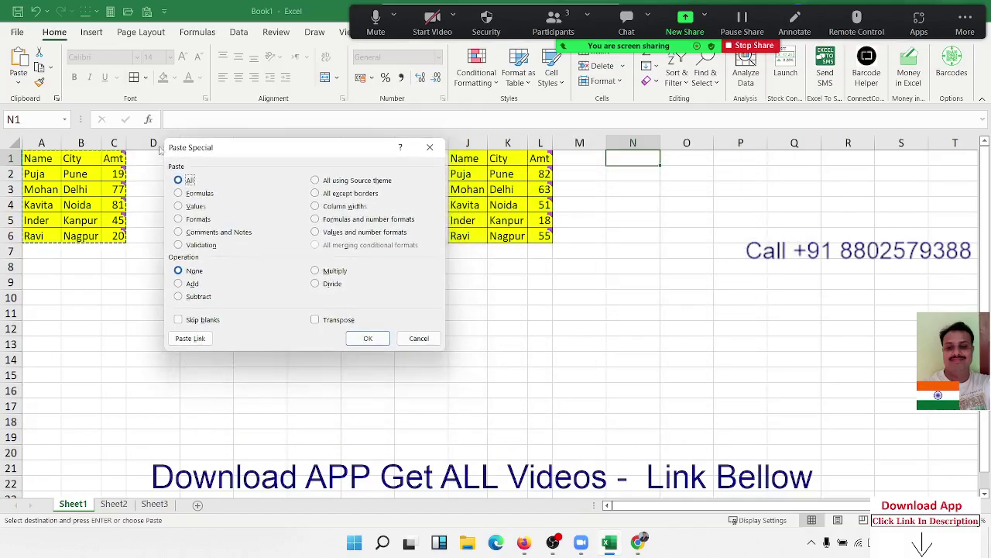
pyautogui.moveTo(212, 159)
pyautogui.mouseDown()
pyautogui.moveTo(207, 177)
pyautogui.moveTo(208, 143)
pyautogui.mouseUp()
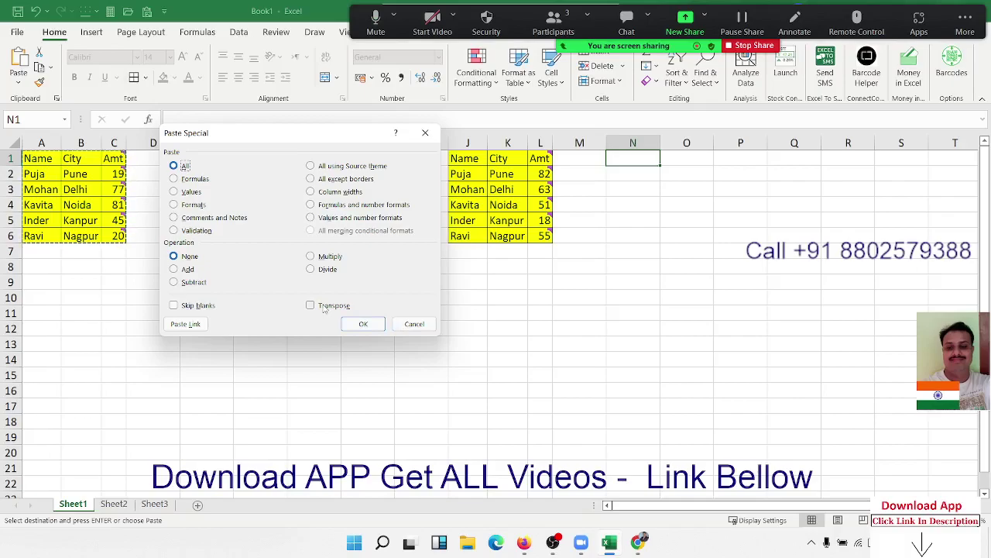
pyautogui.click(200, 192)
pyautogui.click(332, 306)
pyautogui.click(332, 306)
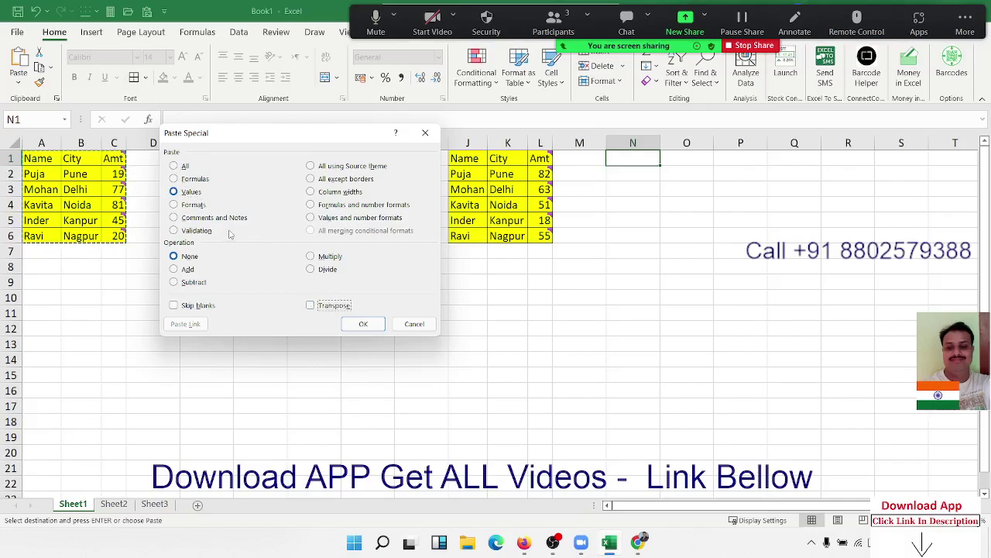
pyautogui.click(360, 198)
pyautogui.click(192, 194)
pyautogui.click(347, 197)
pyautogui.click(366, 324)
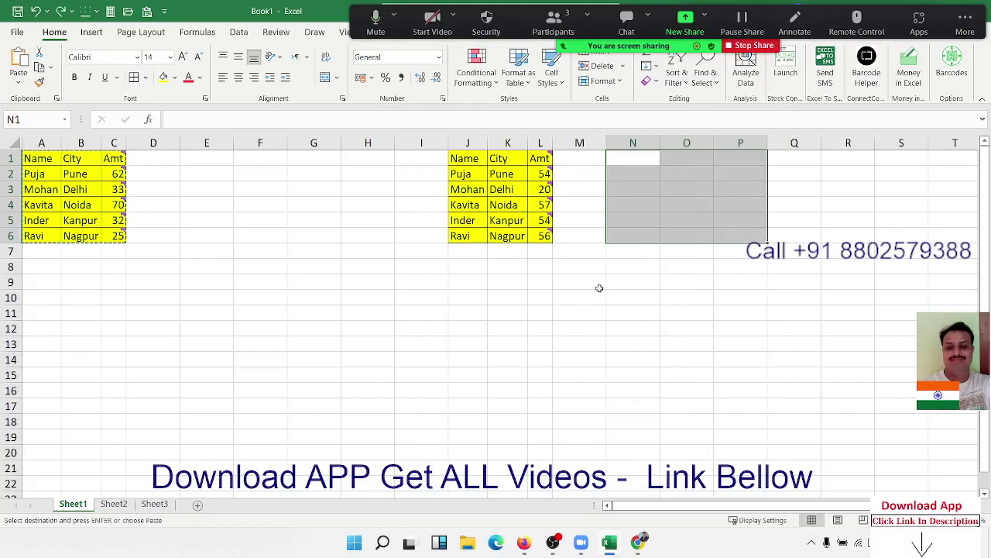
pyautogui.hotkey('ctrl', 'z')
pyautogui.click(587, 321)
# - Paste the table at N1 using Keep Source Column Widths
pyautogui.click(626, 159)
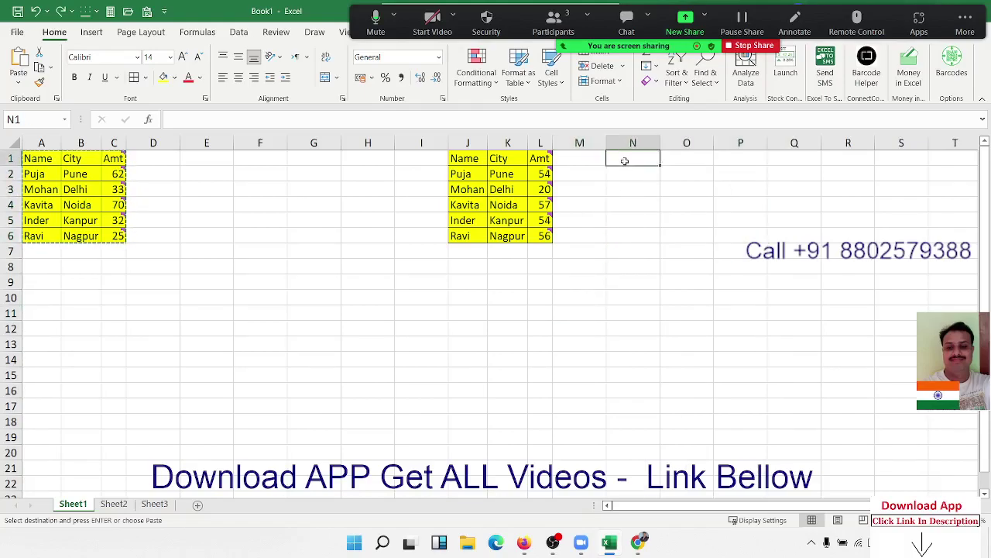
pyautogui.rightClick(628, 162)
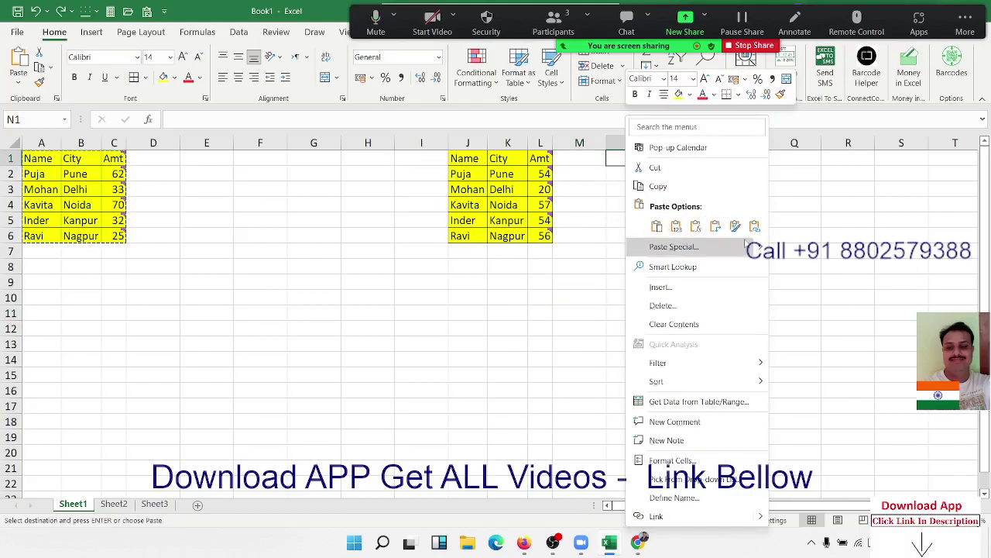
pyautogui.moveTo(761, 247)
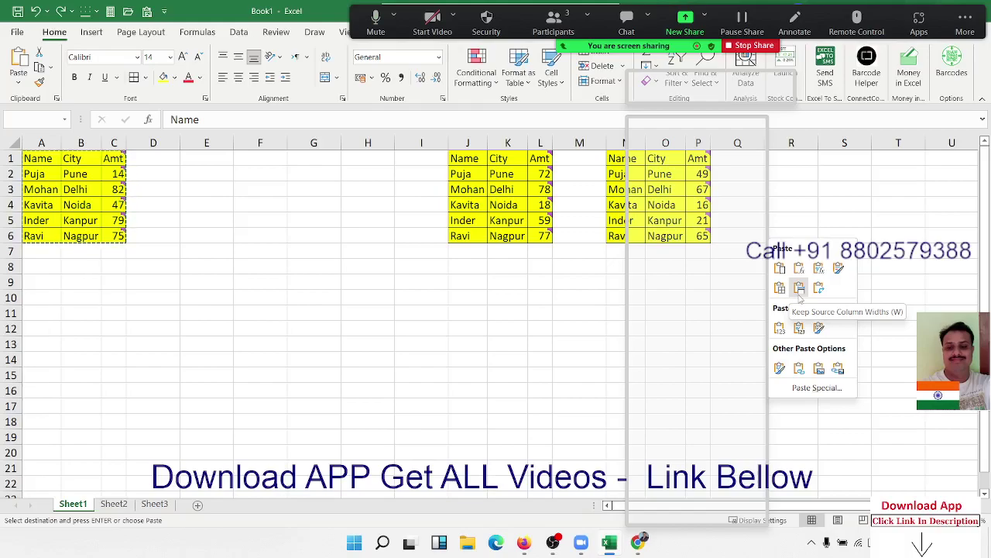
pyautogui.click(799, 288)
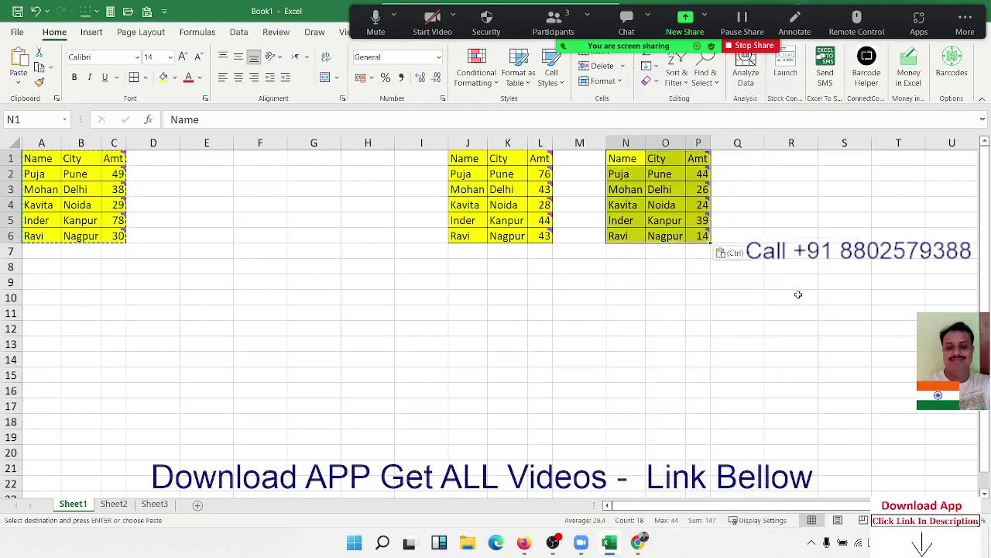
pyautogui.click(463, 309)
# - Delete columns I through Q, removing both copied tables
pyautogui.moveTo(421, 143); pyautogui.dragTo(724, 143)
pyautogui.press('ctrl')
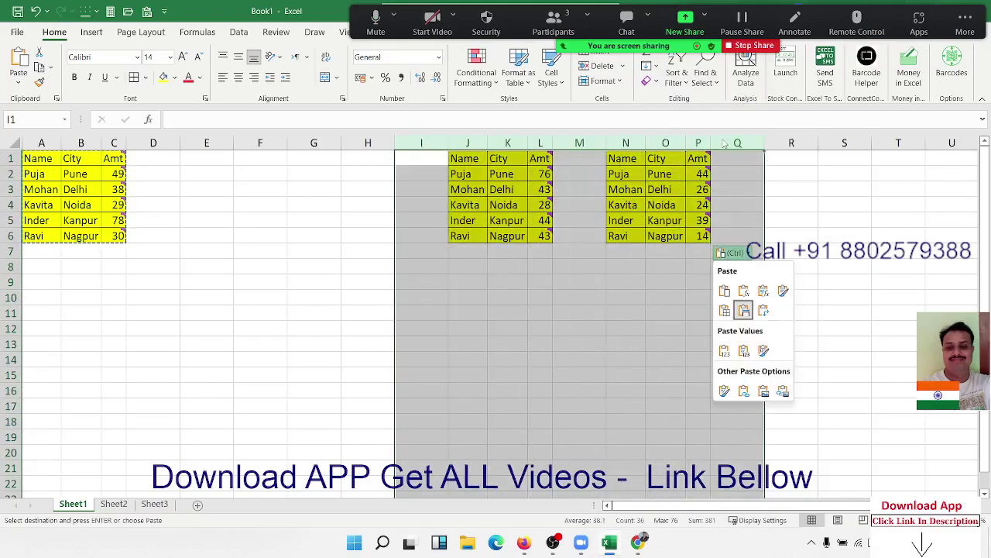
pyautogui.press('Escape')
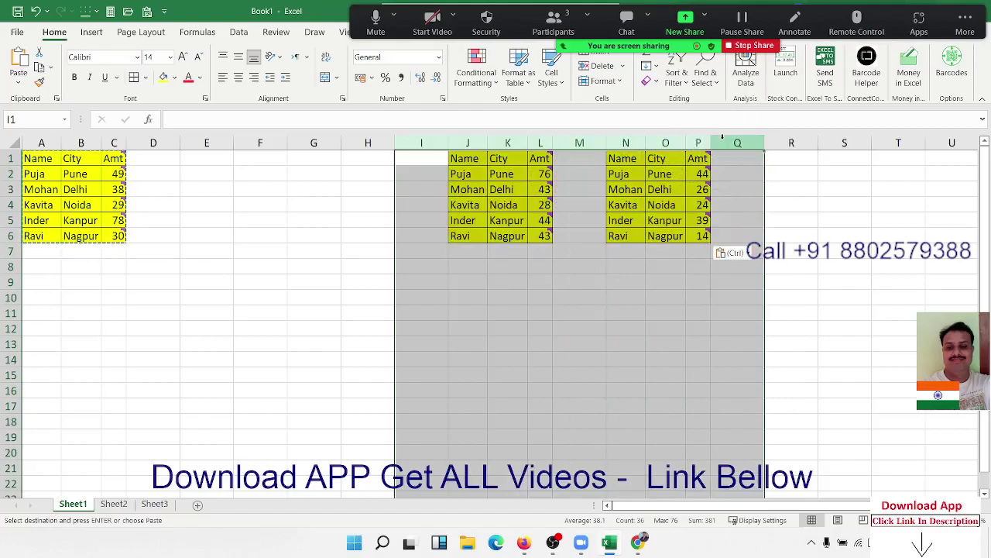
pyautogui.hotkey('ctrl', '-')
pyautogui.press('Left')
pyautogui.press('Left')
pyautogui.press('Left')
pyautogui.press('Left')
pyautogui.press('Left')
pyautogui.press('Right')
pyautogui.press('Right')
pyautogui.press('Right')
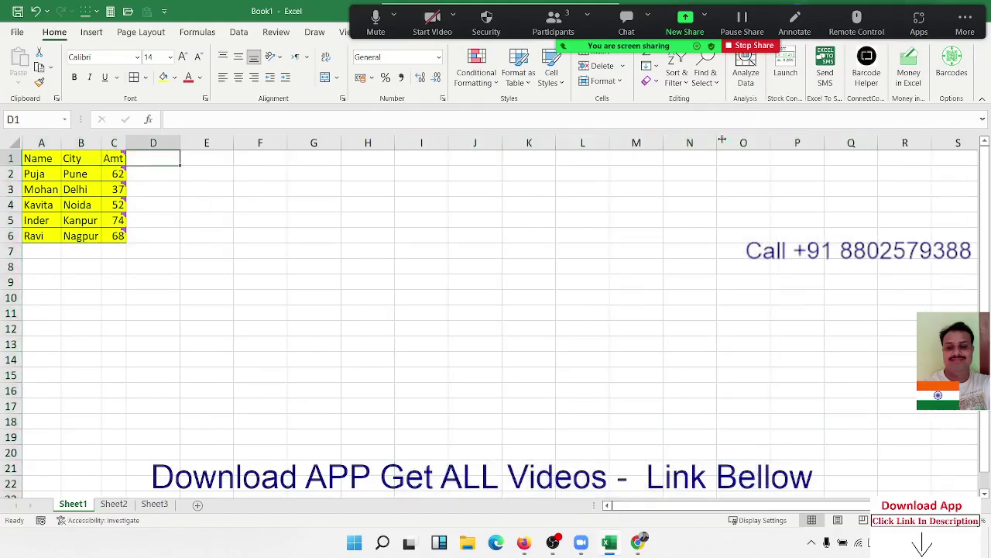
# - Enter a Date header in D1 and 2/10 in D2, then fill down through 06-Oct
pyautogui.write('Date')
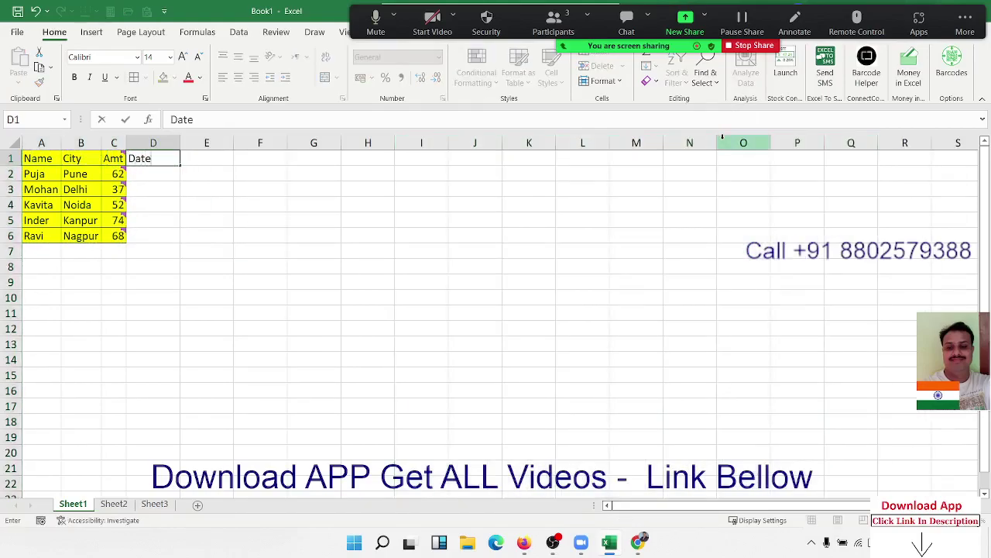
pyautogui.press('Return')
pyautogui.write('7/')
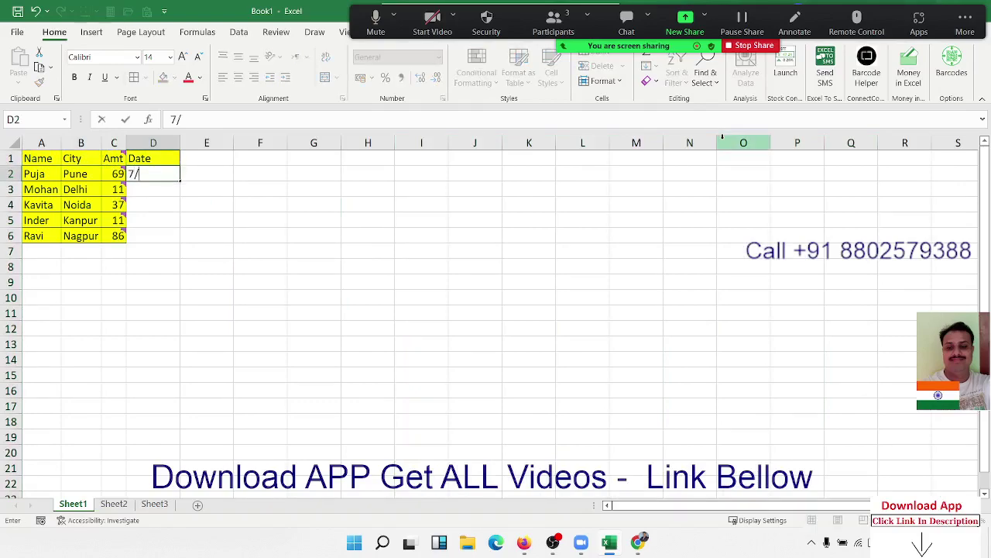
pyautogui.write('1')
pyautogui.press('Return')
pyautogui.press('Up')
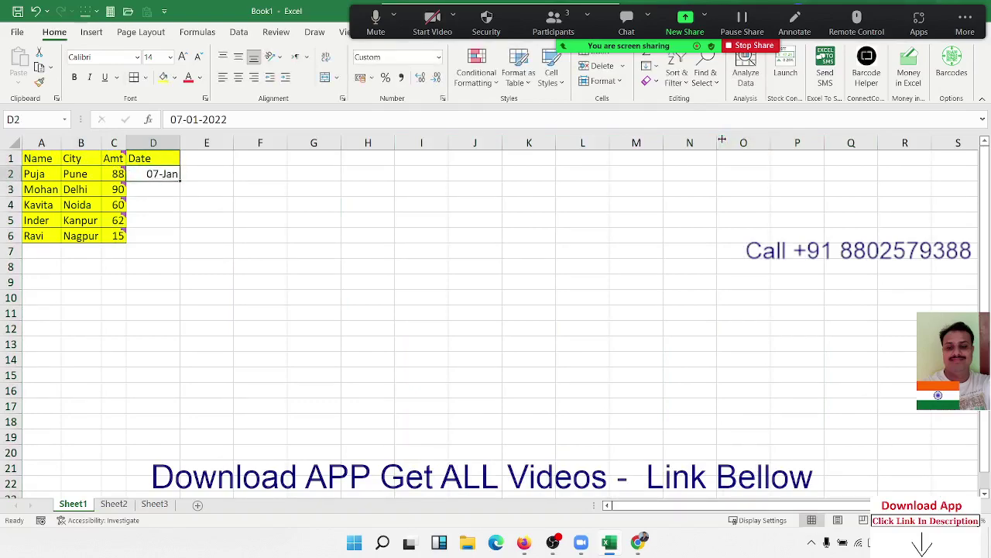
pyautogui.write('1/1')
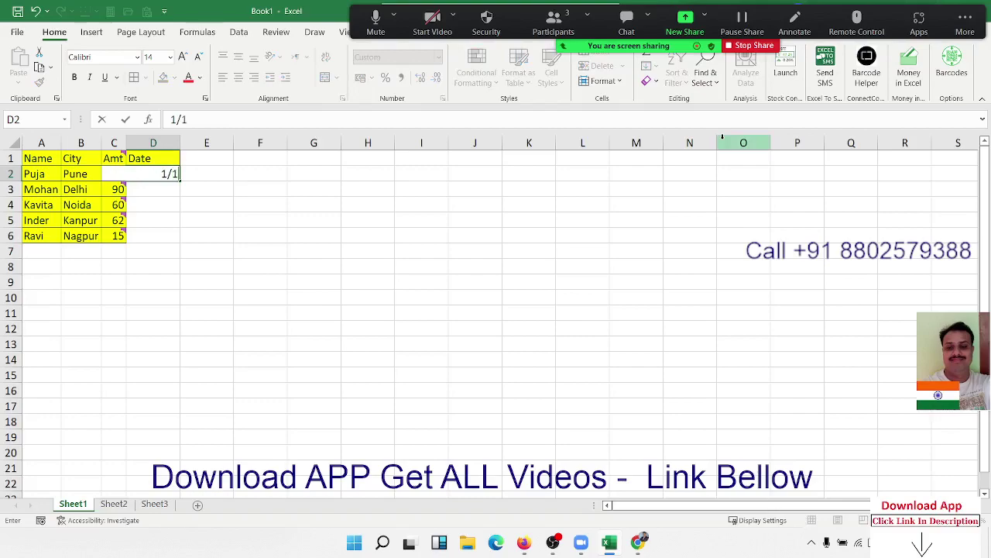
pyautogui.write('0')
pyautogui.press('Return')
pyautogui.press('Up')
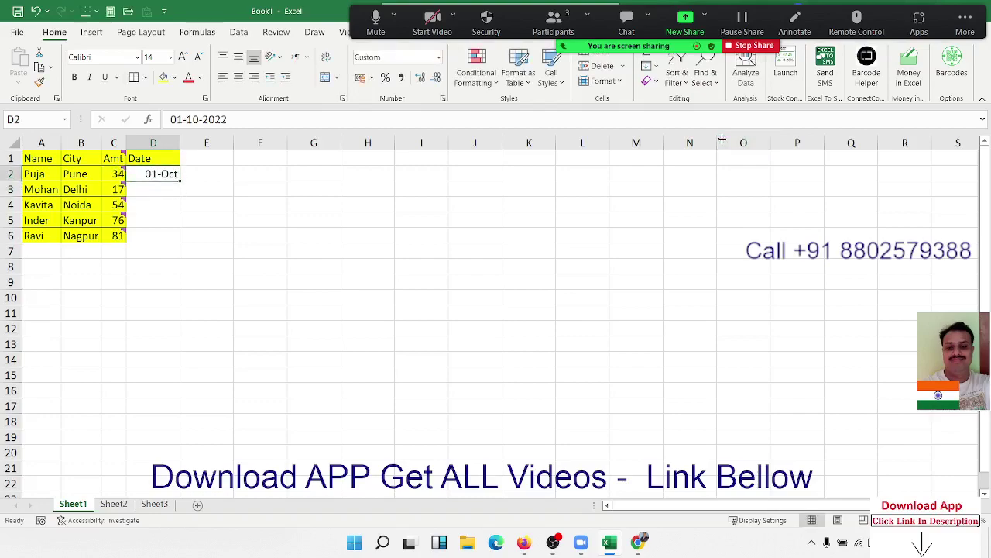
pyautogui.write('2/10')
pyautogui.press('Return')
pyautogui.press('Up')
pyautogui.moveTo(179, 182); pyautogui.dragTo(179, 242)
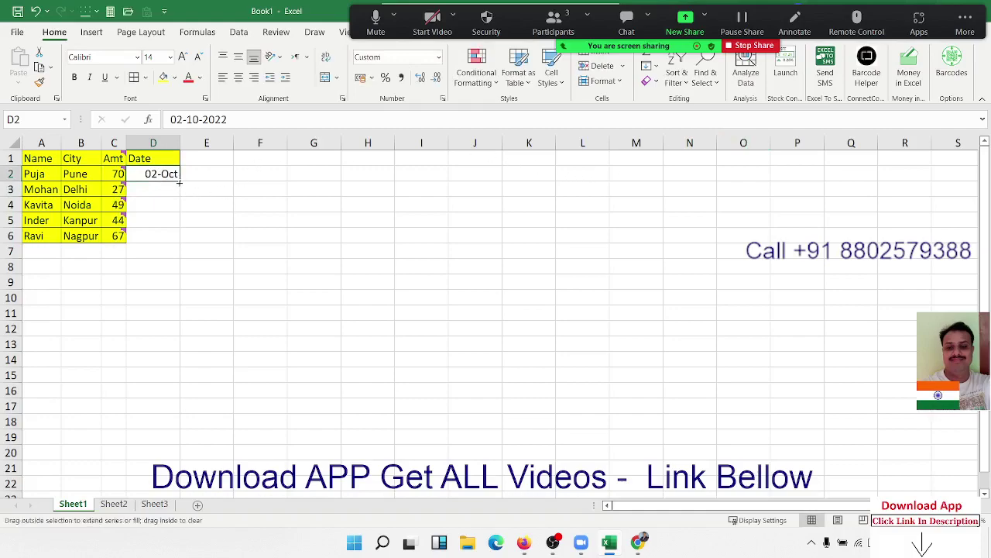
# - Select the Date column D1:D6 and bring up Quick Analysis on it
pyautogui.moveTo(172, 160); pyautogui.dragTo(162, 231)
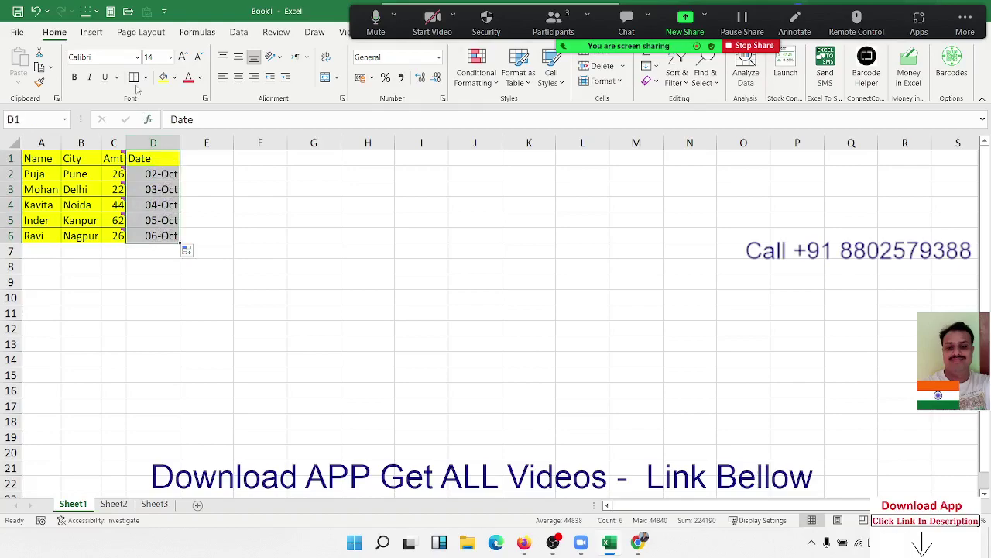
pyautogui.click(288, 205)
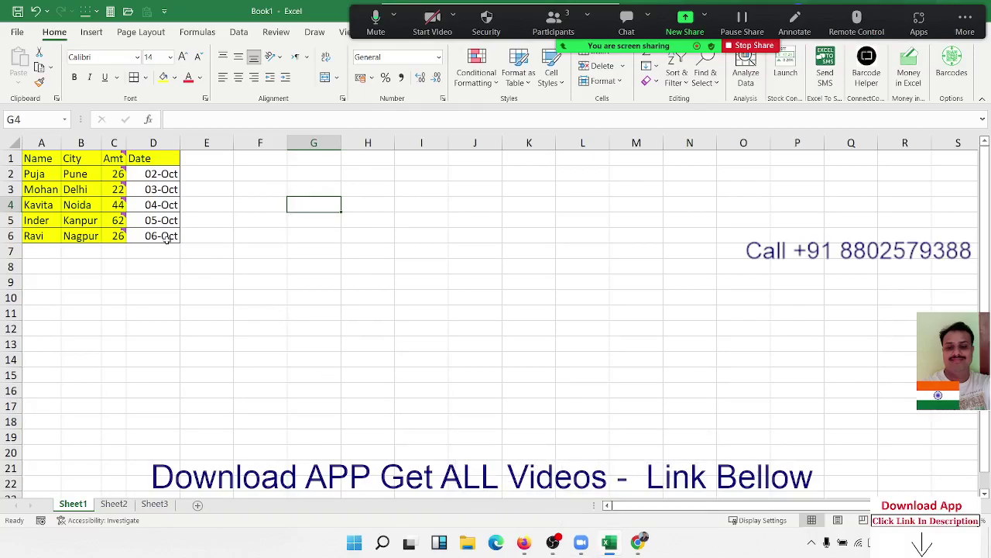
pyautogui.click(165, 240)
pyautogui.moveTo(167, 240); pyautogui.dragTo(158, 157)
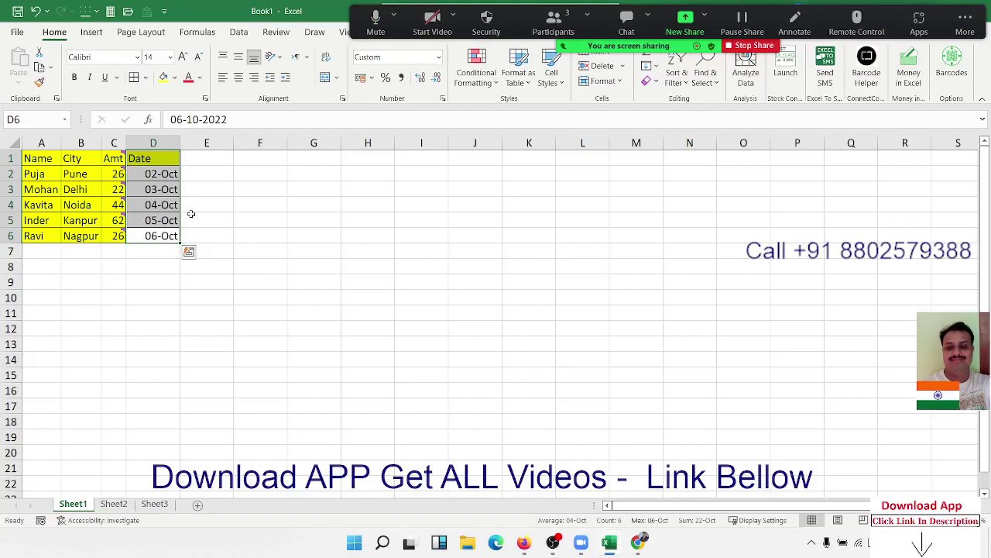
pyautogui.hotkey('ctrl', 'q')
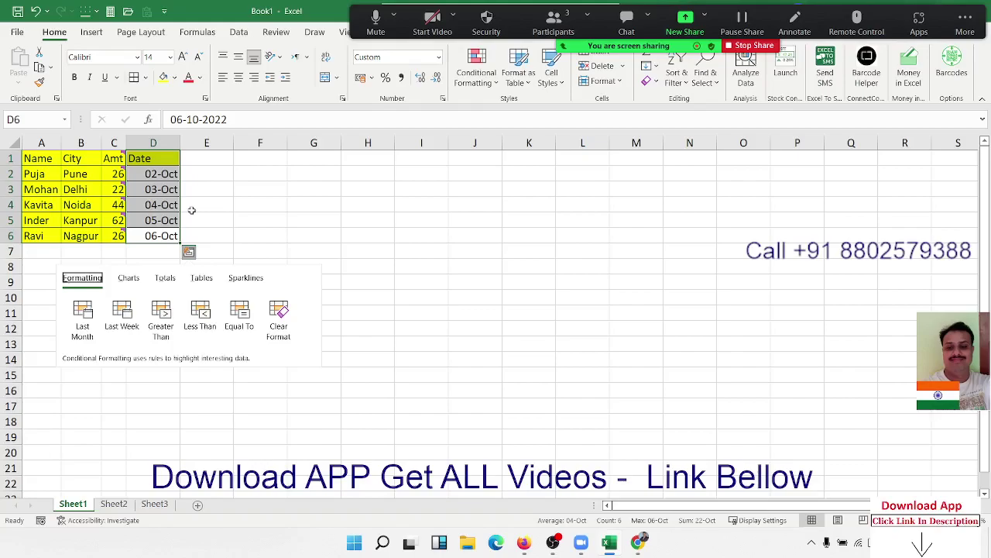
# - Copy the Date column D1:D6 and paste it into G1 as values only, showing serials 44836–44840
pyautogui.click(256, 197)
pyautogui.moveTo(176, 163); pyautogui.dragTo(161, 236)
pyautogui.hotkey('ctrl', 'c')
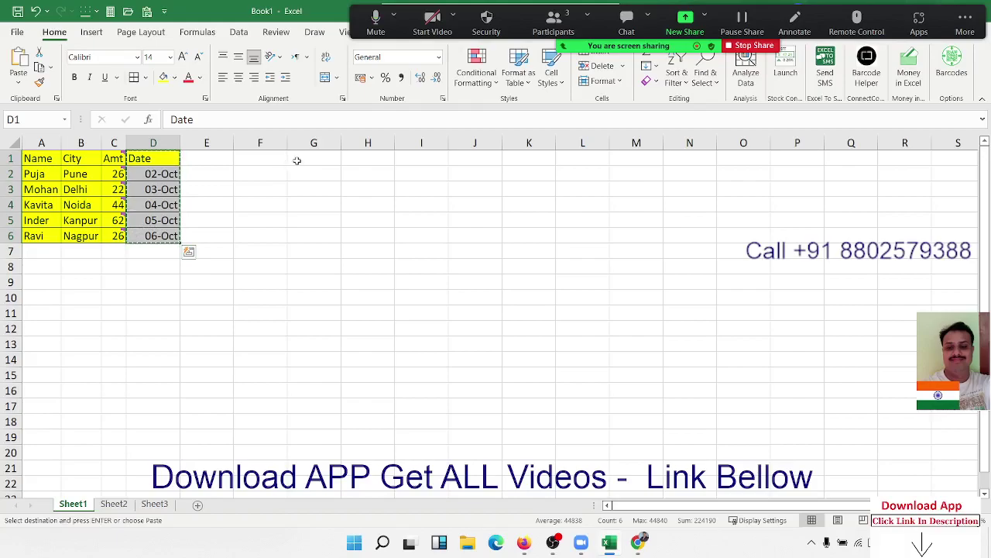
pyautogui.rightClick(314, 160)
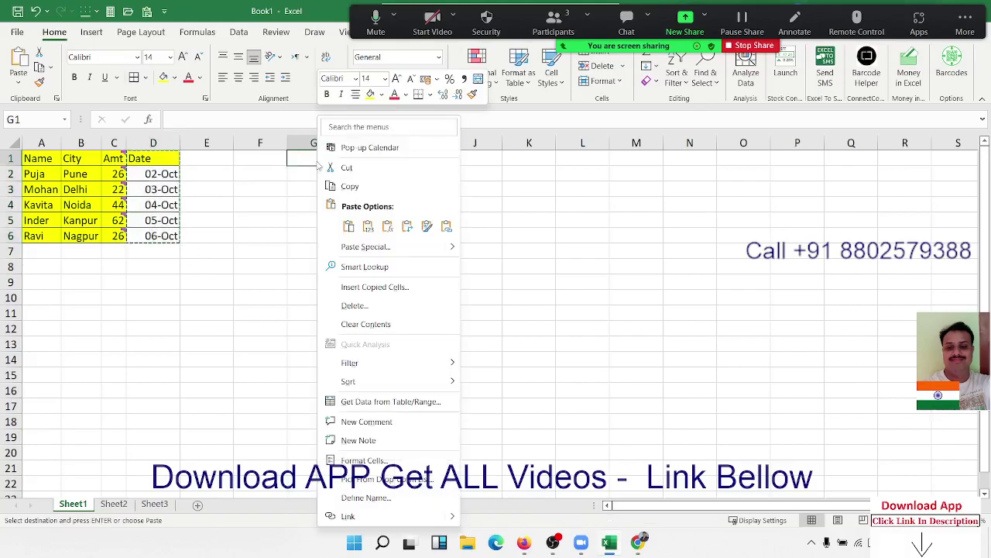
pyautogui.click(359, 245)
pyautogui.moveTo(339, 164); pyautogui.dragTo(587, 147)
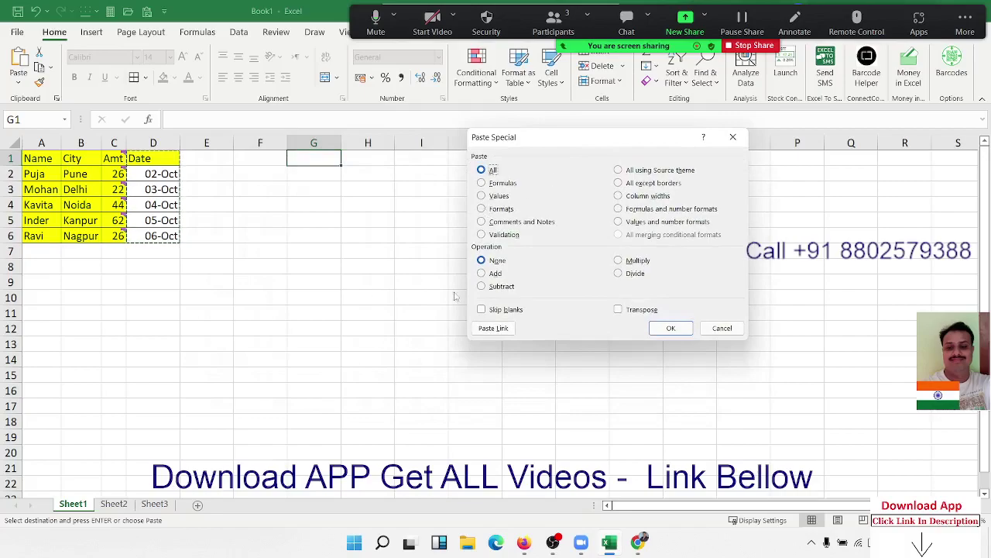
pyautogui.click(500, 195)
pyautogui.click(657, 330)
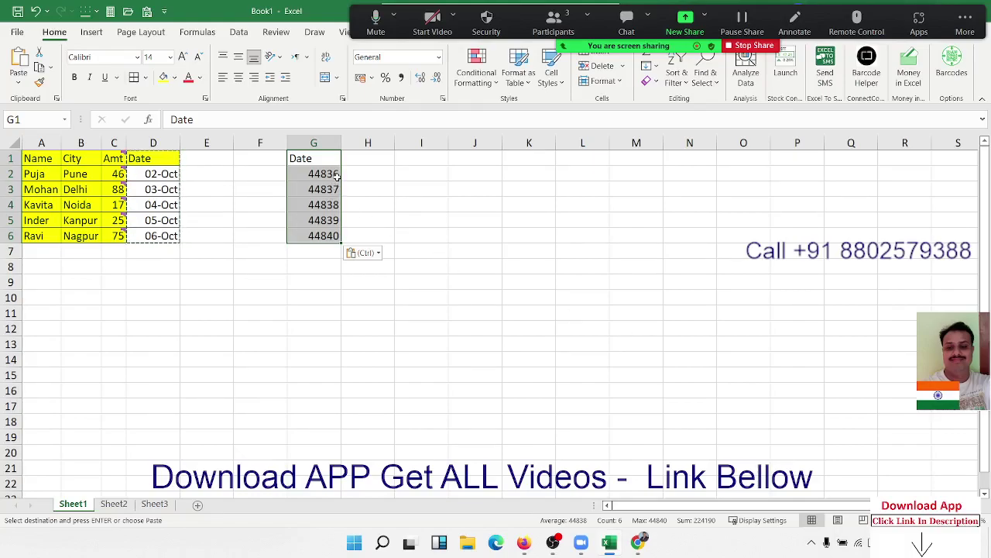
pyautogui.press('Down')
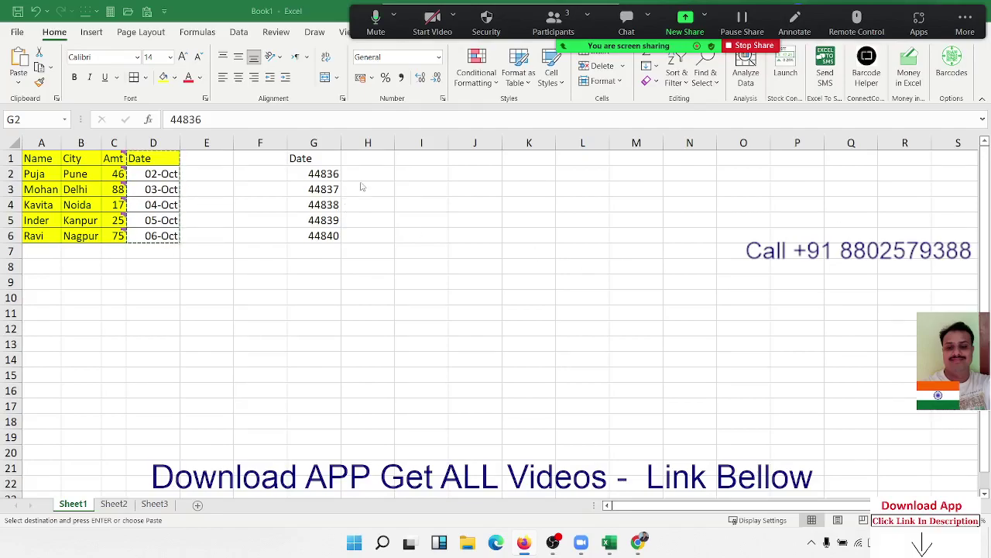
pyautogui.doubleClick(339, 173)
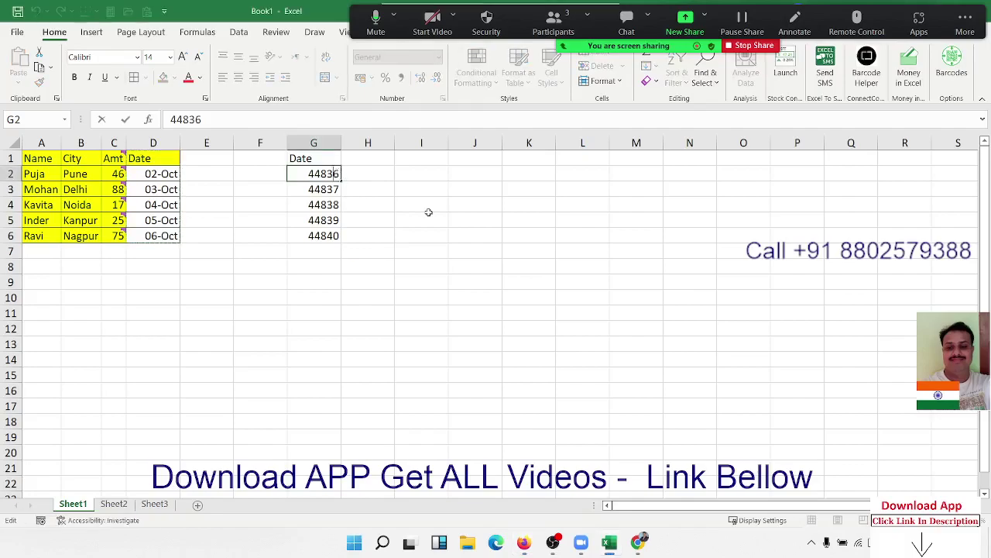
pyautogui.press('Return')
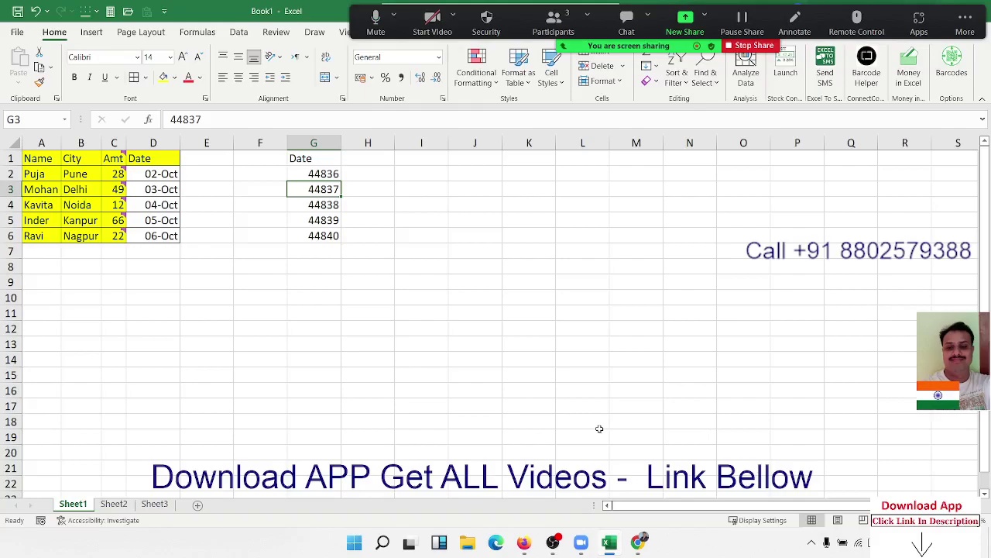
pyautogui.click(151, 175)
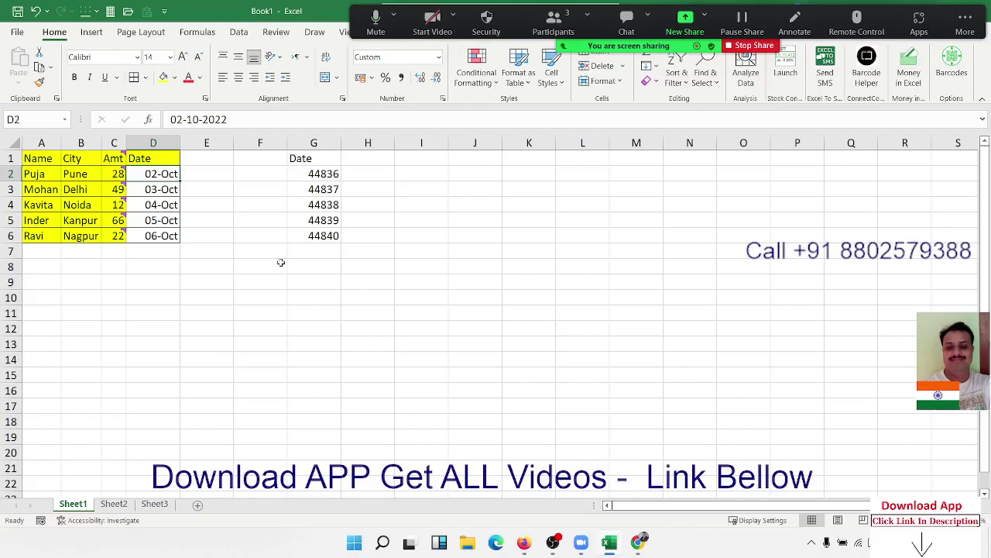
# - Enter 1 in F7 and format it as Short Date so it reads 01-01-1900
pyautogui.click(275, 256)
pyautogui.write('1')
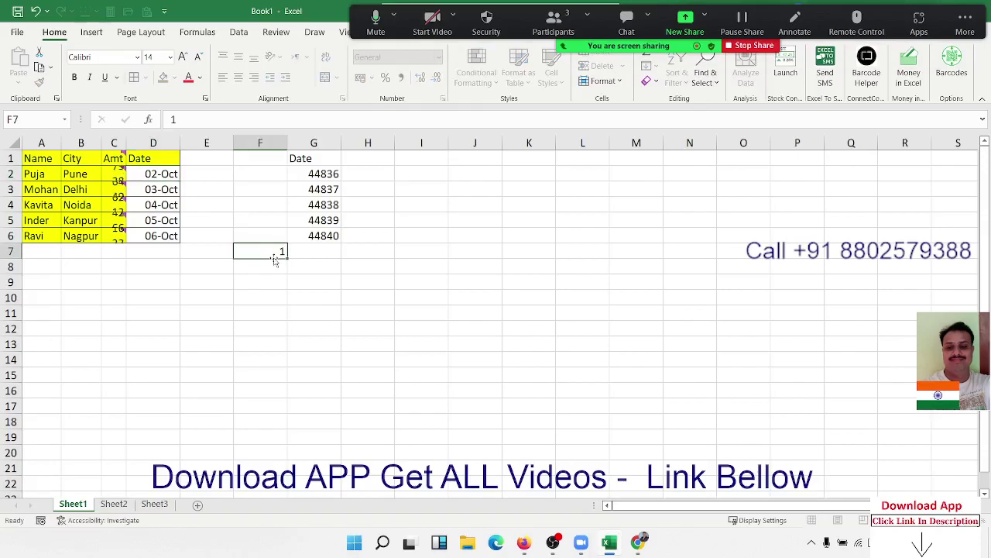
pyautogui.hotkey('ctrl', 'Return')
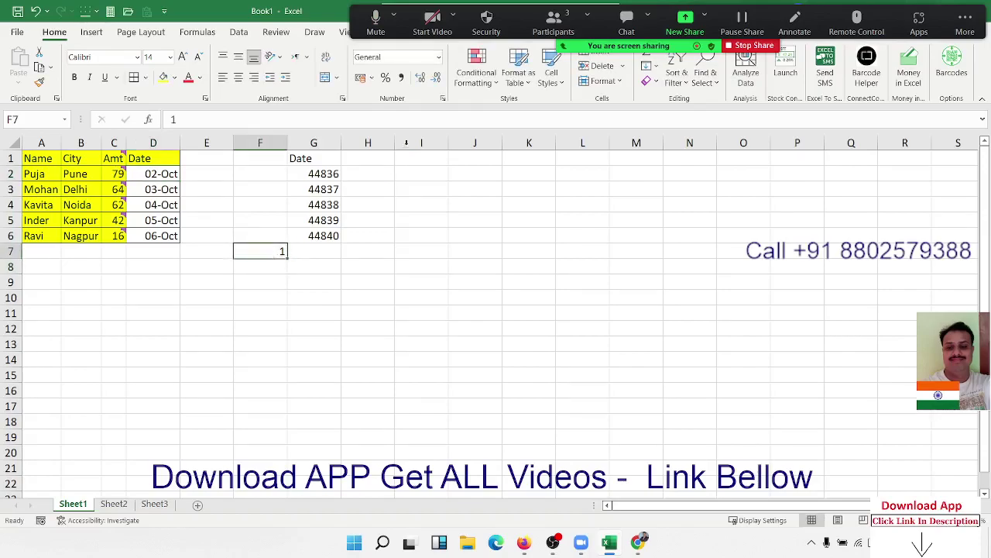
pyautogui.click(439, 58)
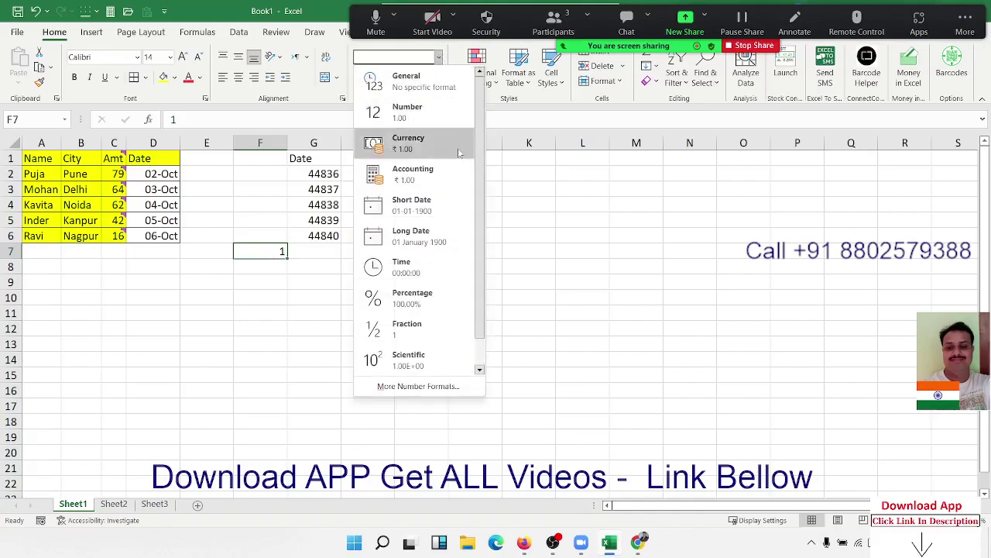
pyautogui.click(450, 222)
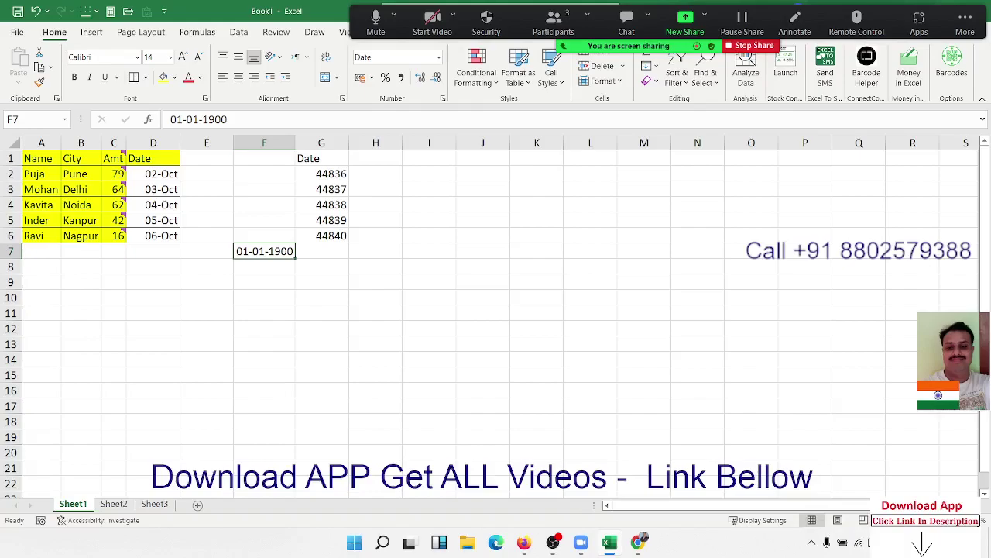
# - Check today's date on the system calendar, then type 10-oct-1856 into D10
pyautogui.click(957, 542)
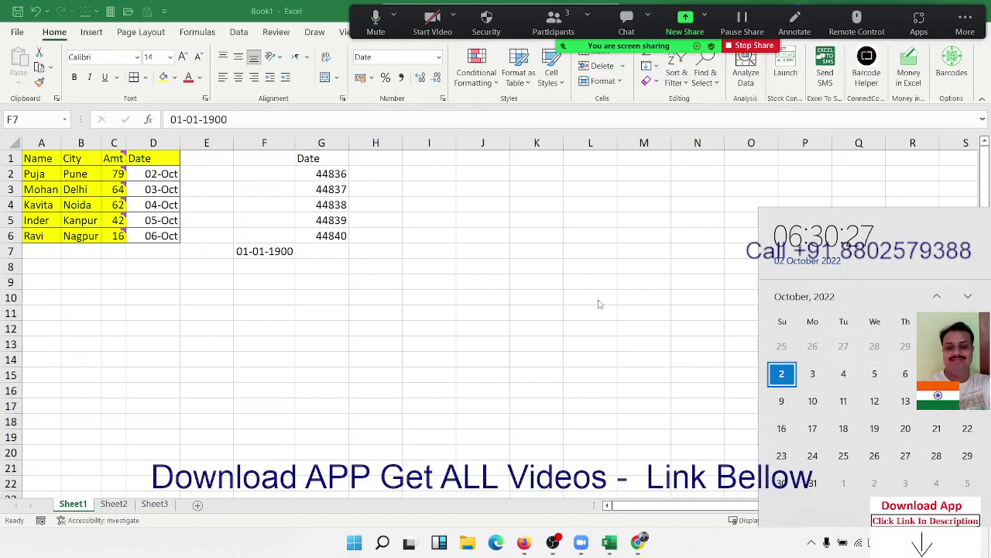
pyautogui.click(330, 250)
pyautogui.click(175, 295)
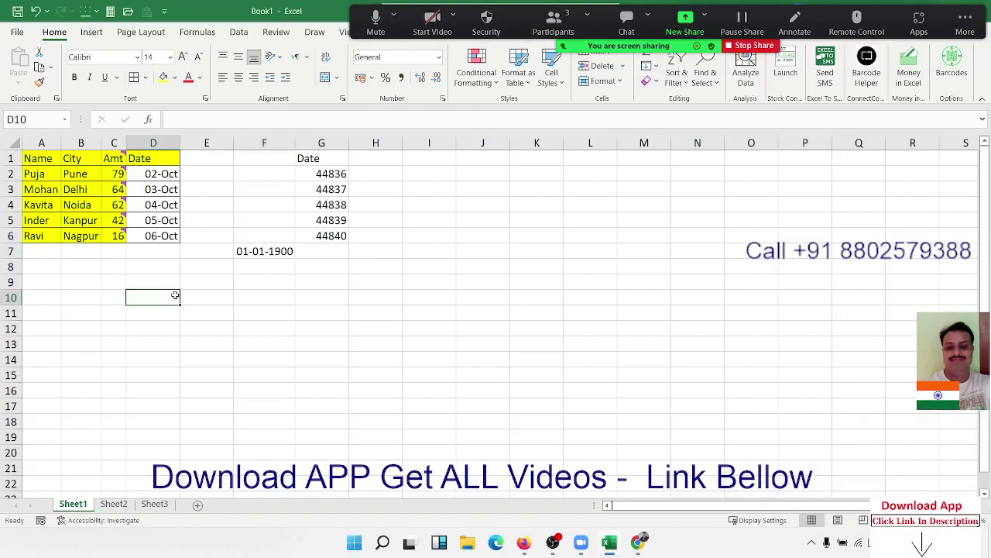
pyautogui.write('10-')
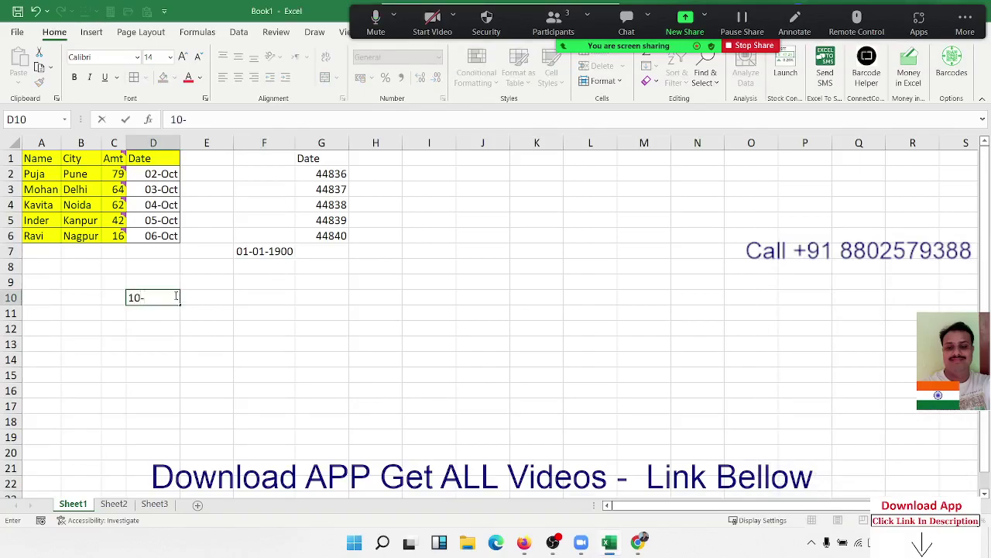
pyautogui.write('oct-18')
pyautogui.write('56')
# - Commit 10-oct-1856 in D10, autofit column D, and enter =D2+20 in E2 (22-Oct)
pyautogui.press('Return')
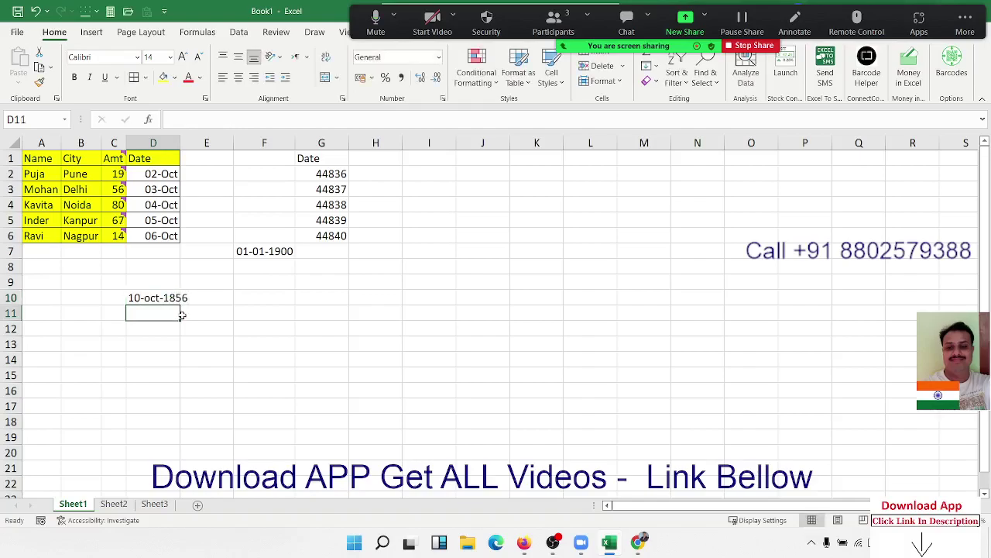
pyautogui.click(182, 314)
pyautogui.doubleClick(180, 142)
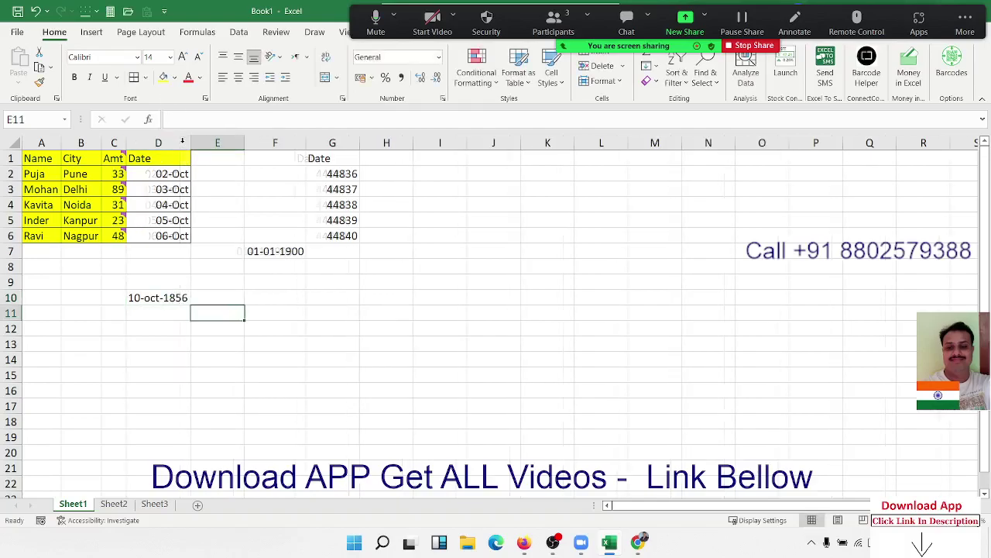
pyautogui.click(208, 168)
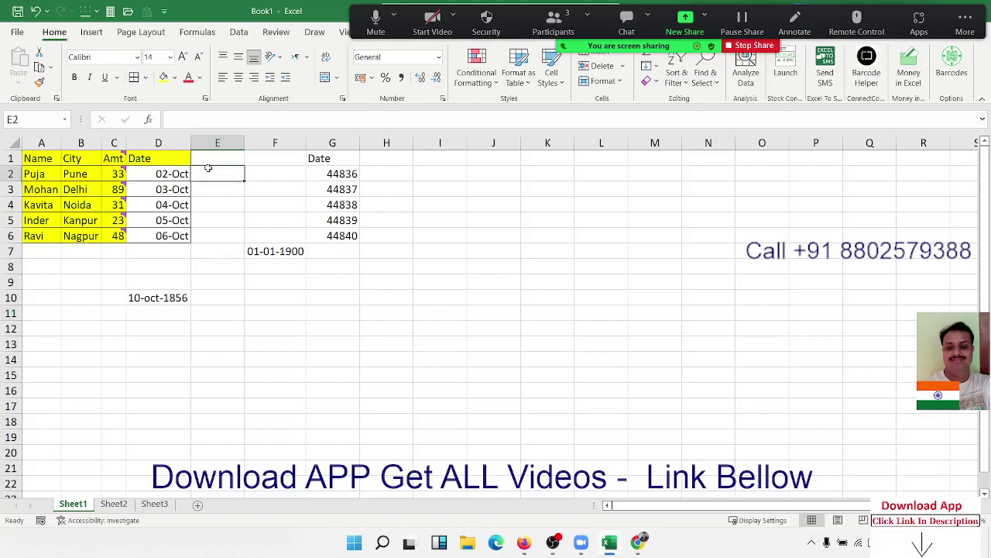
pyautogui.write('=')
pyautogui.press('Left')
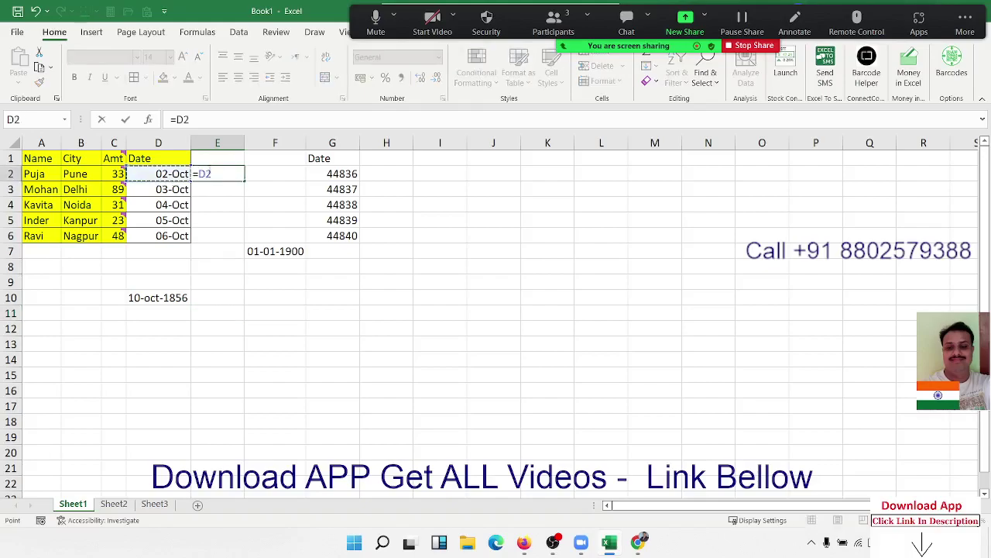
pyautogui.write('+20')
pyautogui.press('Return')
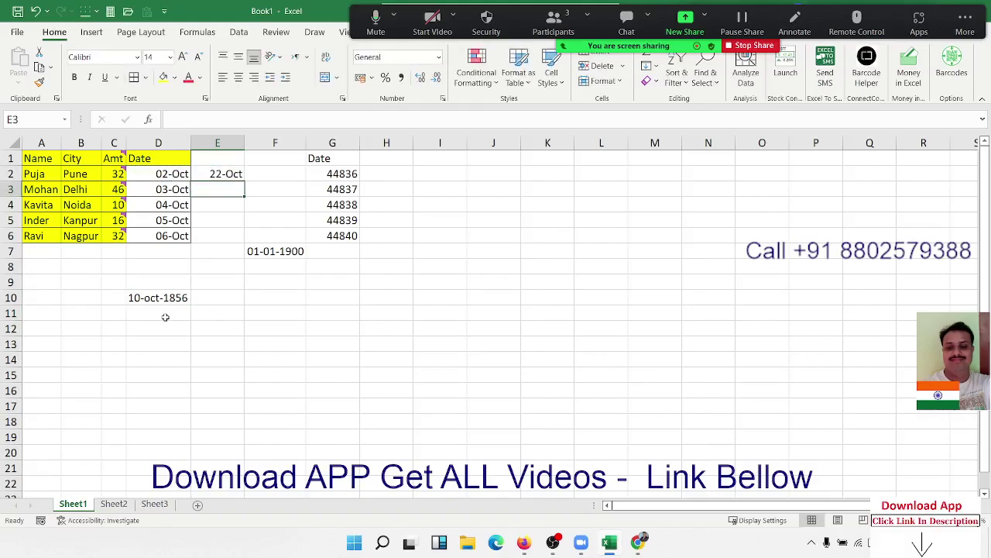
# - Enter =D10+20 in D11, which returns #VALUE! because D10 holds text
pyautogui.click(164, 317)
pyautogui.write('=')
pyautogui.press('Up')
pyautogui.write('+')
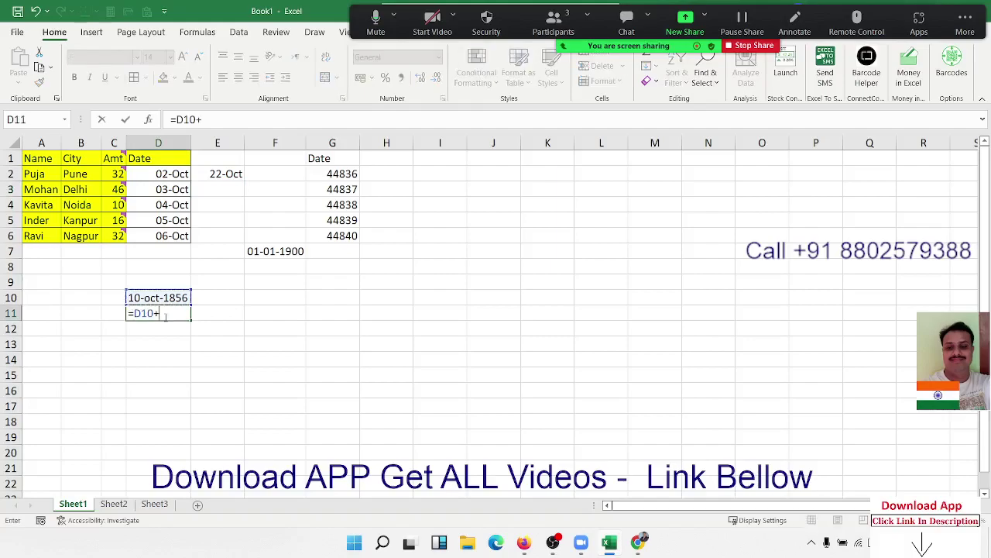
pyautogui.write('20')
pyautogui.press('Return')
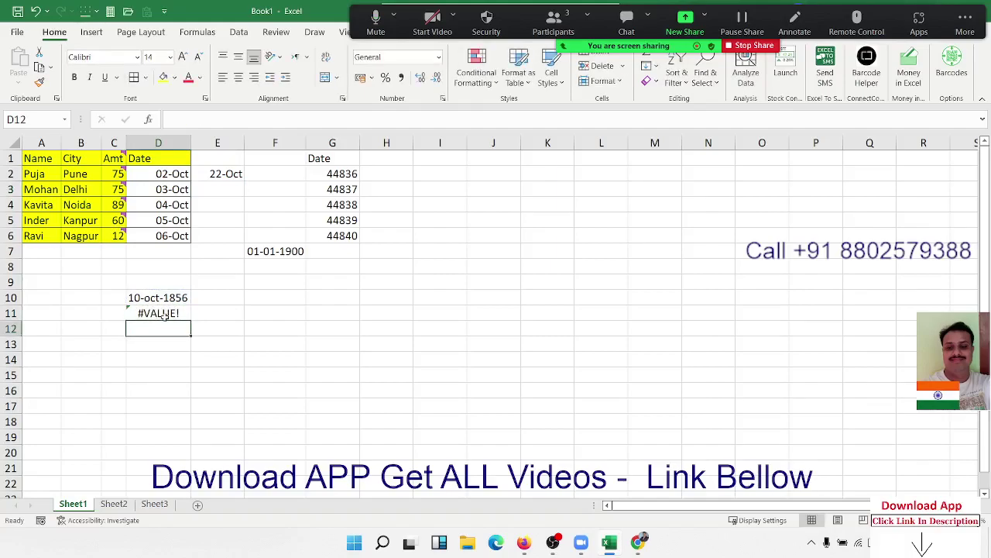
pyautogui.click(160, 294)
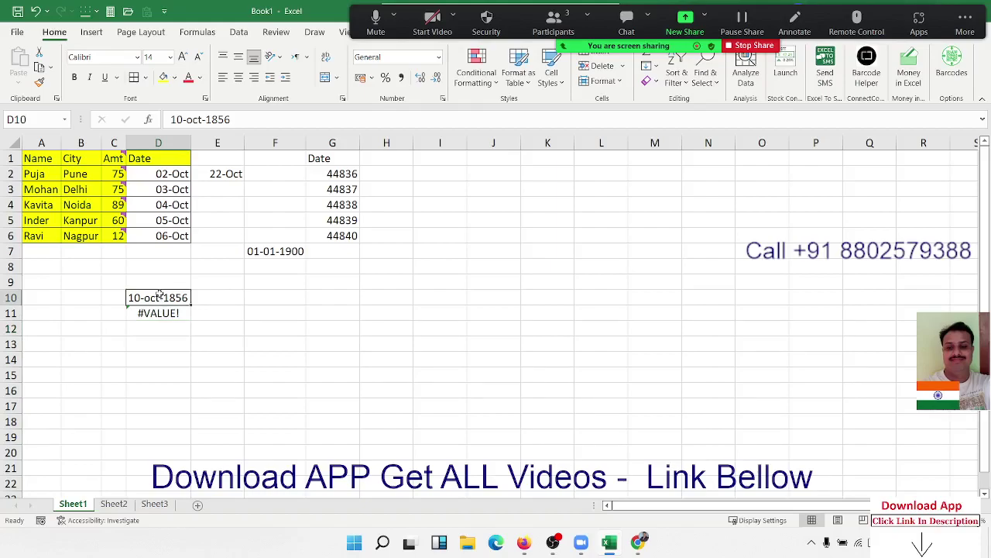
# - Enter 32, then 367, then 44836 in F7, ending with the date 02-10-2022
pyautogui.click(253, 252)
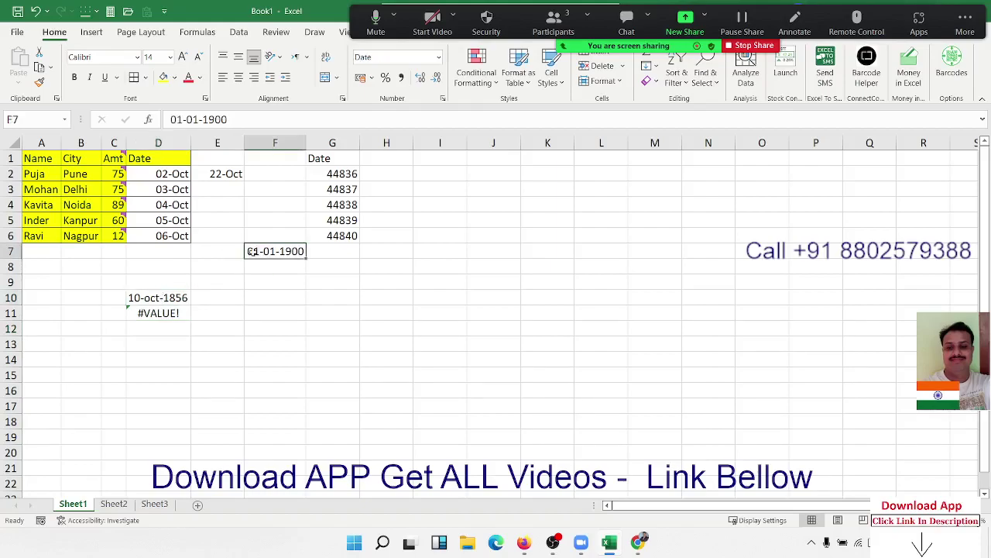
pyautogui.write('32')
pyautogui.hotkey('ctrl', 'Return')
pyautogui.write('367')
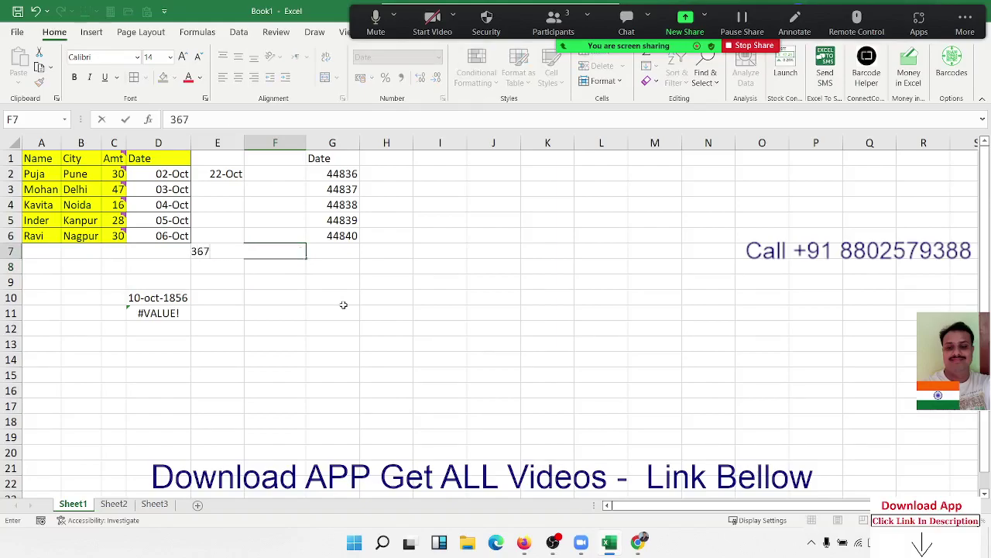
pyautogui.press('Return')
pyautogui.press('Up')
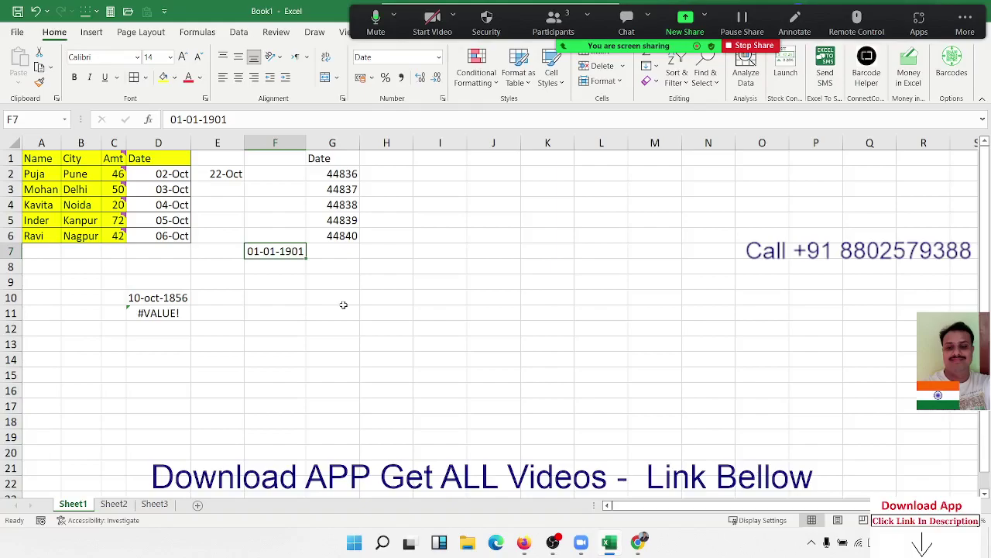
pyautogui.write('448')
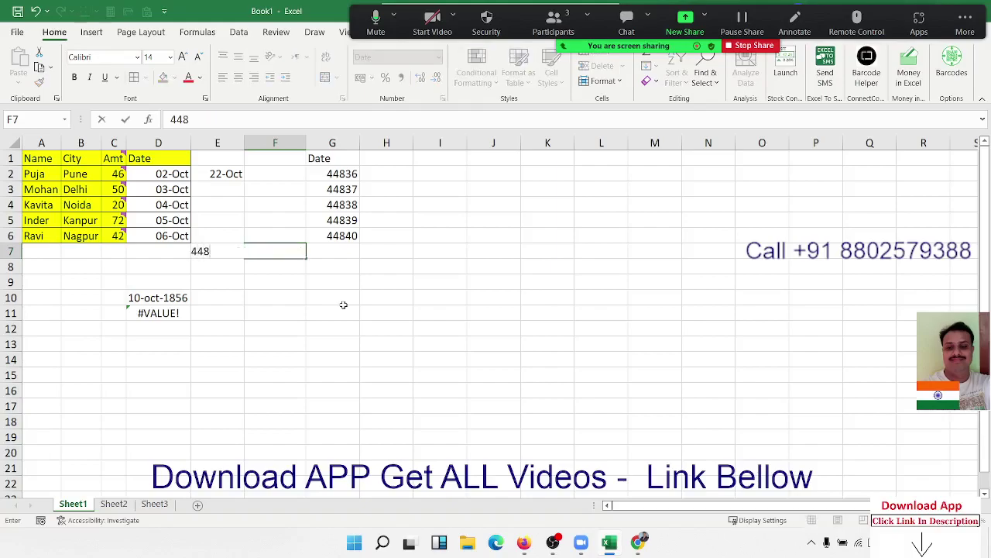
pyautogui.write('36')
pyautogui.press('Return')
pyautogui.press('Up')
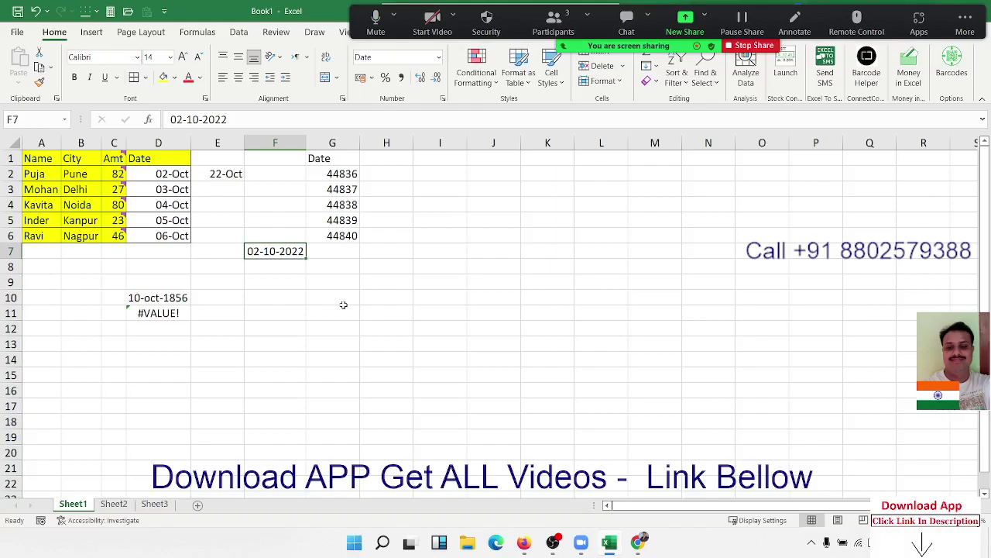
# - Type 12ds in F10 and enter =F10+20 in F11, which returns #VALUE!
pyautogui.click(280, 298)
pyautogui.write('1')
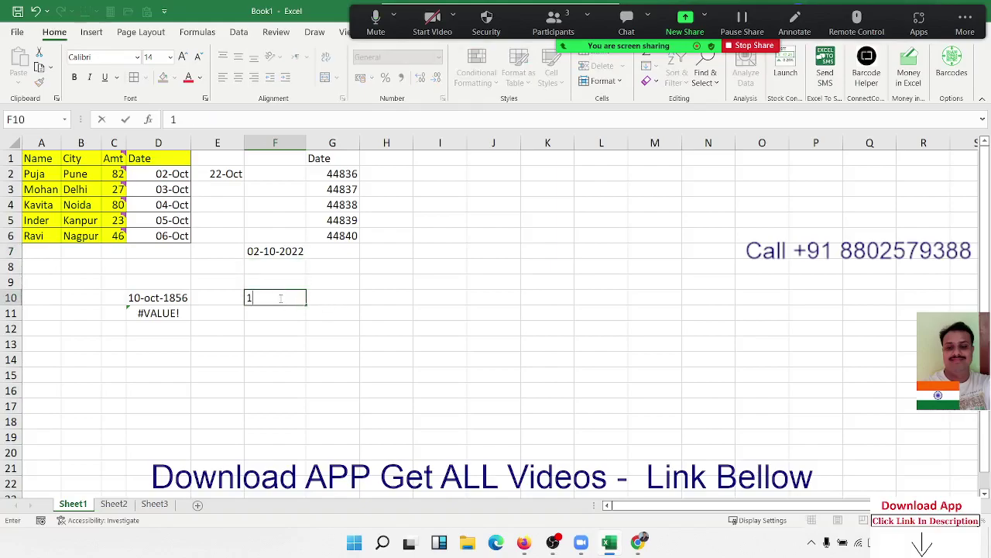
pyautogui.write('2ds')
pyautogui.press('Return')
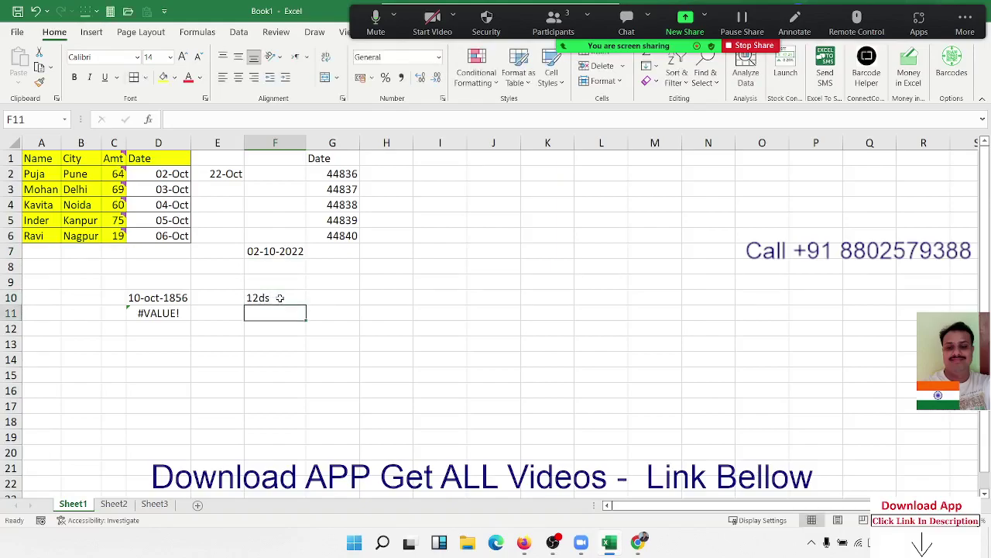
pyautogui.click(280, 299)
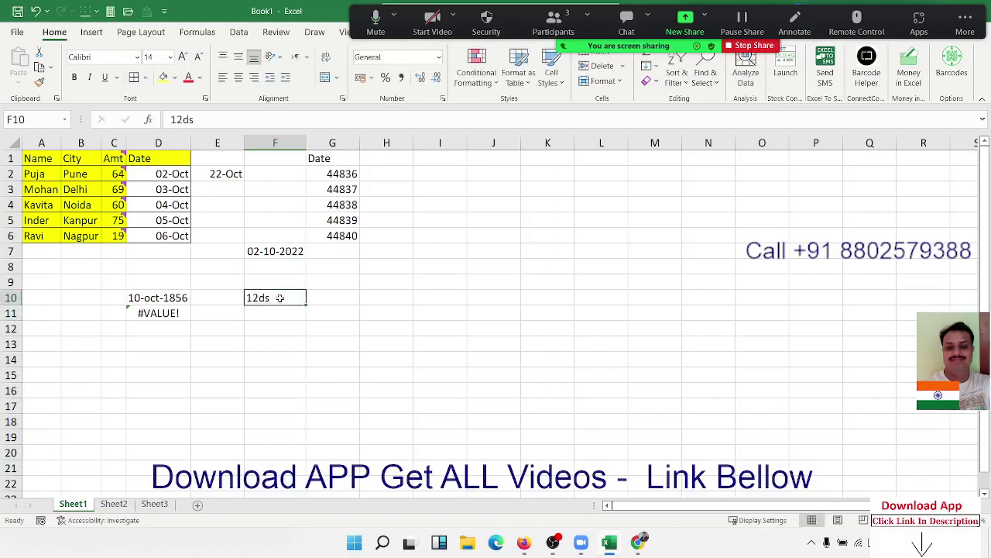
pyautogui.press('Down')
pyautogui.write('=')
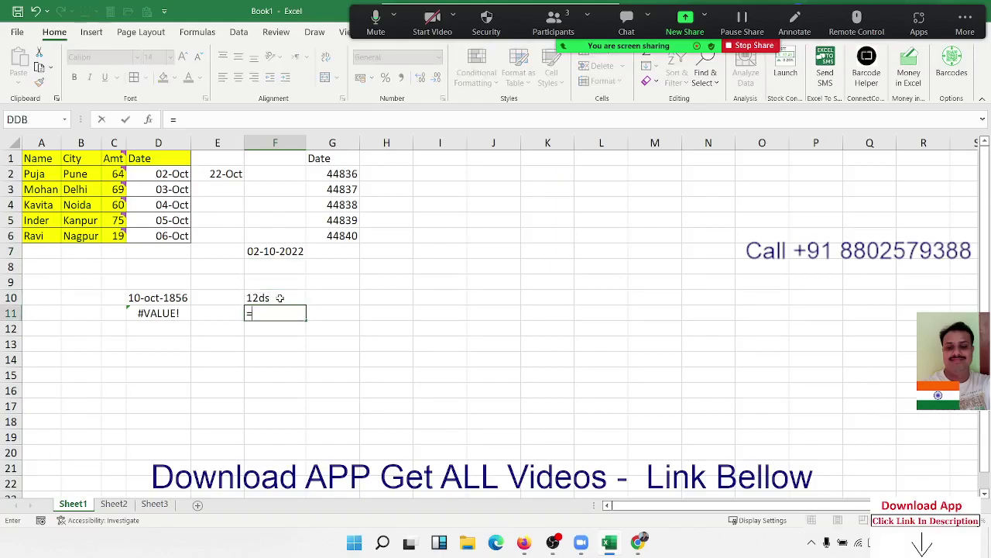
pyautogui.click(280, 297)
pyautogui.write('+20')
pyautogui.press('Return')
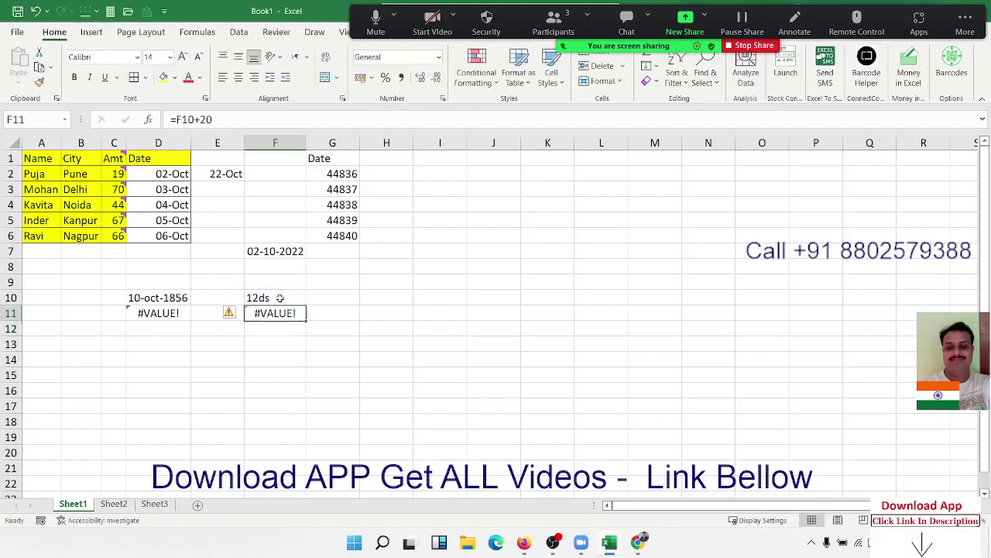
# - Enter =F7+20 in F8 and format F7's date as 02-Oct-22 with Ctrl+Shift+#
pyautogui.press('Up')
pyautogui.press('Up')
pyautogui.press('Up')
pyautogui.write('=')
pyautogui.press('Up')
pyautogui.write('+')
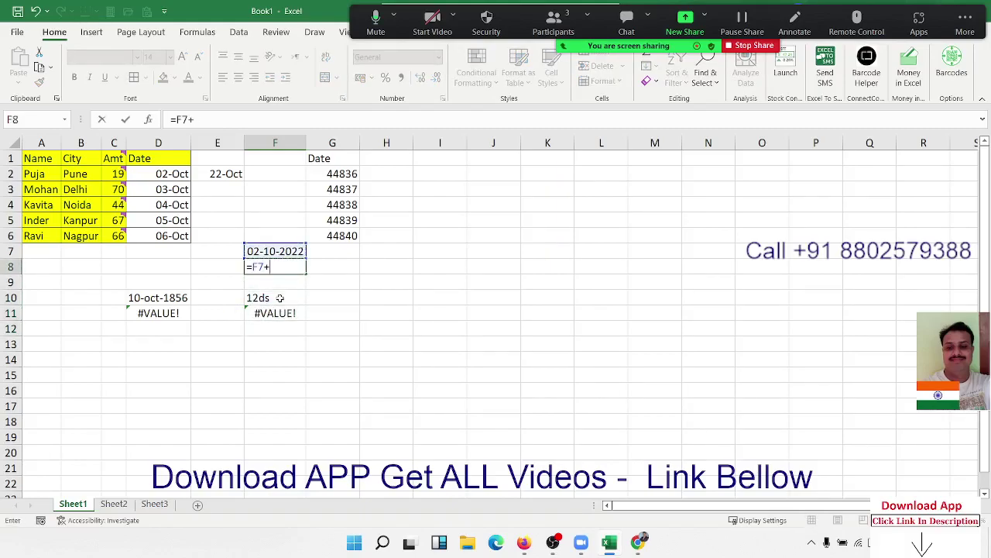
pyautogui.write('20')
pyautogui.hotkey('ctrl', 'Return')
pyautogui.press('Up')
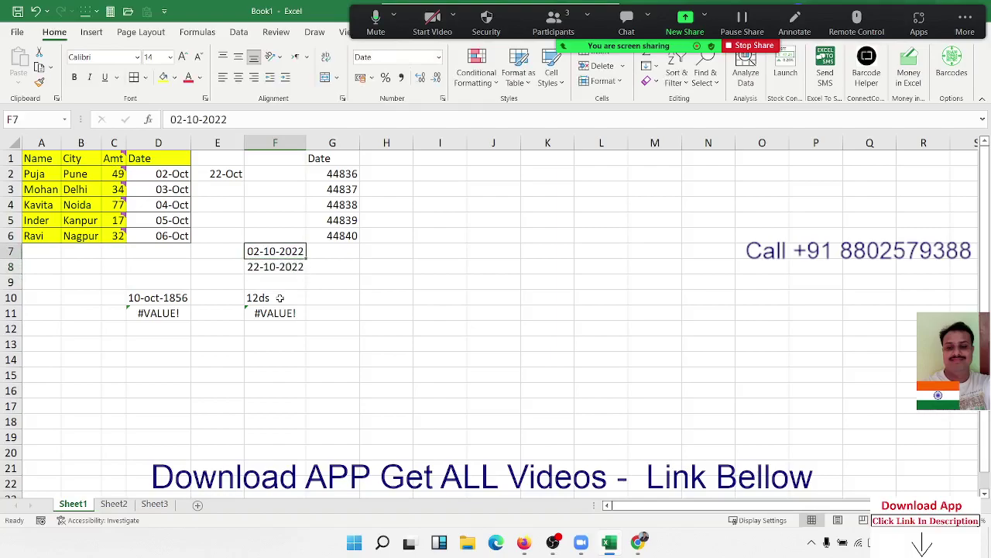
pyautogui.hotkey('ctrl', 'shift', '#')
pyautogui.press('Down')
pyautogui.press('Up')
# - Switch F7 and F8 to General, revealing serial numbers 44836 and 44856
pyautogui.click(439, 58)
pyautogui.click(429, 76)
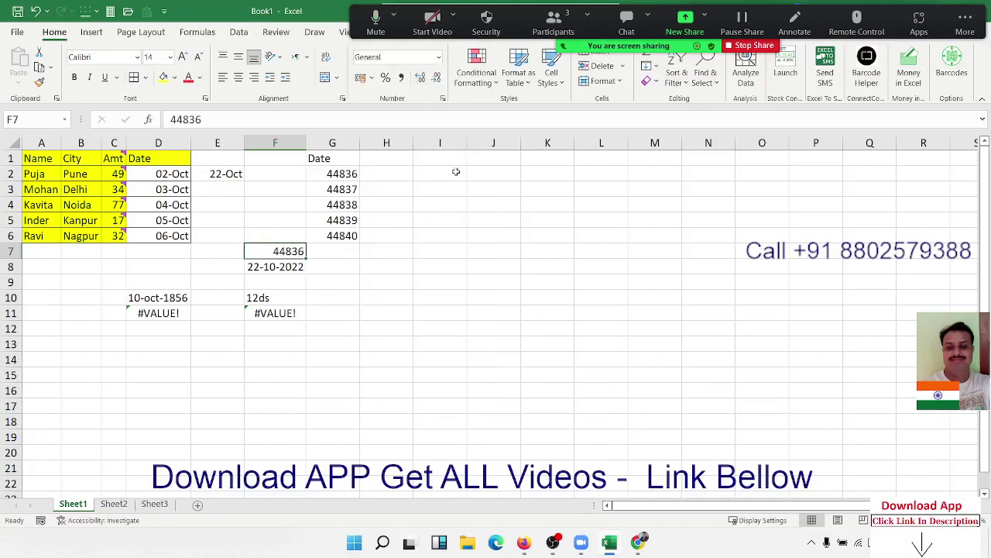
pyautogui.click(270, 277)
pyautogui.click(275, 264)
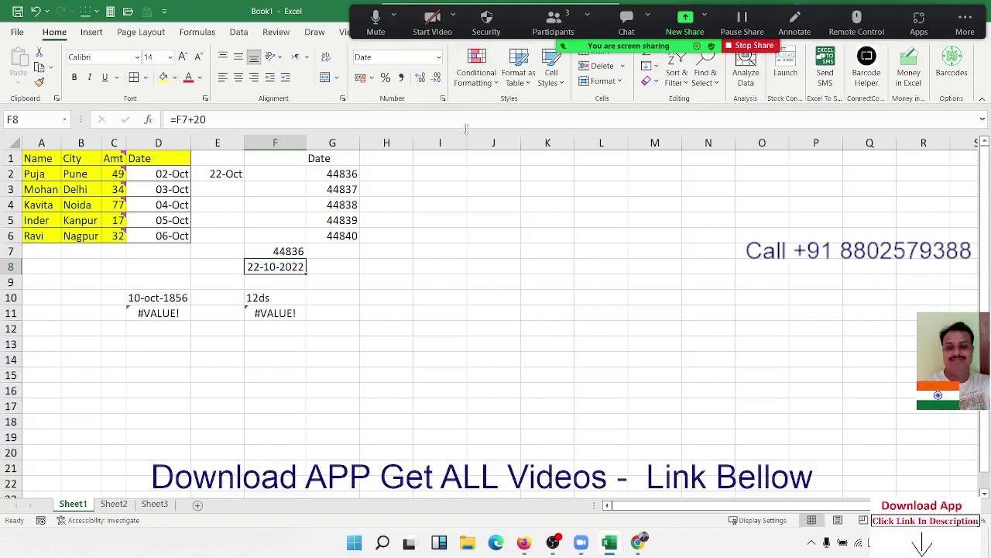
pyautogui.click(438, 60)
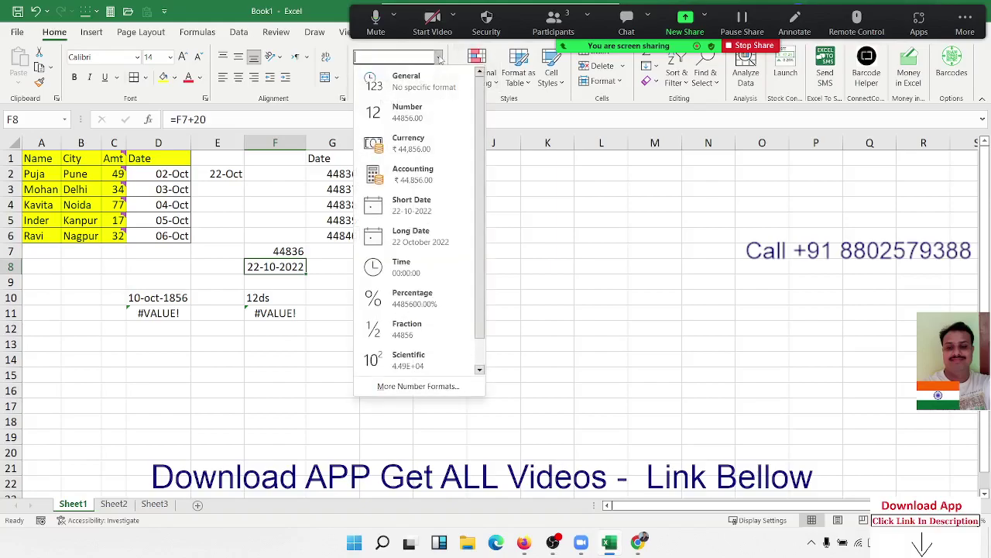
pyautogui.click(436, 93)
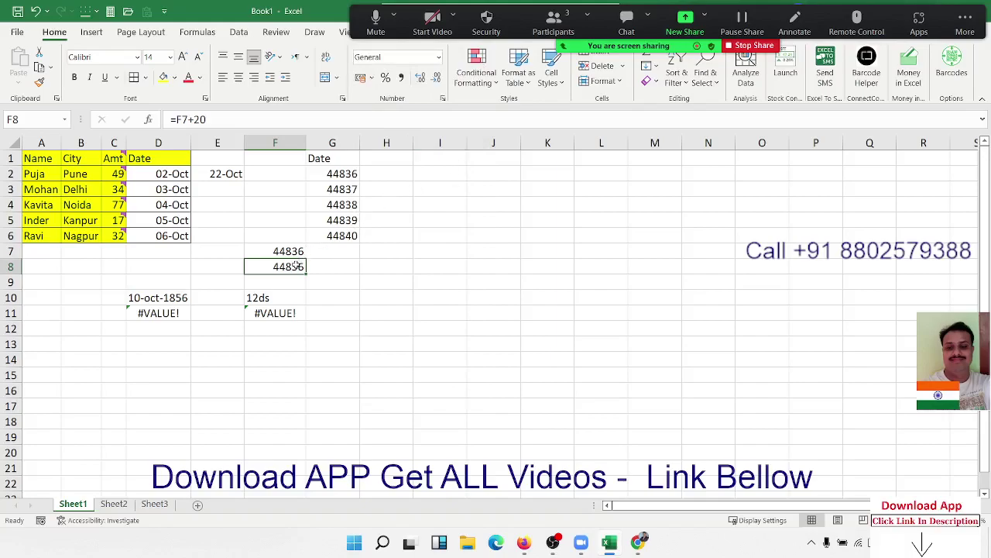
# - Reformat F7:F8 as dates showing 02-Oct-22 and 22-Oct-22, then select the Date column
pyautogui.moveTo(297, 265); pyautogui.dragTo(288, 252)
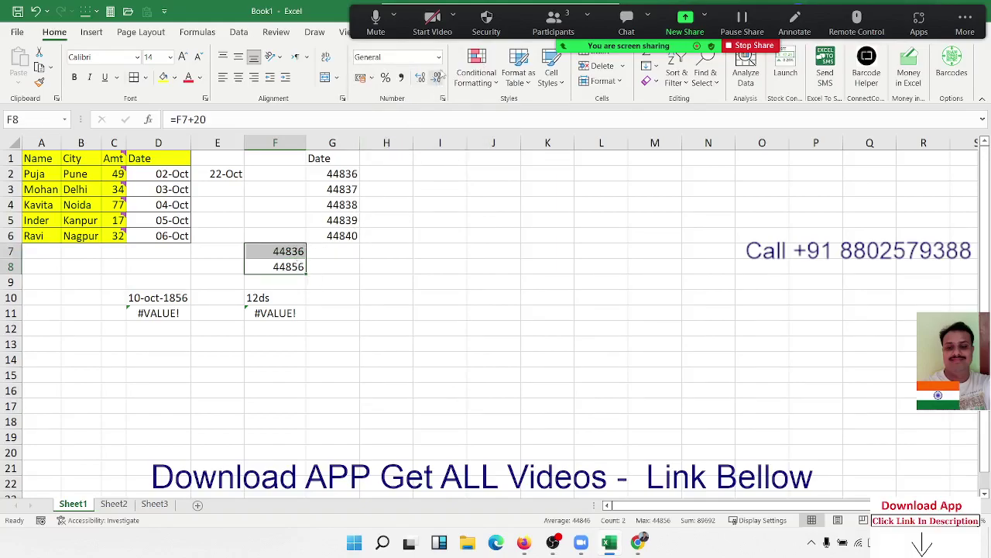
pyautogui.hotkey('ctrl', 'shift', '3')
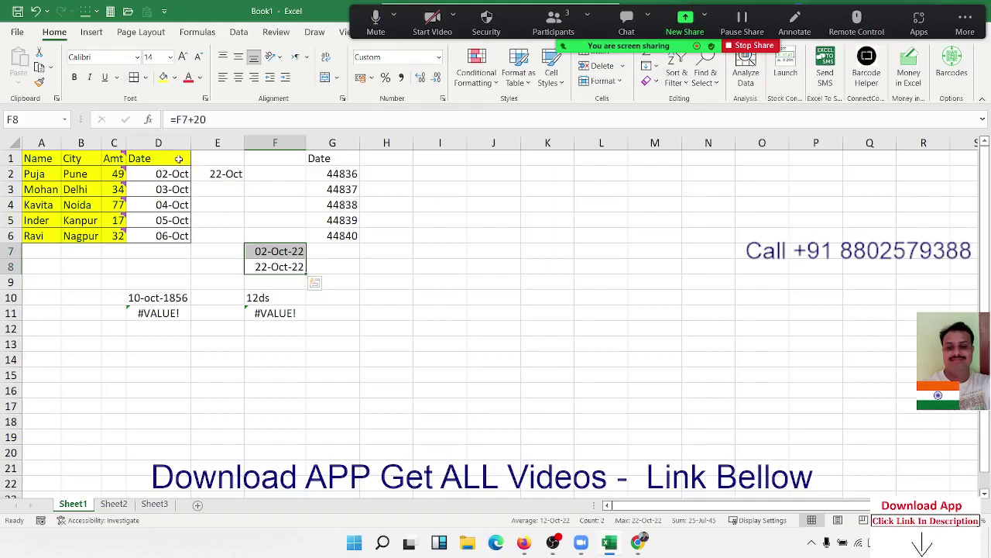
pyautogui.moveTo(182, 160); pyautogui.dragTo(171, 236)
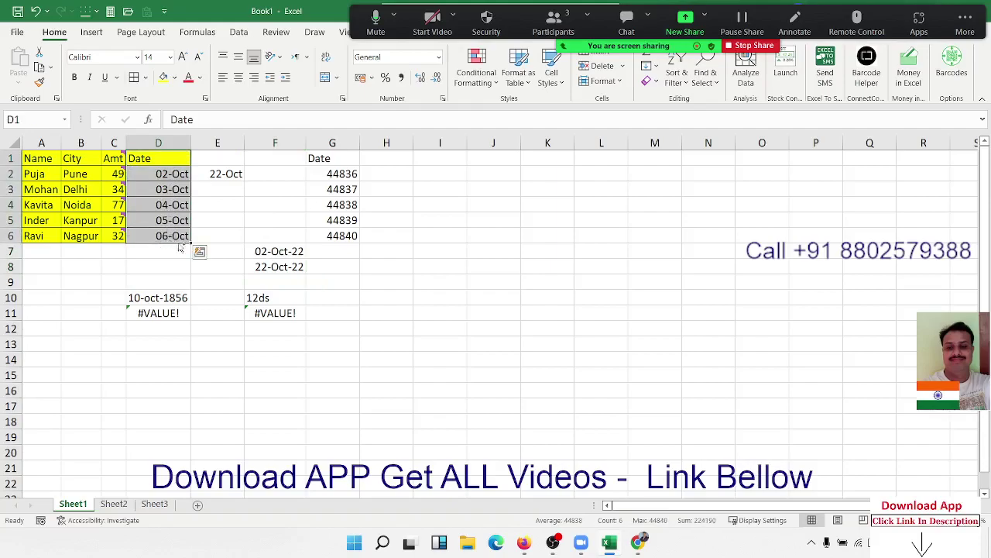
# - Paste D1:D6 into H1 as values and number formats, giving 02-Oct to 06-Oct without fill
pyautogui.hotkey('ctrl', 'c')
pyautogui.click(396, 161)
pyautogui.rightClick(396, 161)
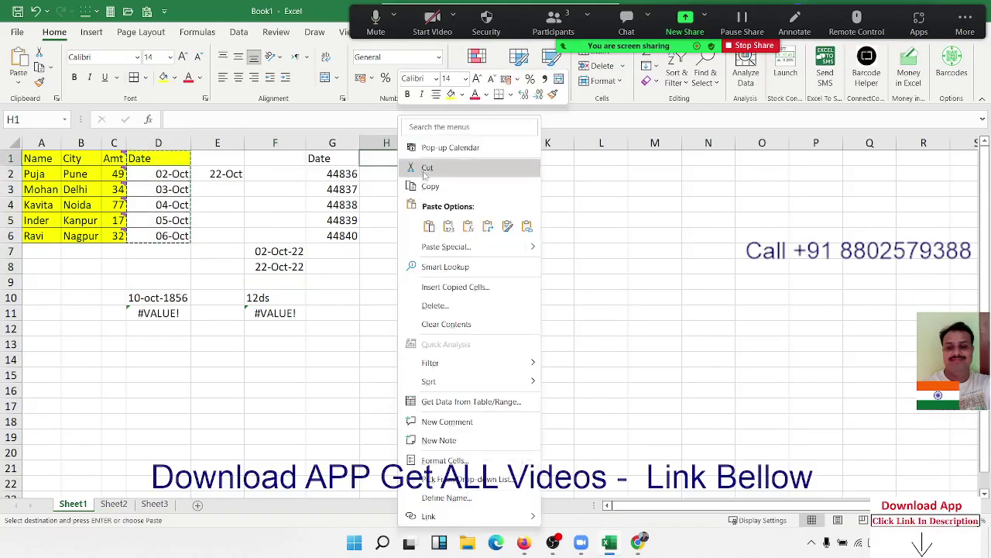
pyautogui.click(438, 247)
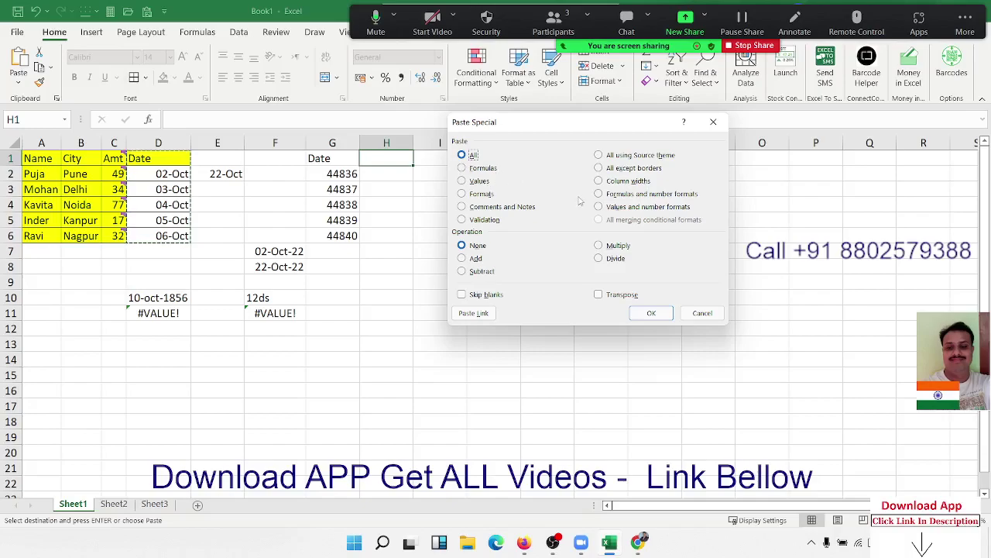
pyautogui.click(598, 195)
pyautogui.click(599, 207)
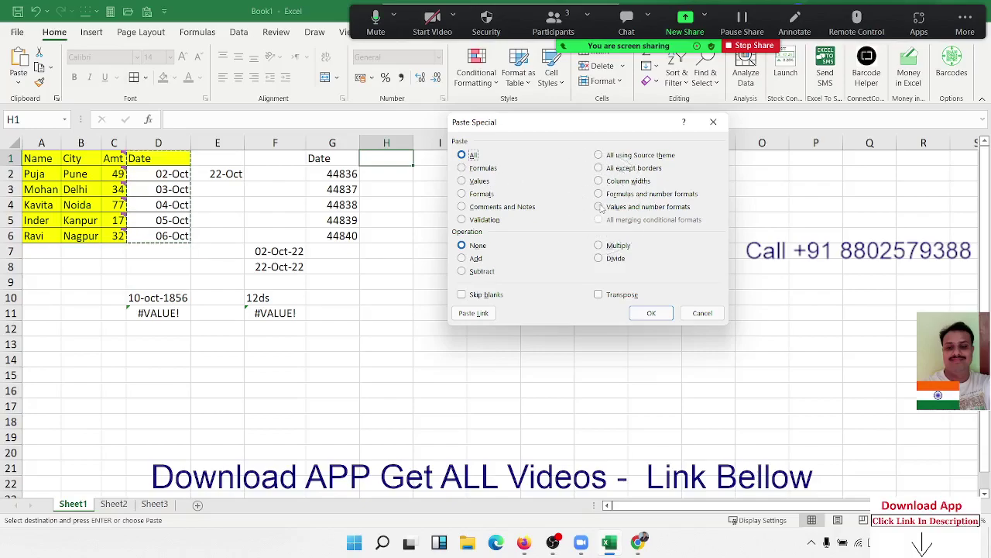
pyautogui.click(652, 312)
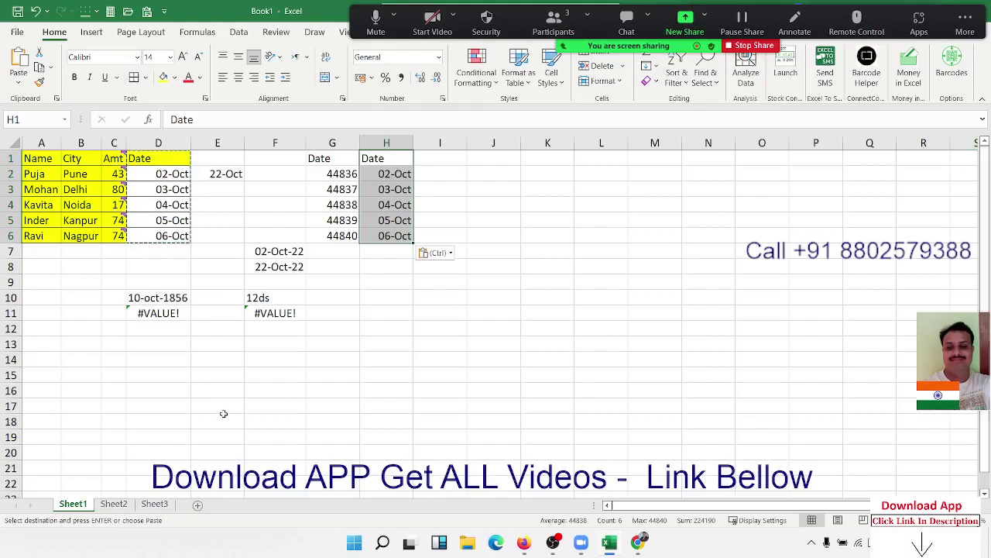
pyautogui.click(230, 391)
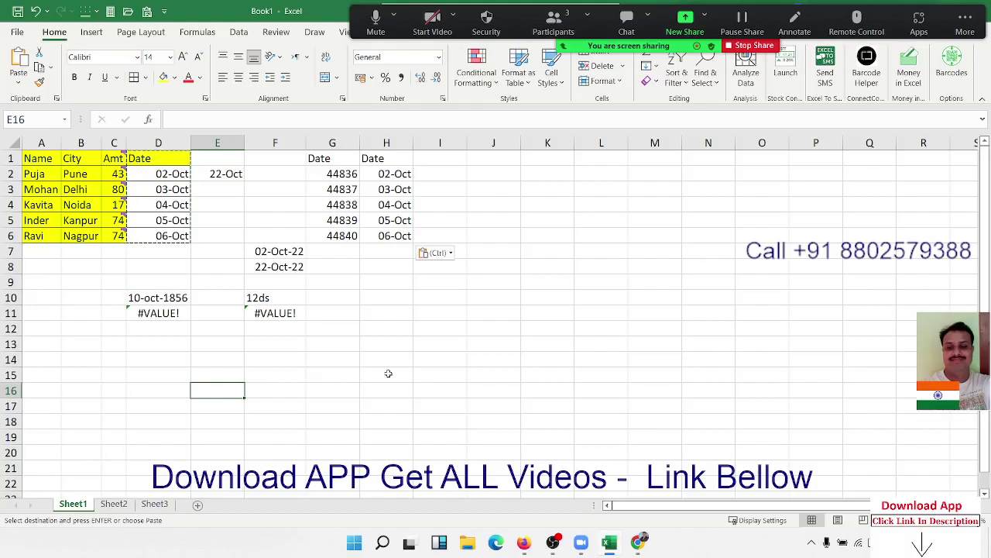
# - Enter 20 in D17 and 30 in G17
pyautogui.scroll(-3, 383, 373)
pyautogui.click(149, 252)
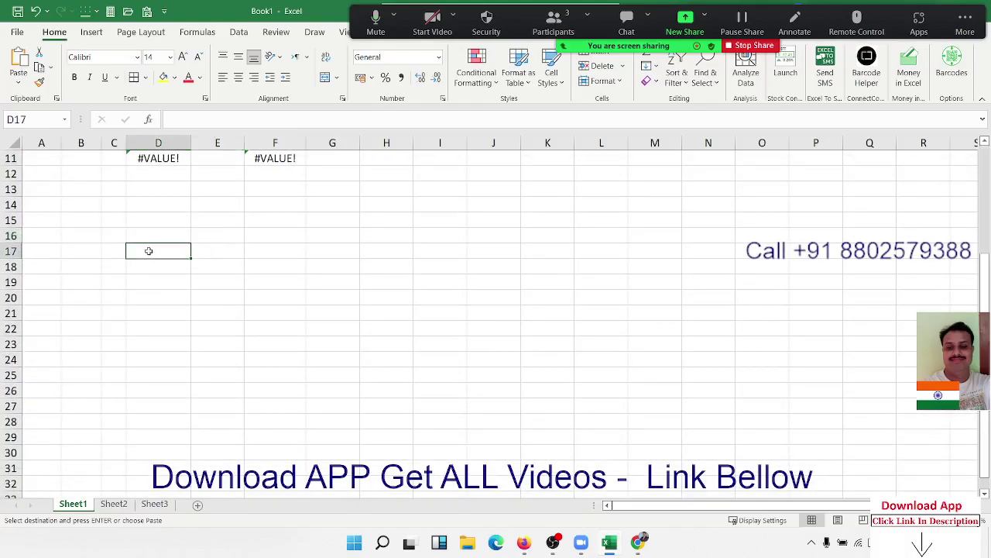
pyautogui.press('Escape')
pyautogui.write('20')
pyautogui.press('Tab')
pyautogui.press('Tab')
pyautogui.press('Tab')
pyautogui.write('30')
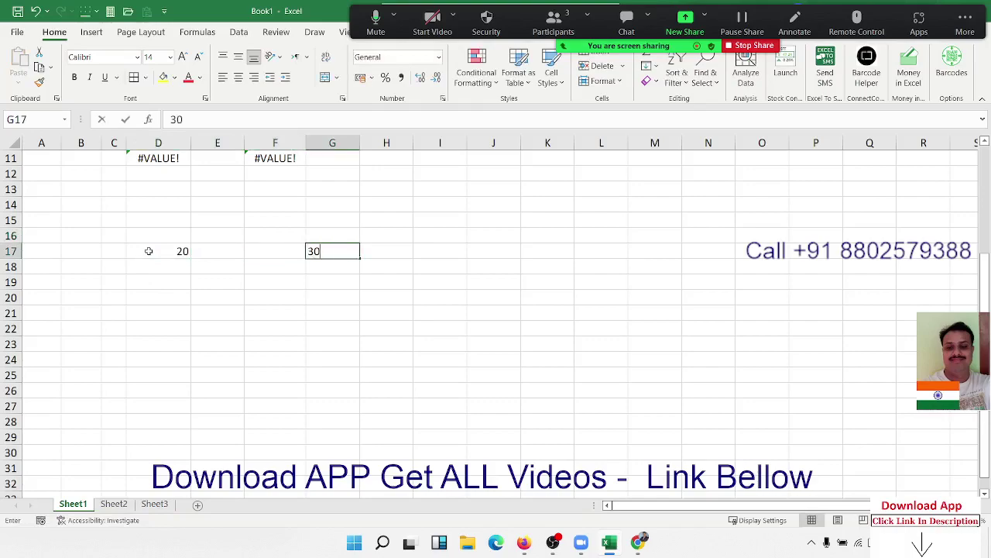
pyautogui.press('Return')
# - Copy D17 and Paste Special it onto G17 with the Add operation, making 50
pyautogui.click(149, 251)
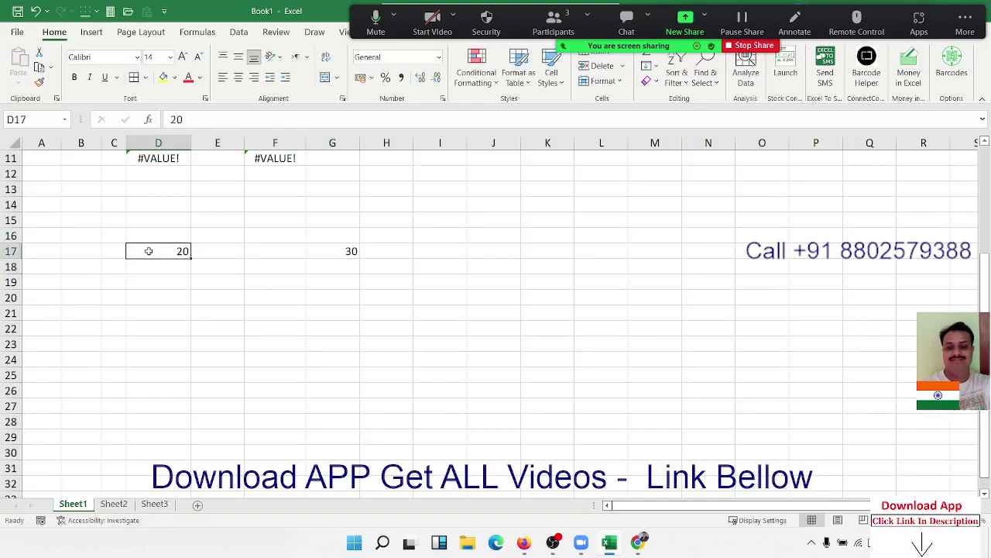
pyautogui.hotkey('ctrl', 'c')
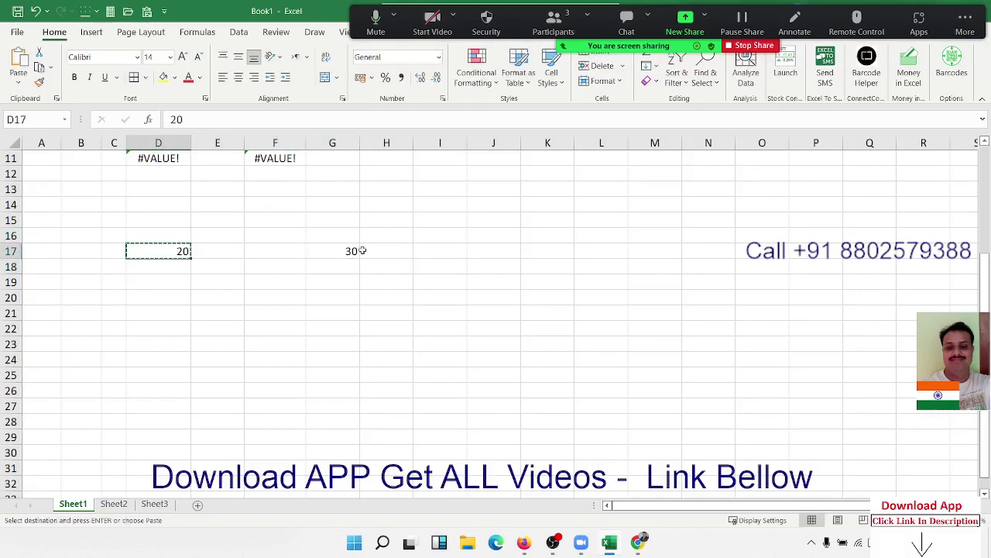
pyautogui.click(361, 251)
pyautogui.rightClick(356, 251)
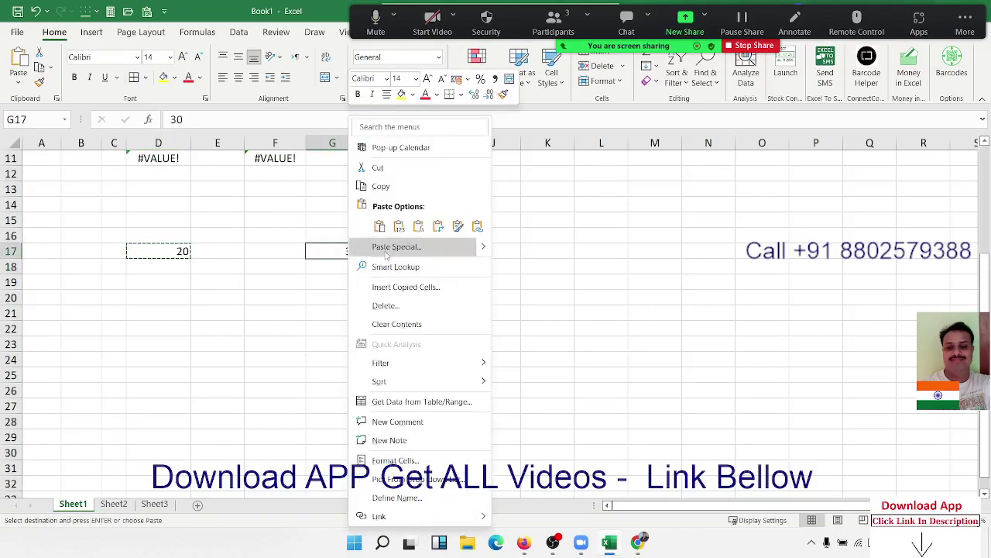
pyautogui.click(386, 254)
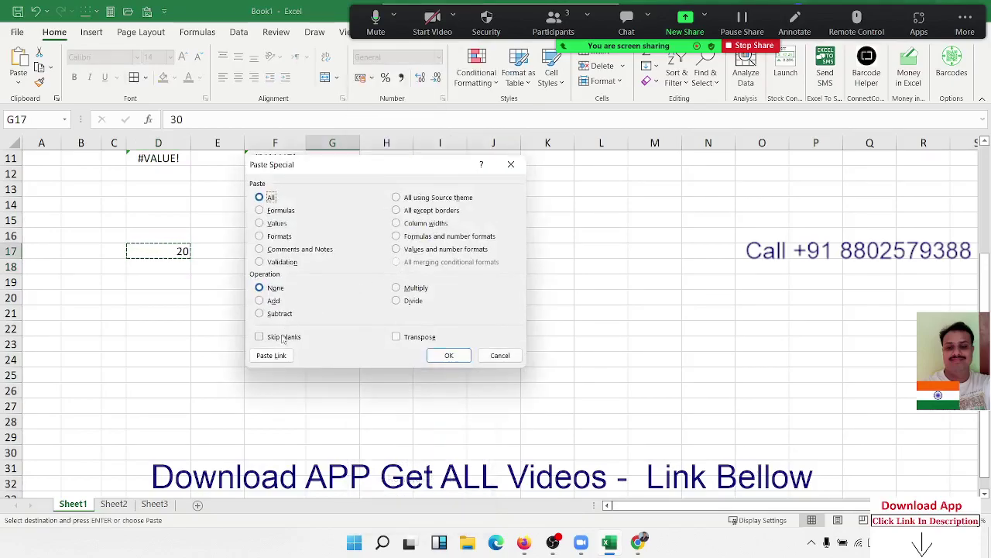
pyautogui.click(282, 300)
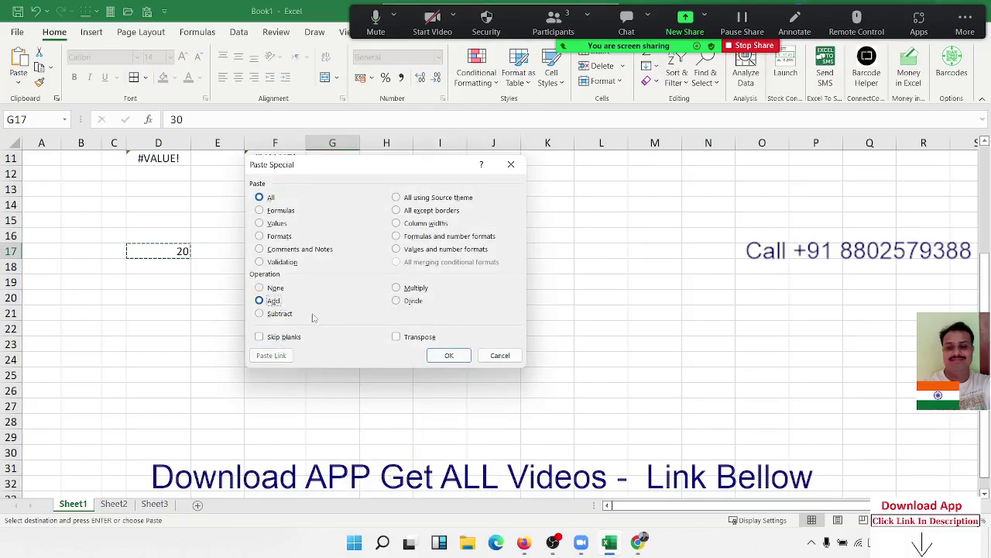
pyautogui.moveTo(379, 176); pyautogui.dragTo(556, 182)
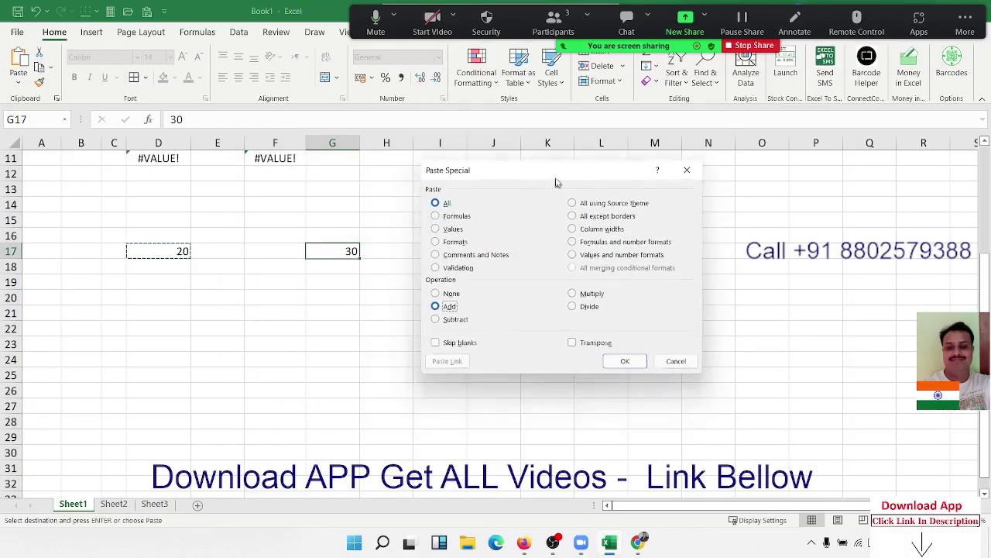
pyautogui.click(624, 360)
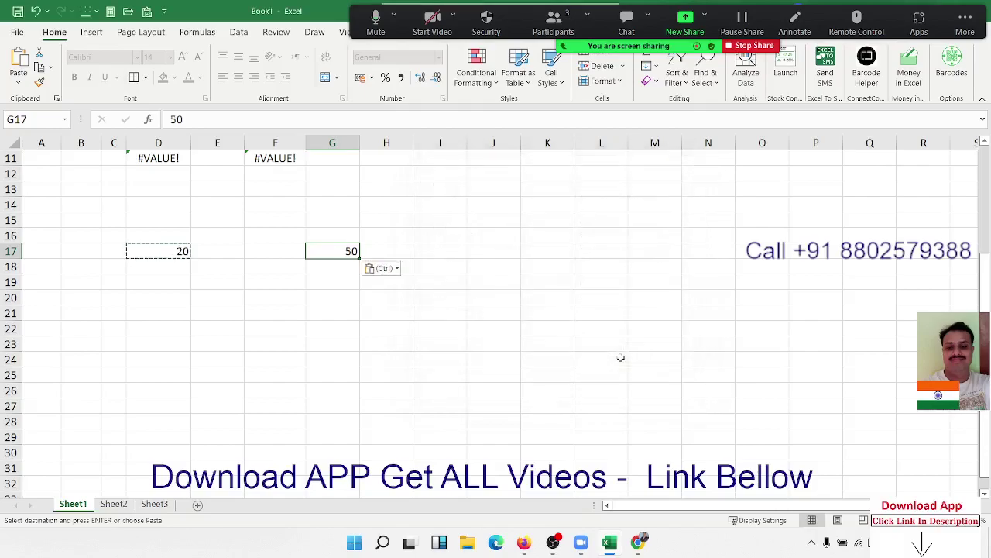